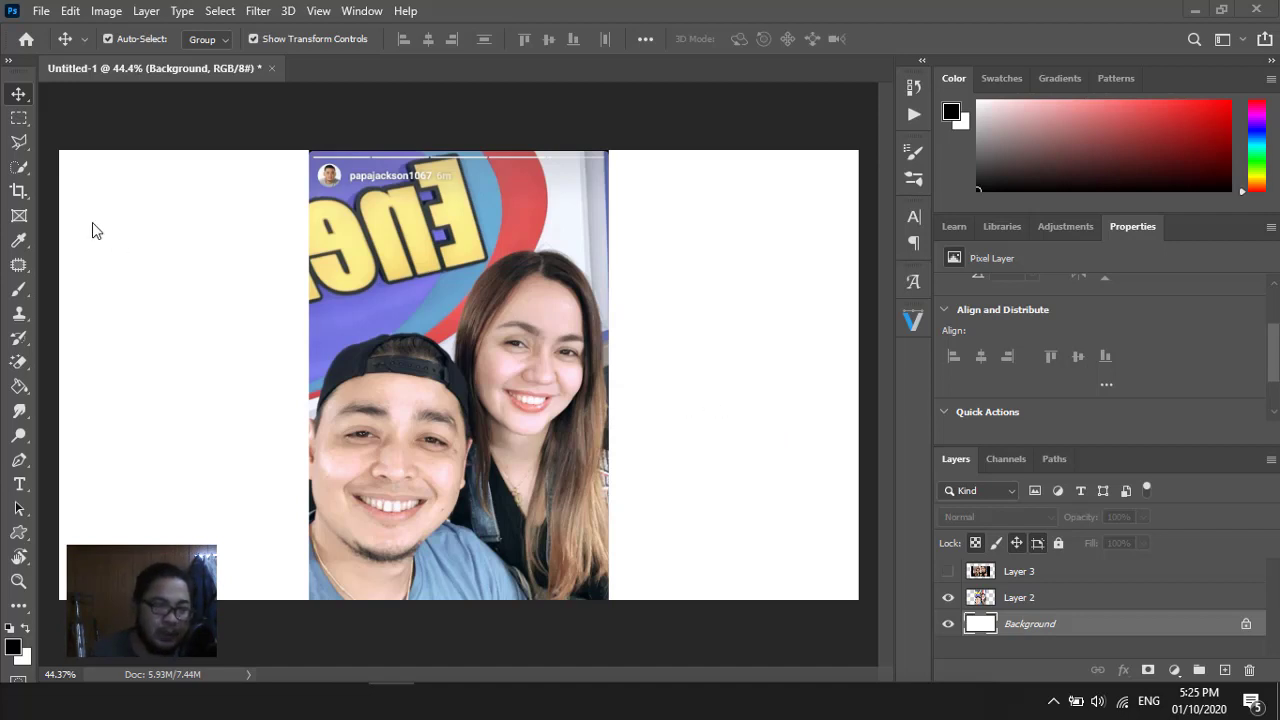
Switch to the Polygonal Lasso Tool and zoom in close on the man's face
{"action": "left_click", "coordinate": [20, 145]}
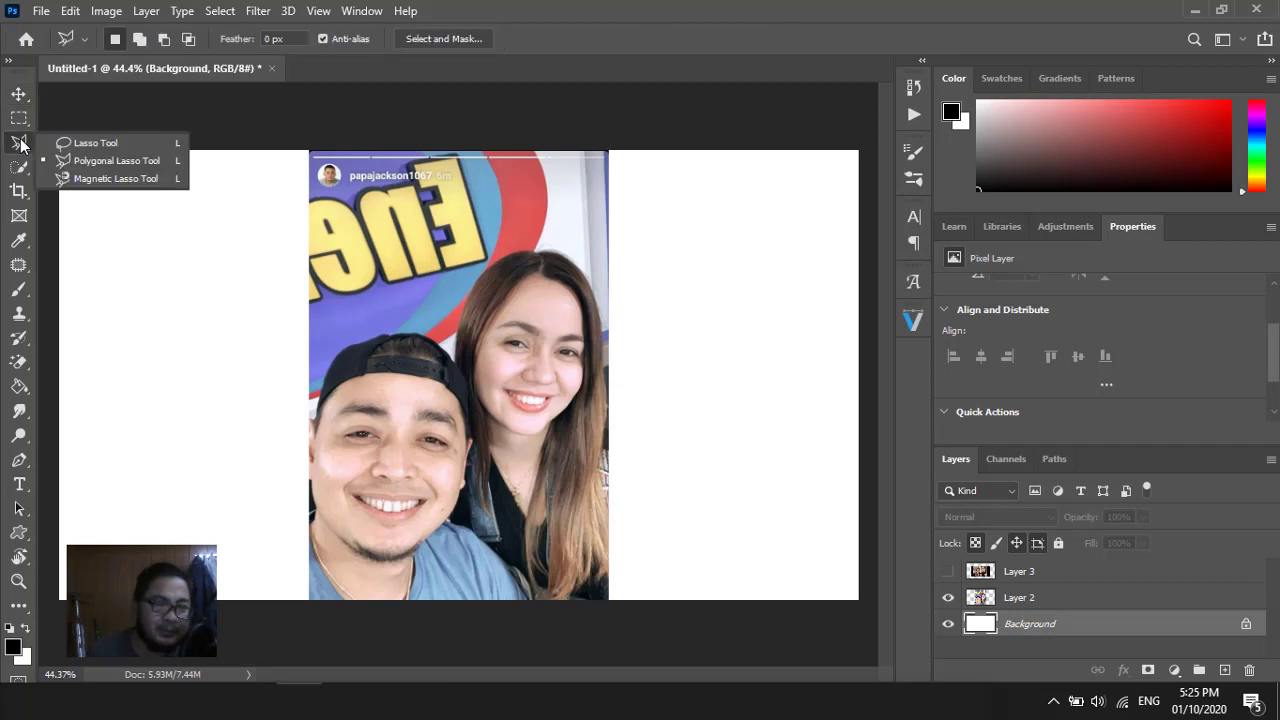
{"action": "left_click", "coordinate": [84, 161]}
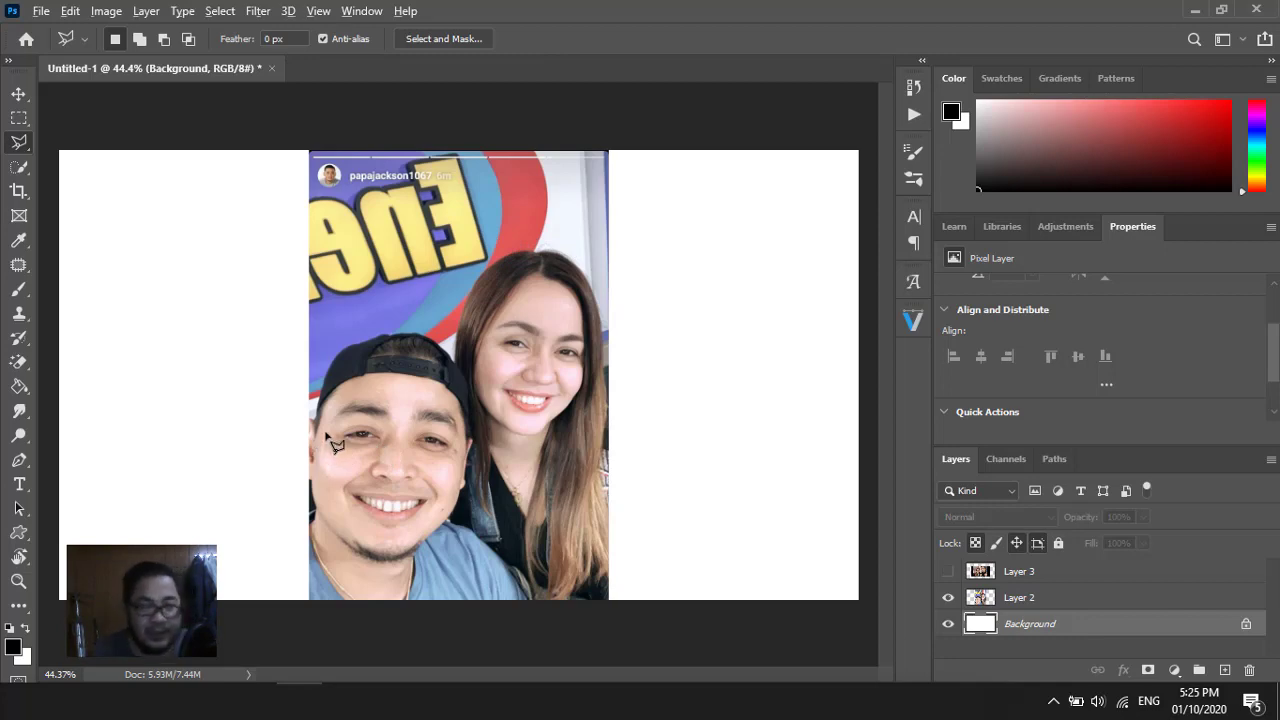
{"action": "scroll", "coordinate": [330, 440], "scroll_direction": "up", "scroll_amount": 1}
{"action": "scroll", "coordinate": [335, 445], "scroll_direction": "up", "scroll_amount": 3}
{"action": "scroll", "coordinate": [335, 450], "scroll_direction": "up", "scroll_amount": 1}
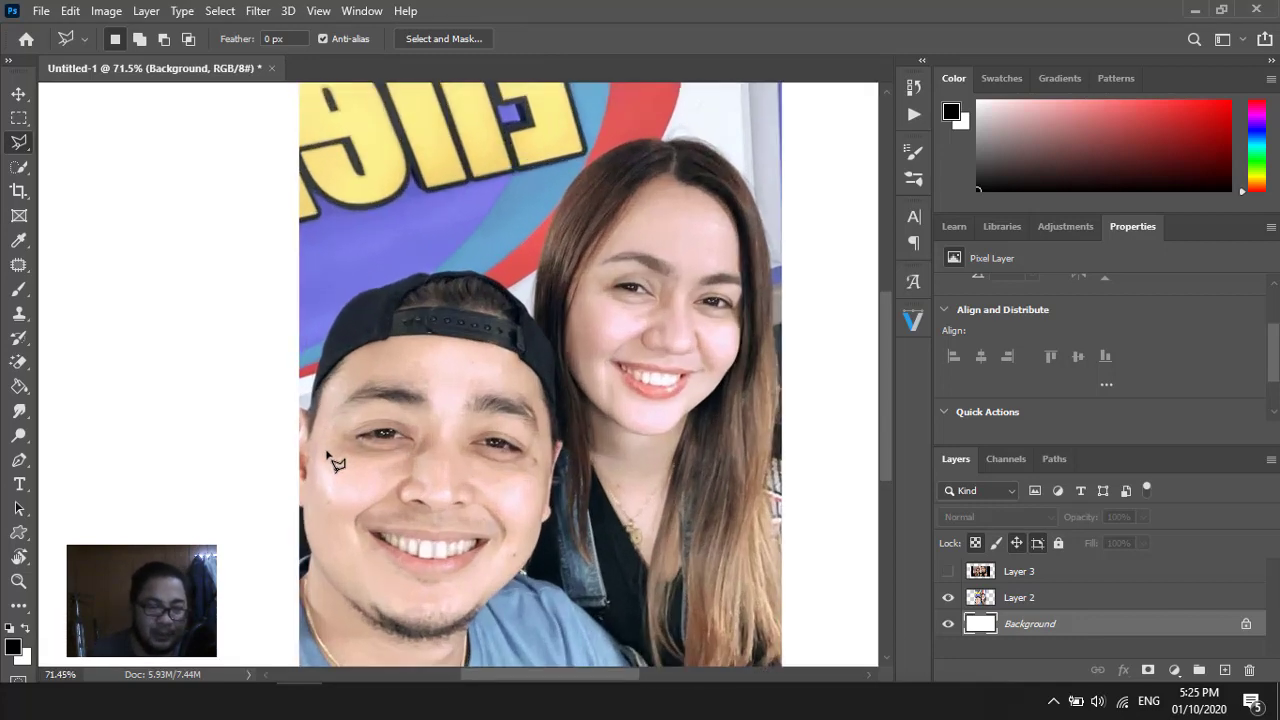
{"action": "scroll", "coordinate": [335, 460], "scroll_direction": "up", "scroll_amount": 4}
{"action": "scroll", "coordinate": [335, 460], "scroll_direction": "up", "scroll_amount": 1}
{"action": "scroll", "coordinate": [335, 460], "scroll_direction": "up", "scroll_amount": 4}
{"action": "scroll", "coordinate": [335, 460], "scroll_direction": "up", "scroll_amount": 2}
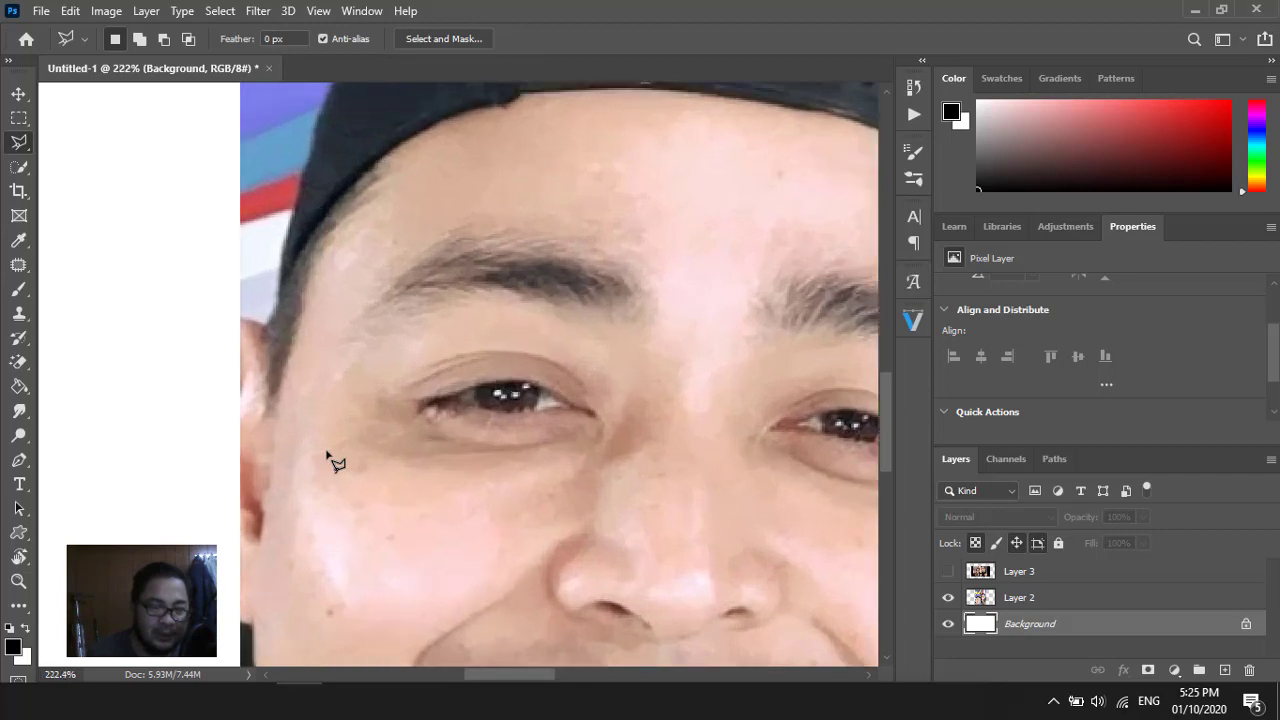
{"action": "scroll", "coordinate": [335, 460], "scroll_direction": "down", "scroll_amount": 7}
{"action": "scroll", "coordinate": [335, 462], "scroll_direction": "down", "scroll_amount": 4}
{"action": "scroll", "coordinate": [335, 462], "scroll_direction": "up", "scroll_amount": 4}
{"action": "scroll", "coordinate": [335, 462], "scroll_direction": "down", "scroll_amount": 5}
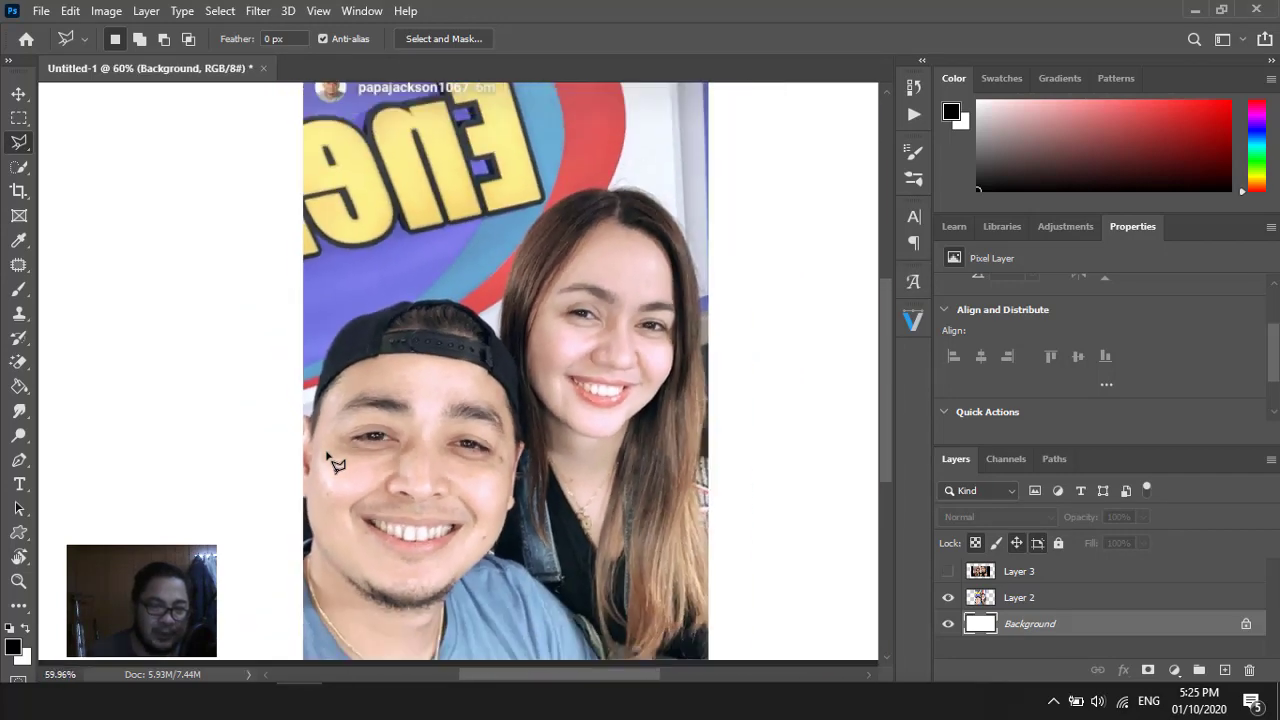
{"action": "scroll", "coordinate": [335, 465], "scroll_direction": "up", "scroll_amount": 7}
{"action": "scroll", "coordinate": [335, 465], "scroll_direction": "down", "scroll_amount": 5}
{"action": "scroll", "coordinate": [335, 465], "scroll_direction": "up", "scroll_amount": 7}
{"action": "scroll", "coordinate": [335, 465], "scroll_direction": "down", "scroll_amount": 6}
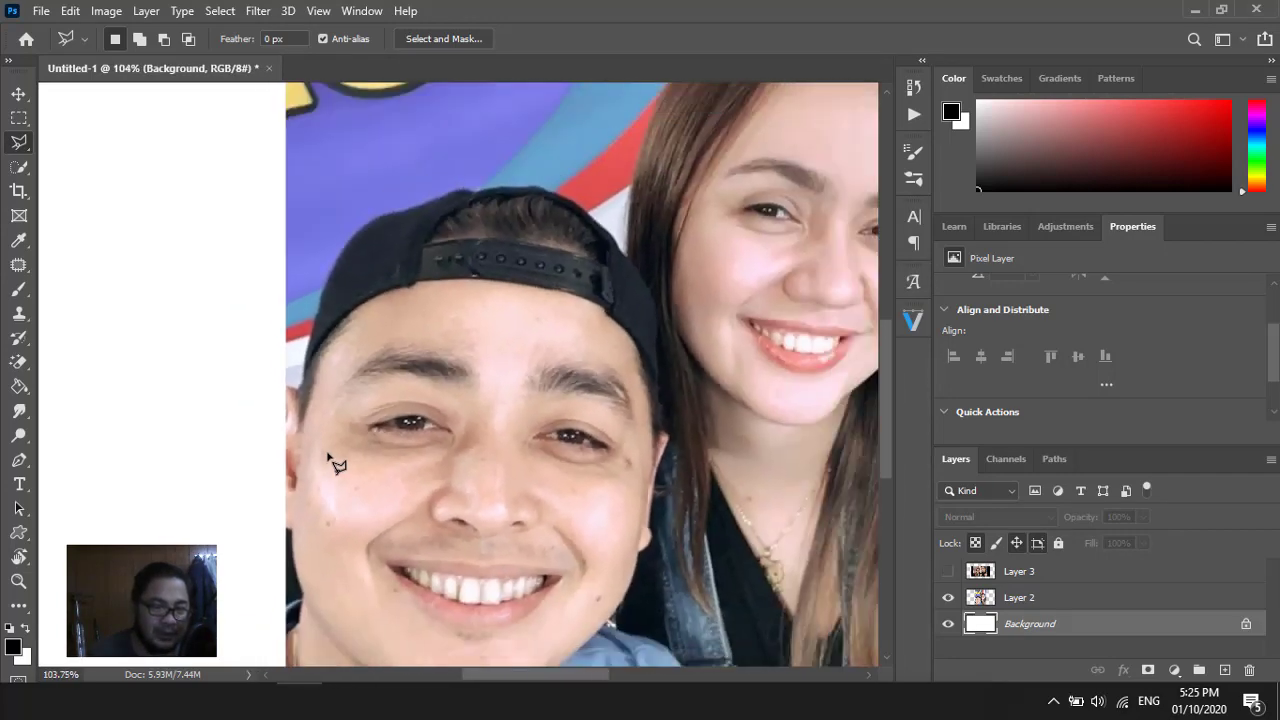
{"action": "scroll", "coordinate": [335, 465], "scroll_direction": "up", "scroll_amount": 5}
{"action": "scroll", "coordinate": [335, 465], "scroll_direction": "down", "scroll_amount": 5}
{"action": "scroll", "coordinate": [335, 465], "scroll_direction": "up", "scroll_amount": 1}
{"action": "scroll", "coordinate": [335, 465], "scroll_direction": "up", "scroll_amount": 2}
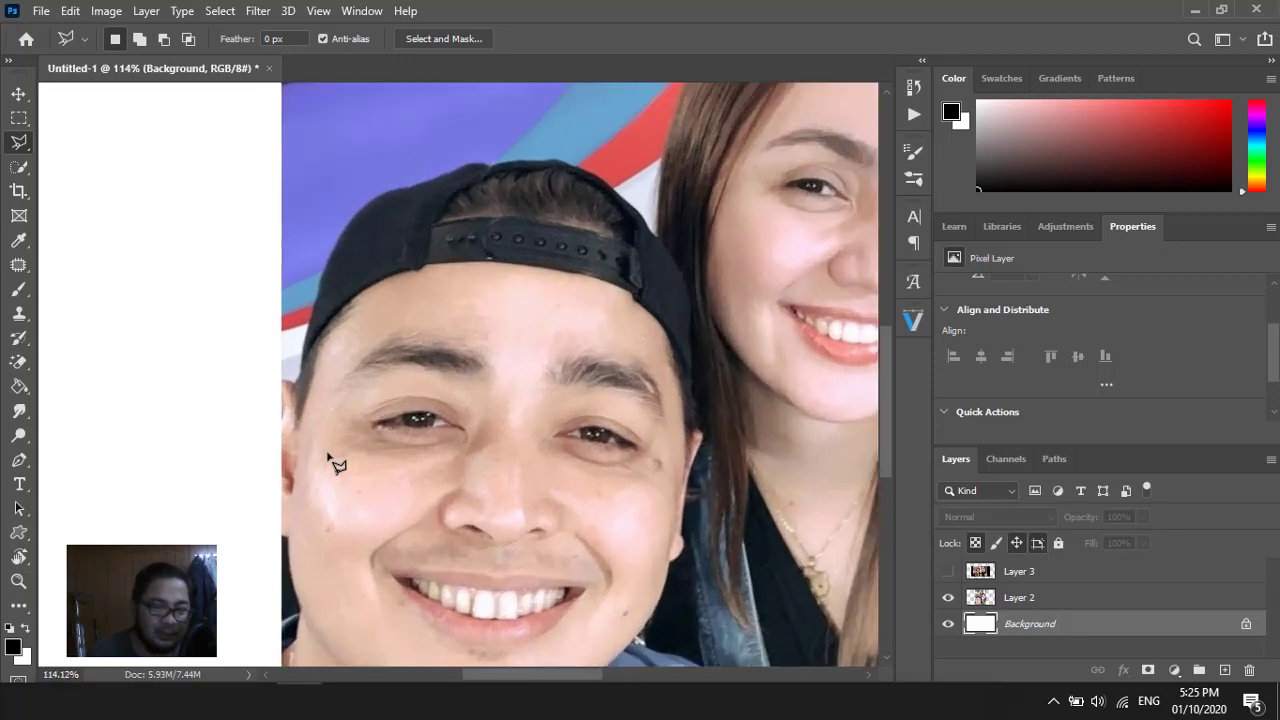
{"action": "scroll", "coordinate": [258, 505], "scroll_direction": "down", "scroll_amount": 2}
{"action": "scroll", "coordinate": [258, 507], "scroll_direction": "down", "scroll_amount": 2}
{"action": "scroll", "coordinate": [300, 548], "scroll_direction": "up", "scroll_amount": 3}
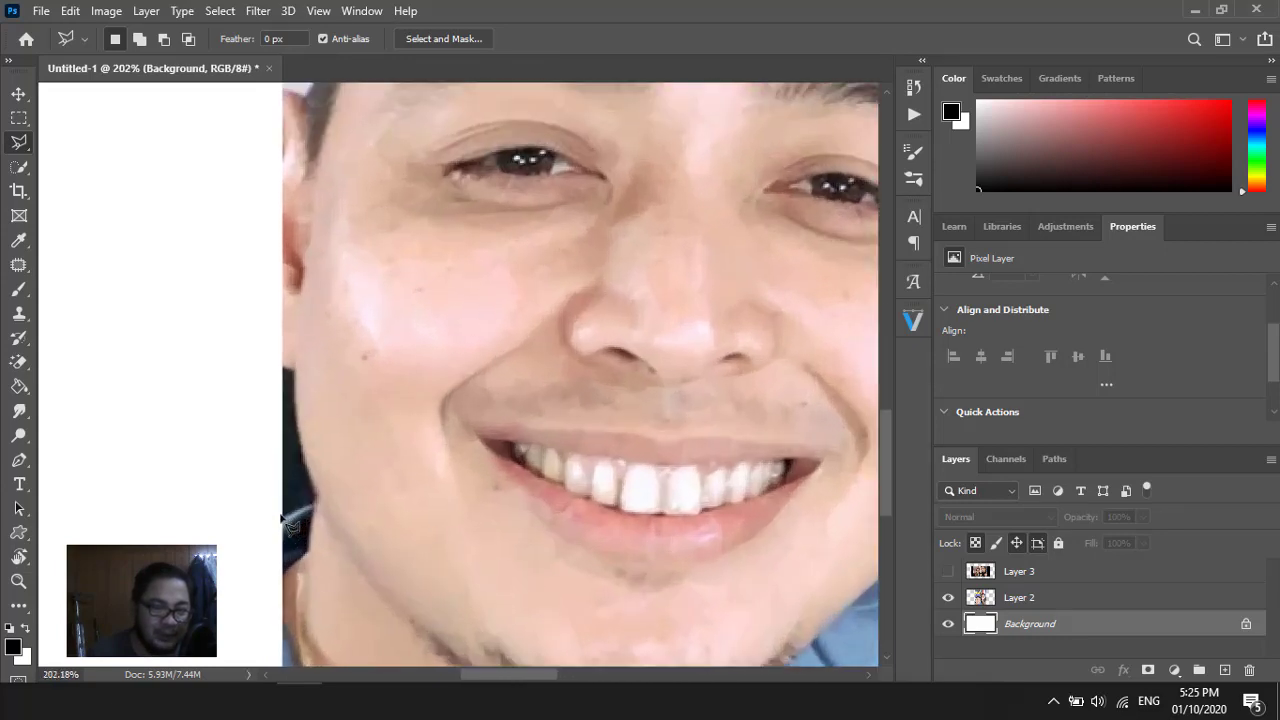
{"action": "scroll", "coordinate": [300, 550], "scroll_direction": "up", "scroll_amount": 3}
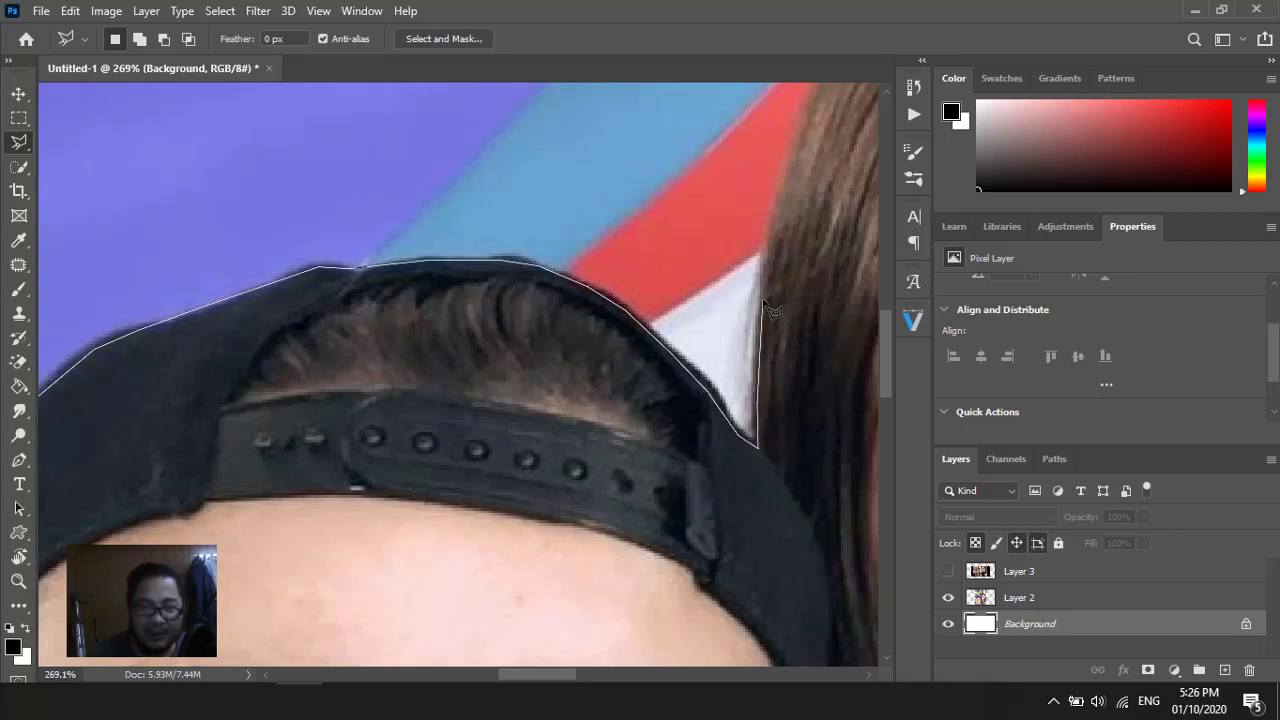
Pan along the man's cap edge while tracing the lasso outline toward the woman's hair
{"action": "left_click_drag", "start_coordinate": [776, 228], "coordinate": [688, 438]}
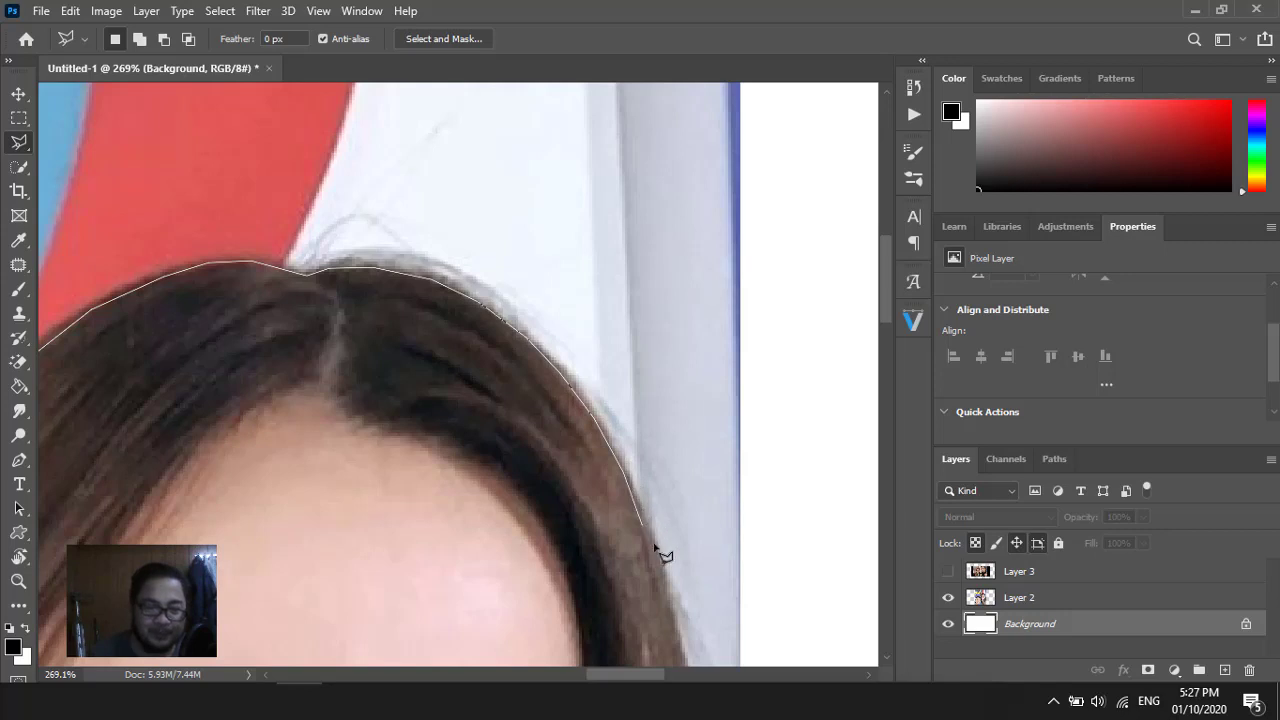
Zoom in on the left edge and close the lasso outline into a selection around the couple
{"action": "scroll", "coordinate": [676, 615], "scroll_direction": "down", "scroll_amount": 5}
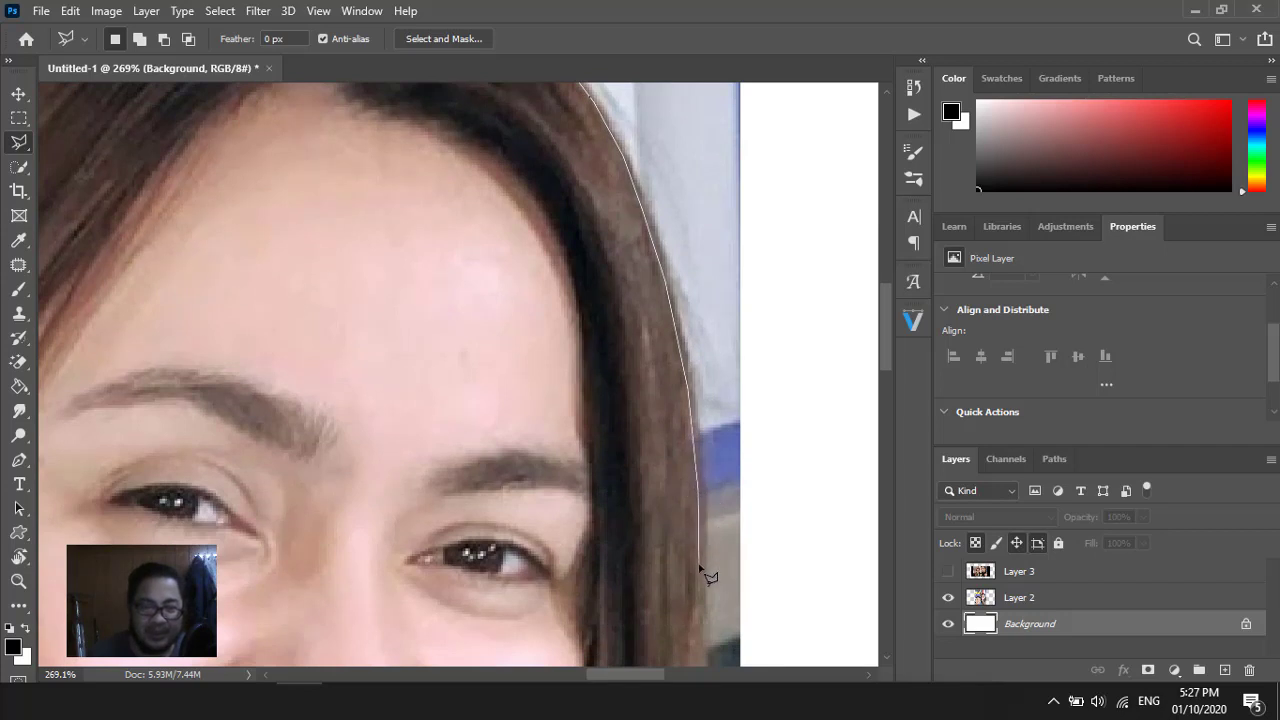
{"action": "scroll", "coordinate": [703, 622], "scroll_direction": "down", "scroll_amount": 4}
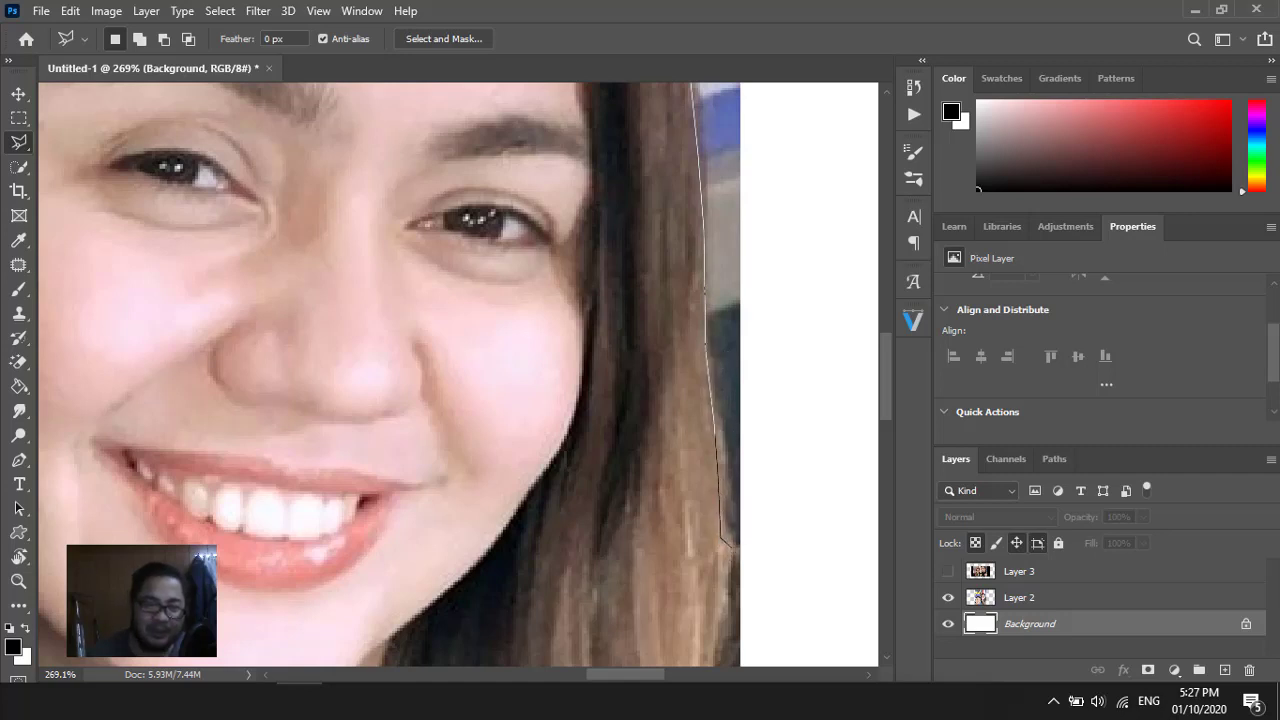
{"action": "scroll", "coordinate": [722, 545], "scroll_direction": "down", "scroll_amount": 5}
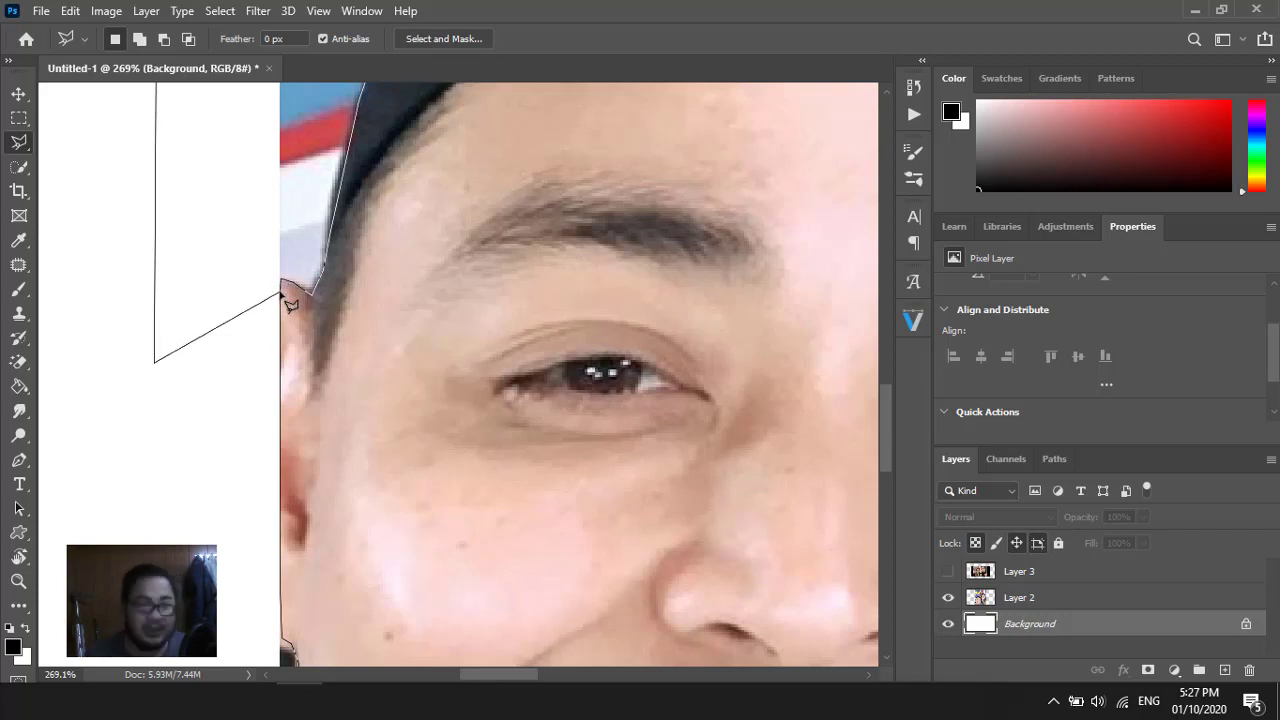
{"action": "key", "text": "ctrl+plus"}
{"action": "key", "text": "ctrl+plus"}
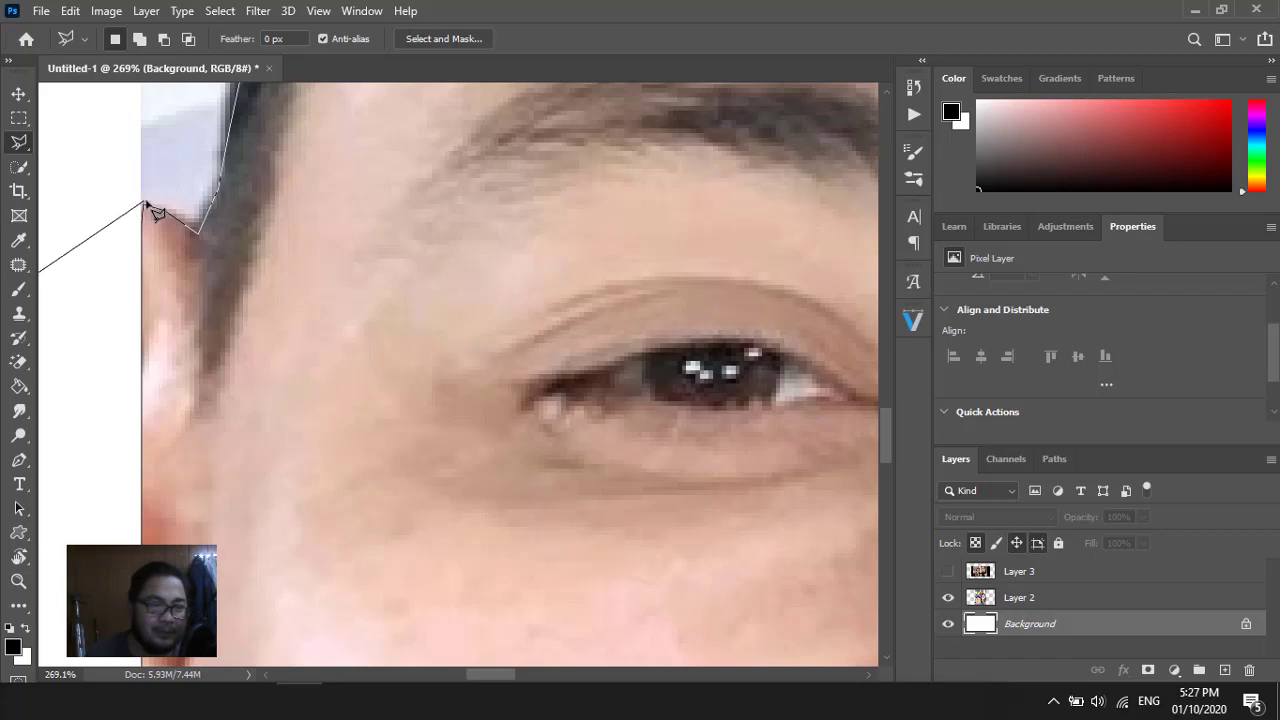
{"action": "key", "text": "ctrl+plus"}
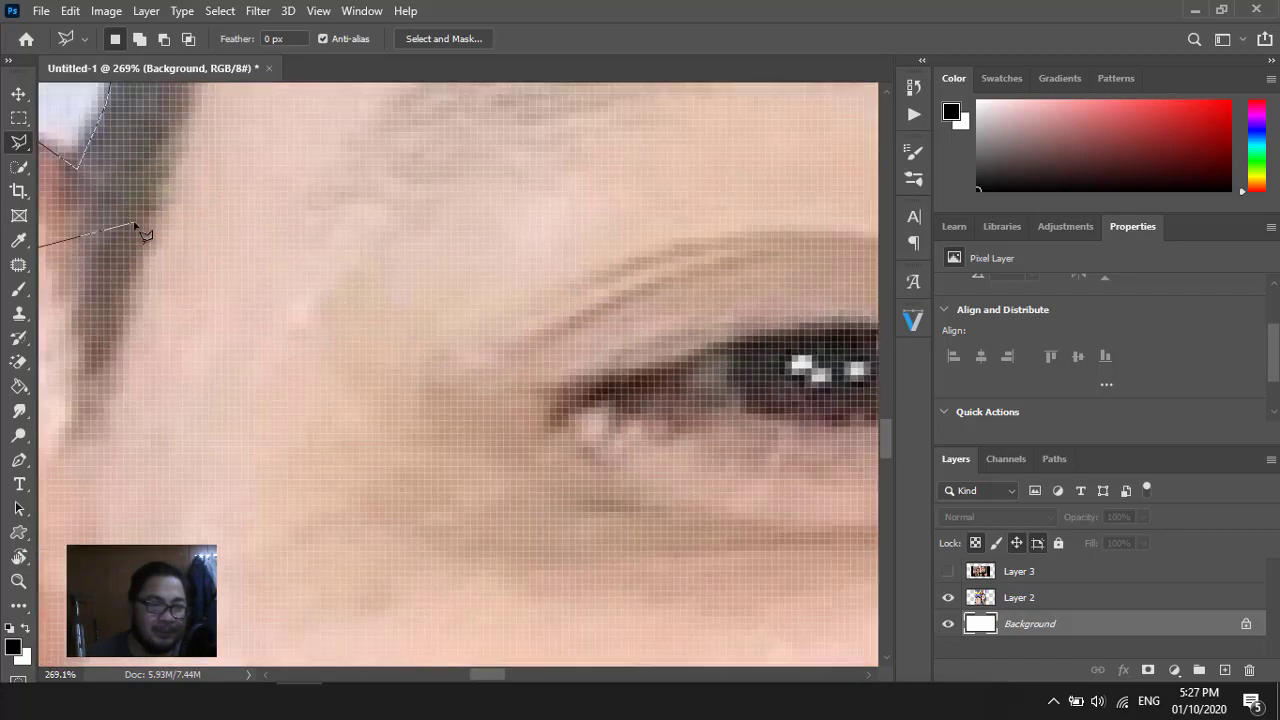
{"action": "left_click_drag", "start_coordinate": [255, 280], "coordinate": [477, 340]}
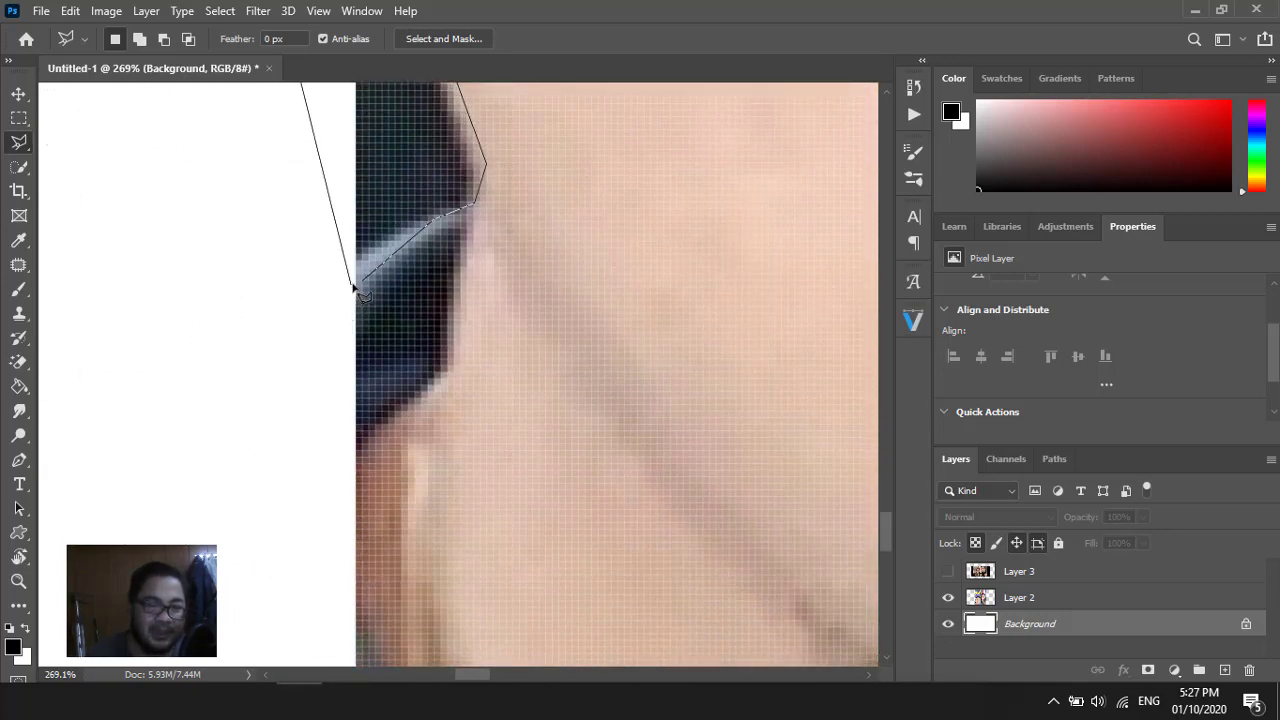
{"action": "left_click", "coordinate": [130, 284]}
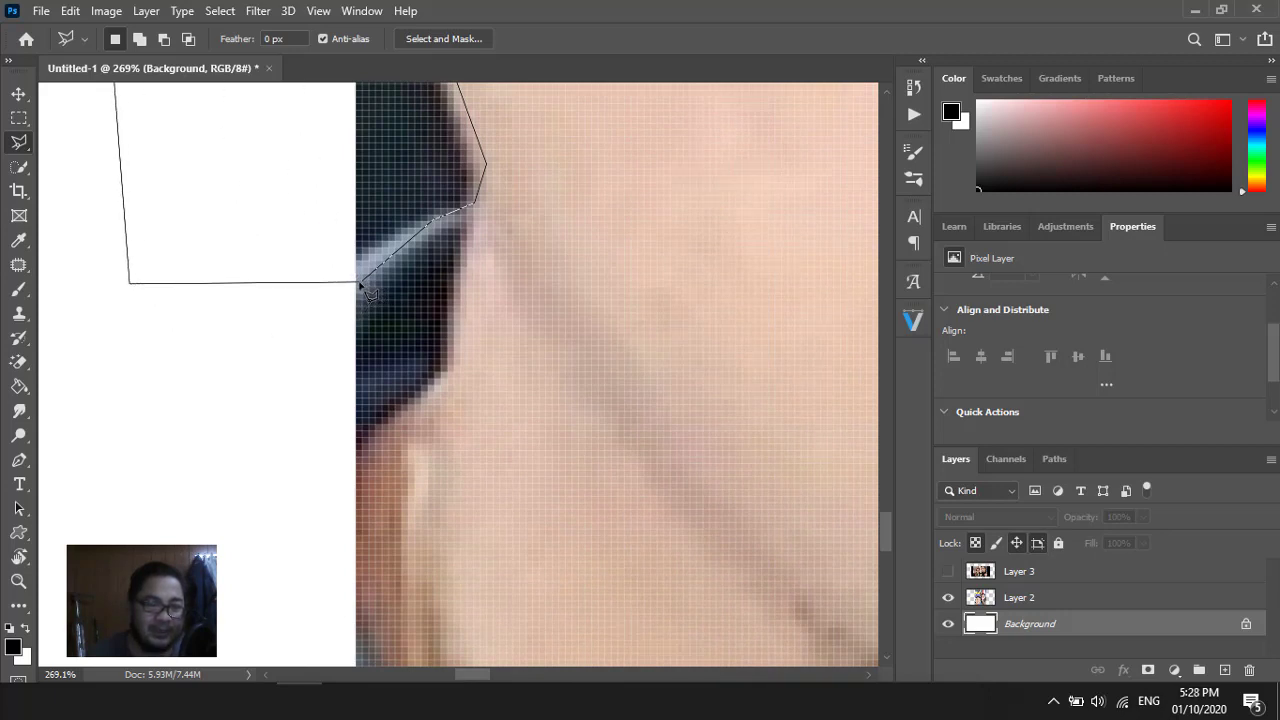
{"action": "left_click", "coordinate": [364, 287]}
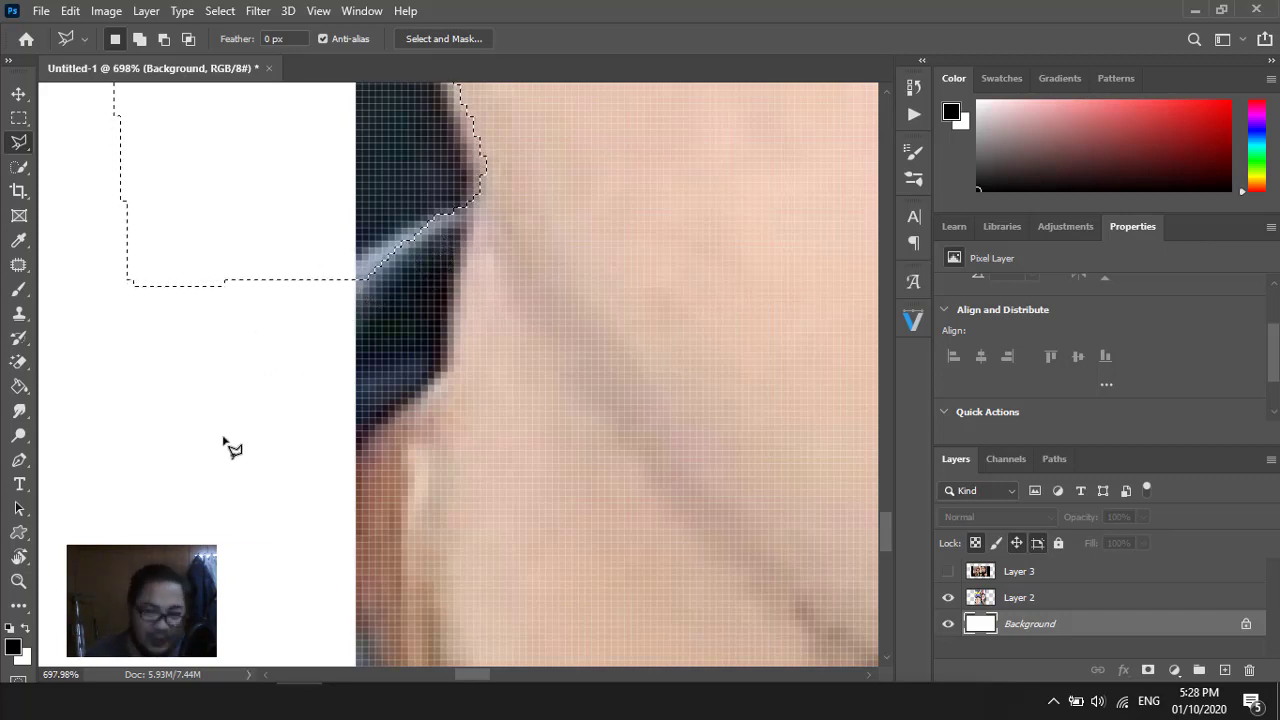
Delete the selected background from Layer 2, deselect, and fit the image on screen
{"action": "left_click", "coordinate": [1020, 599]}
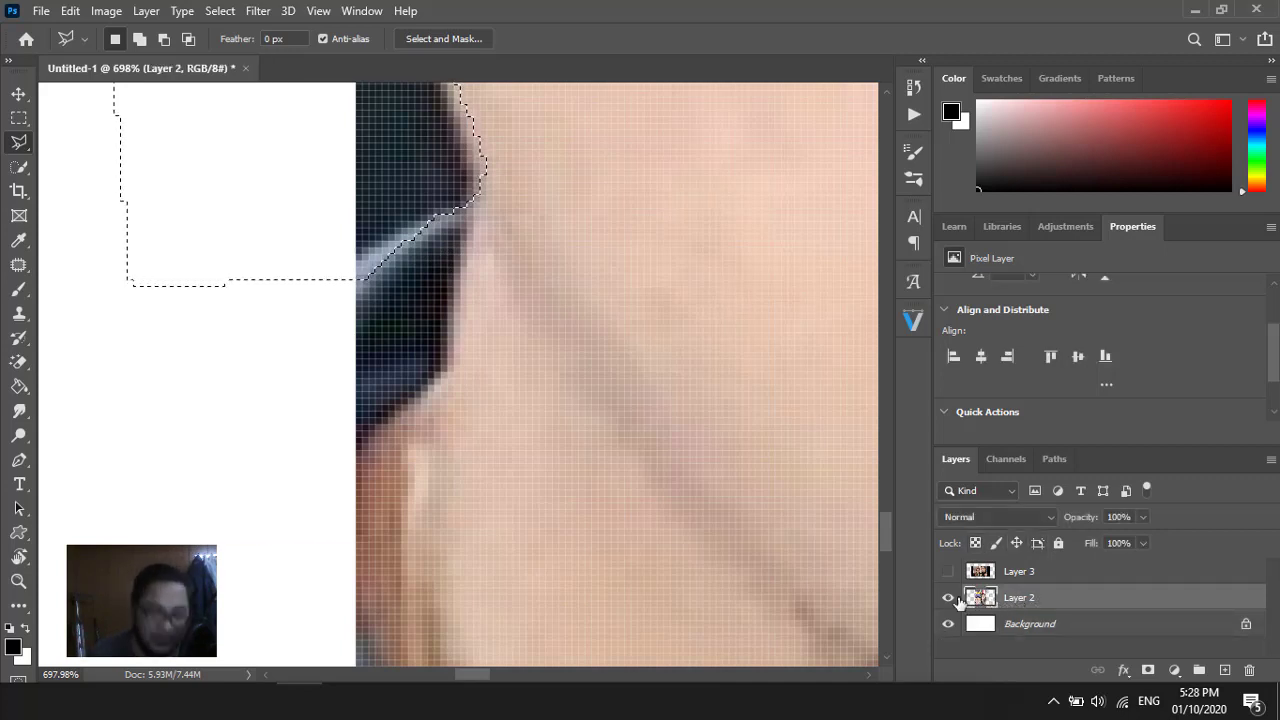
{"action": "key", "text": "Delete"}
{"action": "key", "text": "ctrl+d"}
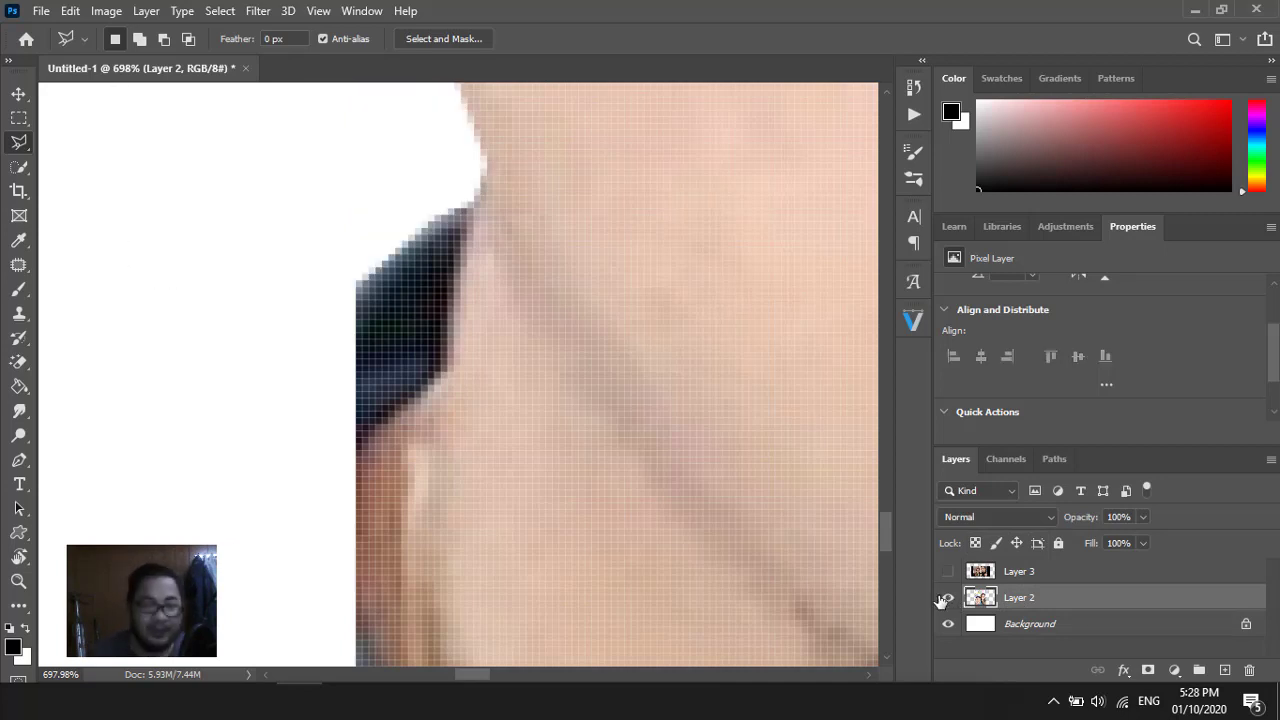
{"action": "key", "text": "ctrl+0"}
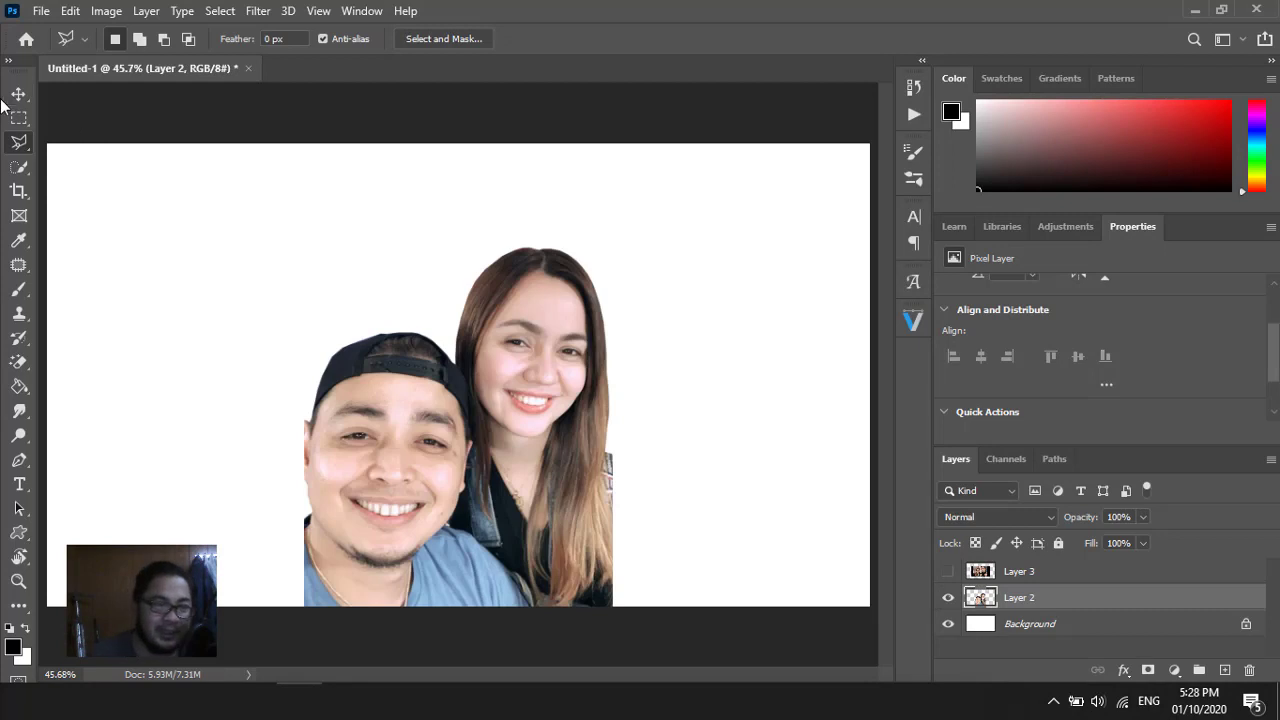
Scale the cut-out couple on Layer 2 up to about 113%
{"action": "left_click", "coordinate": [19, 93]}
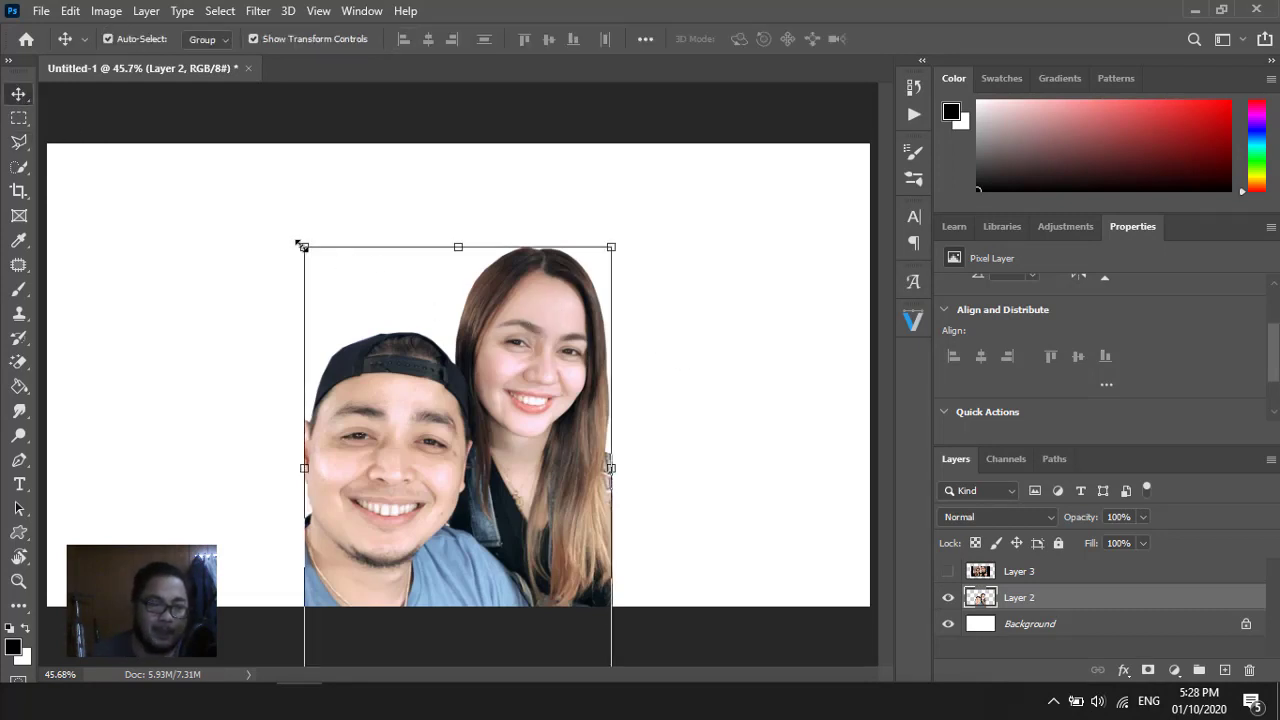
{"action": "left_click_drag", "start_coordinate": [301, 245], "coordinate": [253, 185]}
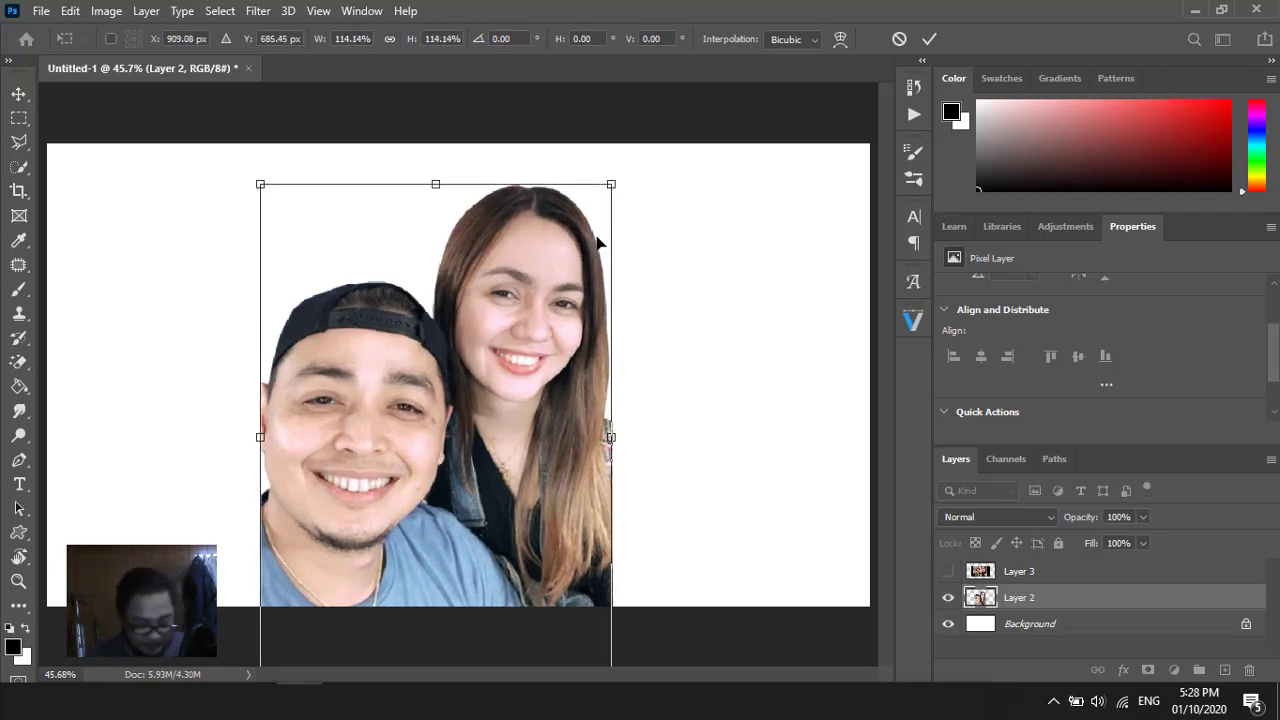
{"action": "key", "text": "ctrl+z"}
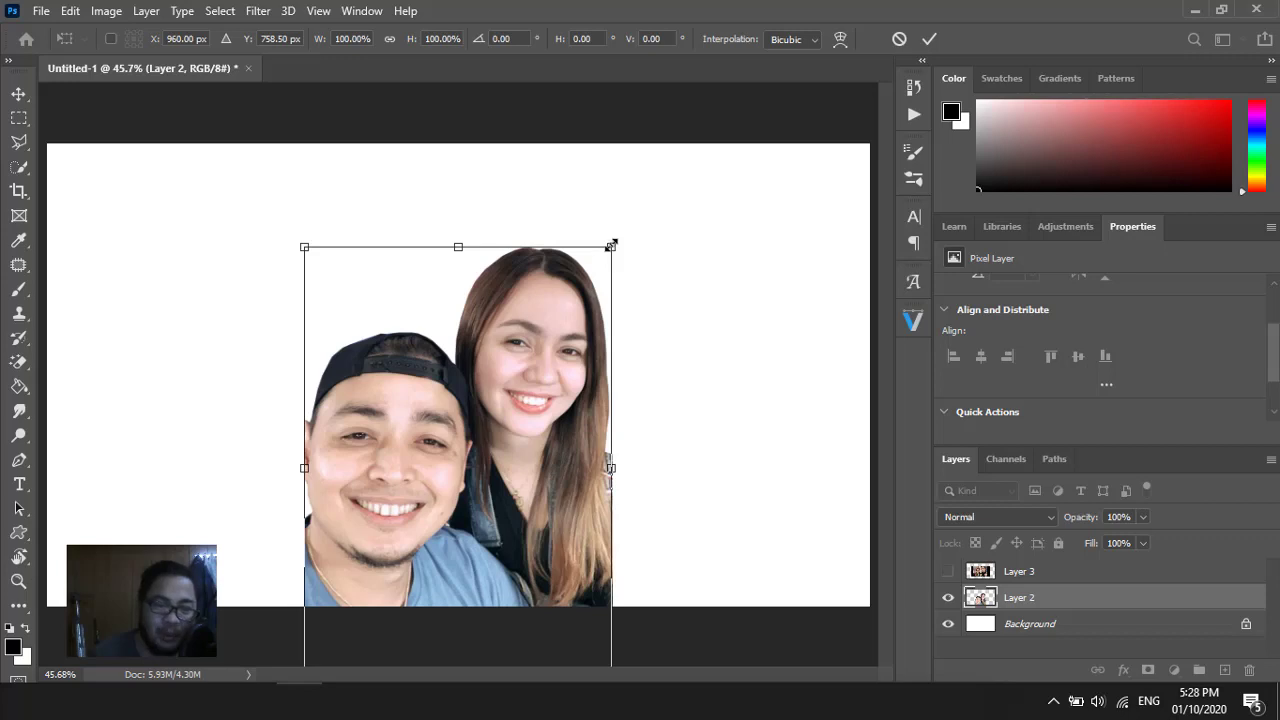
{"action": "left_click_drag", "start_coordinate": [612, 244], "coordinate": [654, 179]}
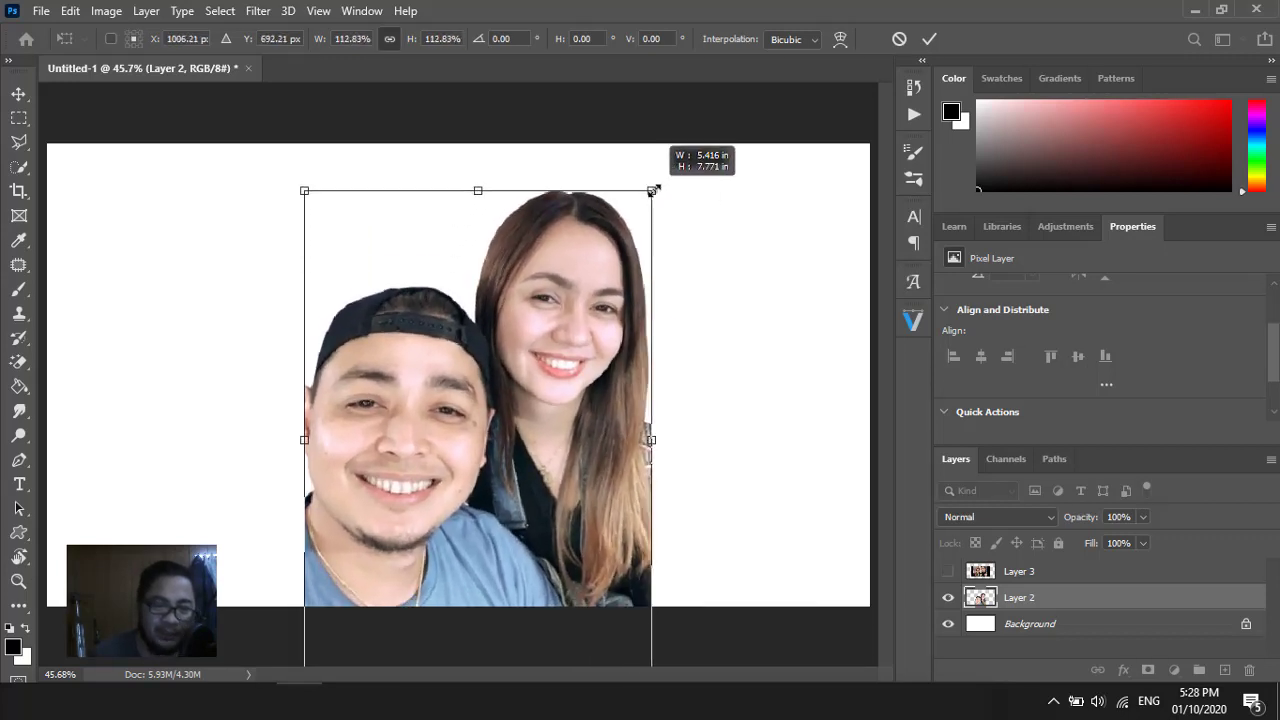
{"action": "left_click_drag", "start_coordinate": [654, 179], "coordinate": [653, 190]}
{"action": "key", "text": "Return"}
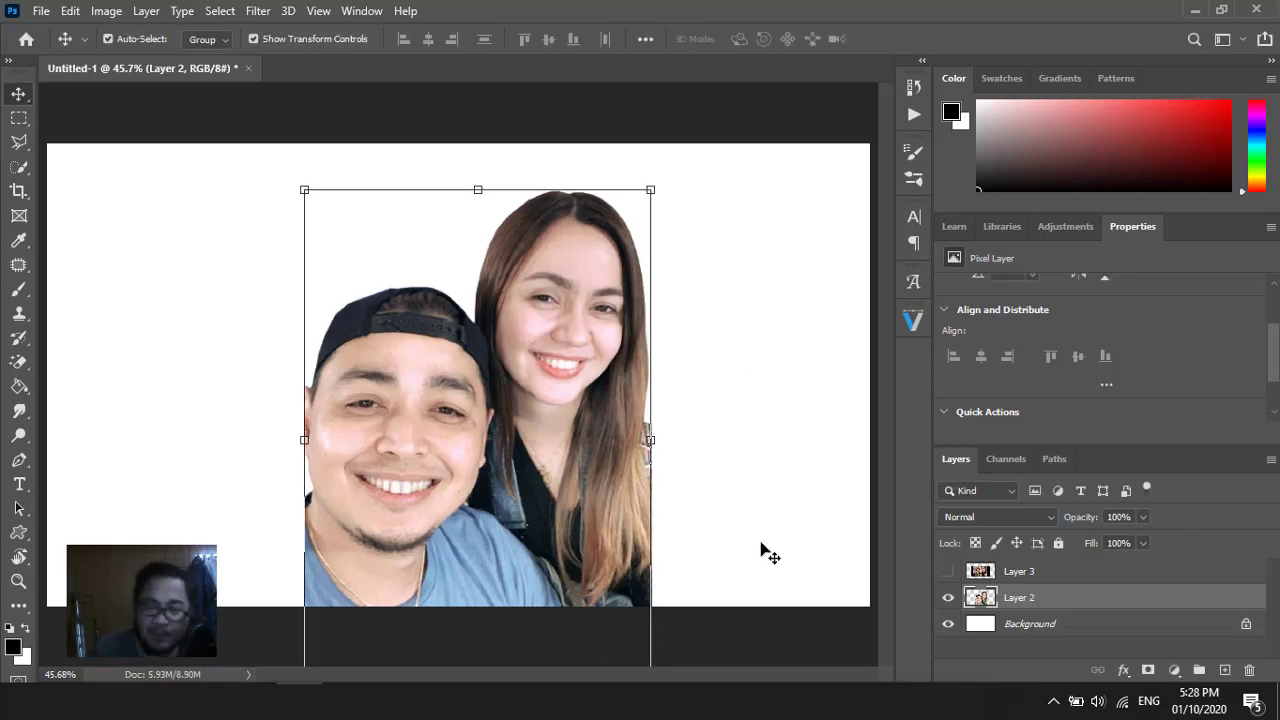
Convert Layer 2 to a smart object and apply Shadows/Highlights with shadows 20%, highlights 10%
{"action": "right_click", "coordinate": [1066, 598]}
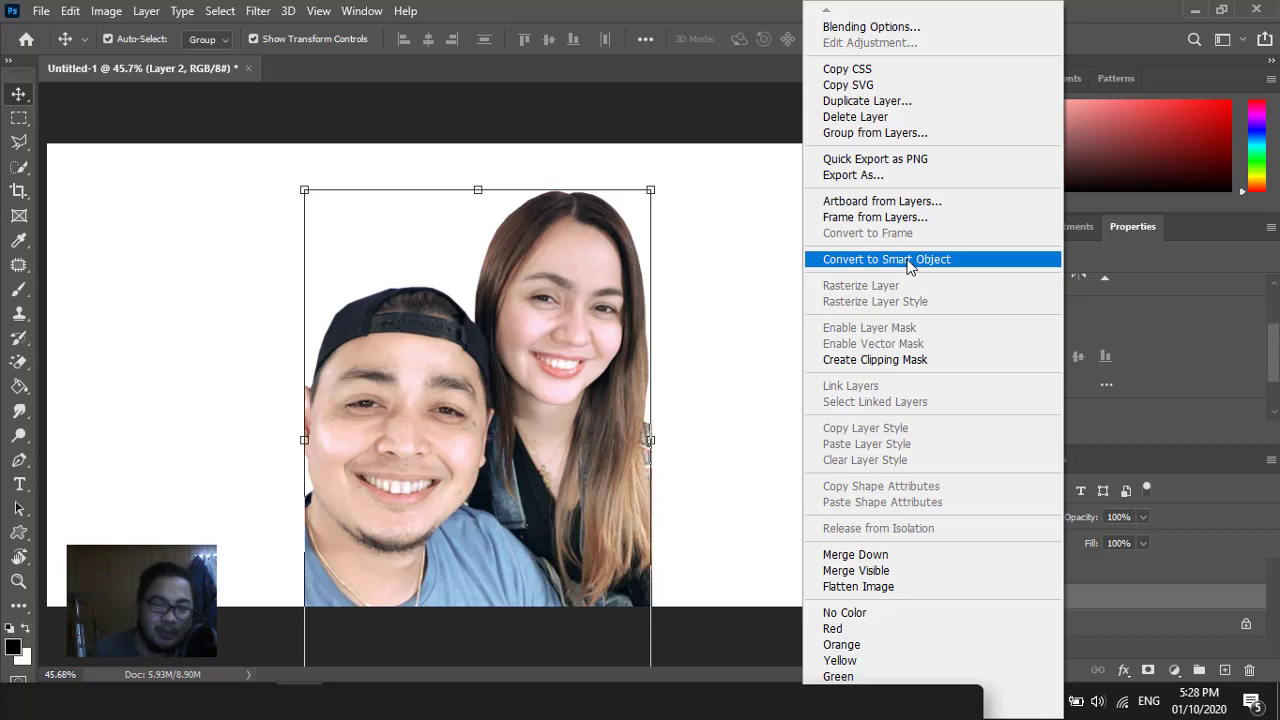
{"action": "left_click", "coordinate": [910, 262]}
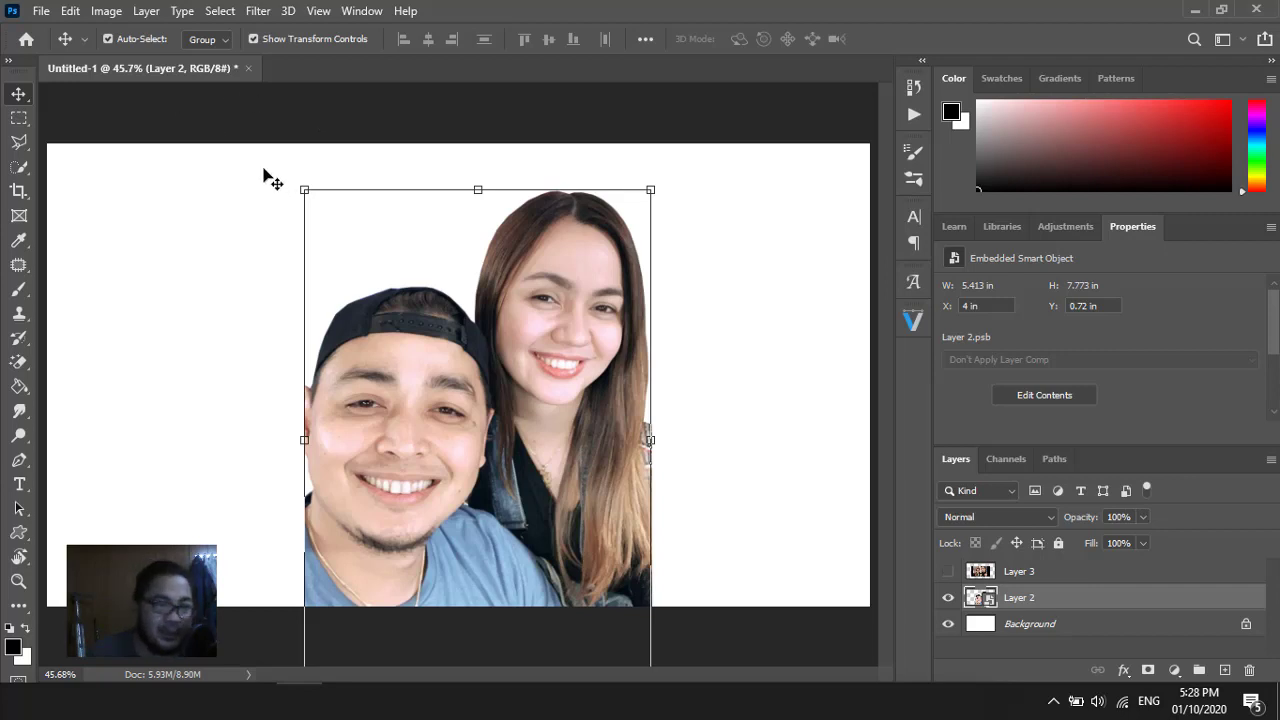
{"action": "left_click", "coordinate": [108, 12]}
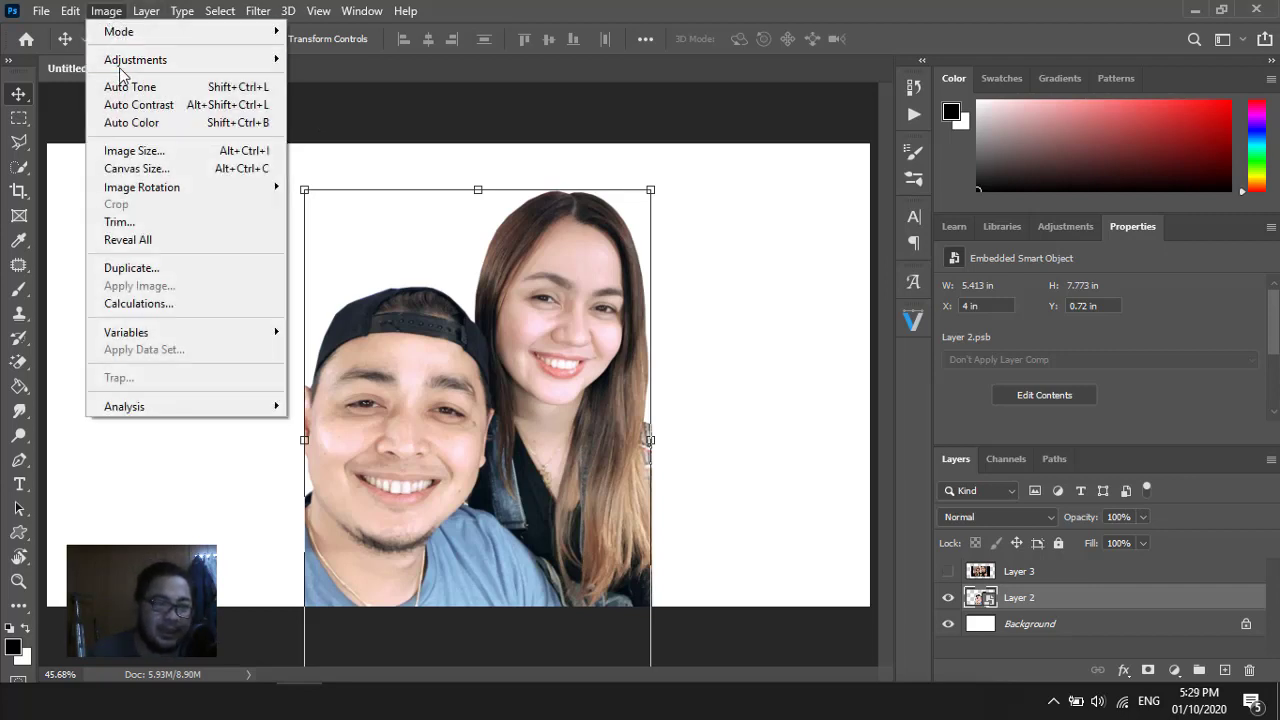
{"action": "mouse_move", "coordinate": [136, 60]}
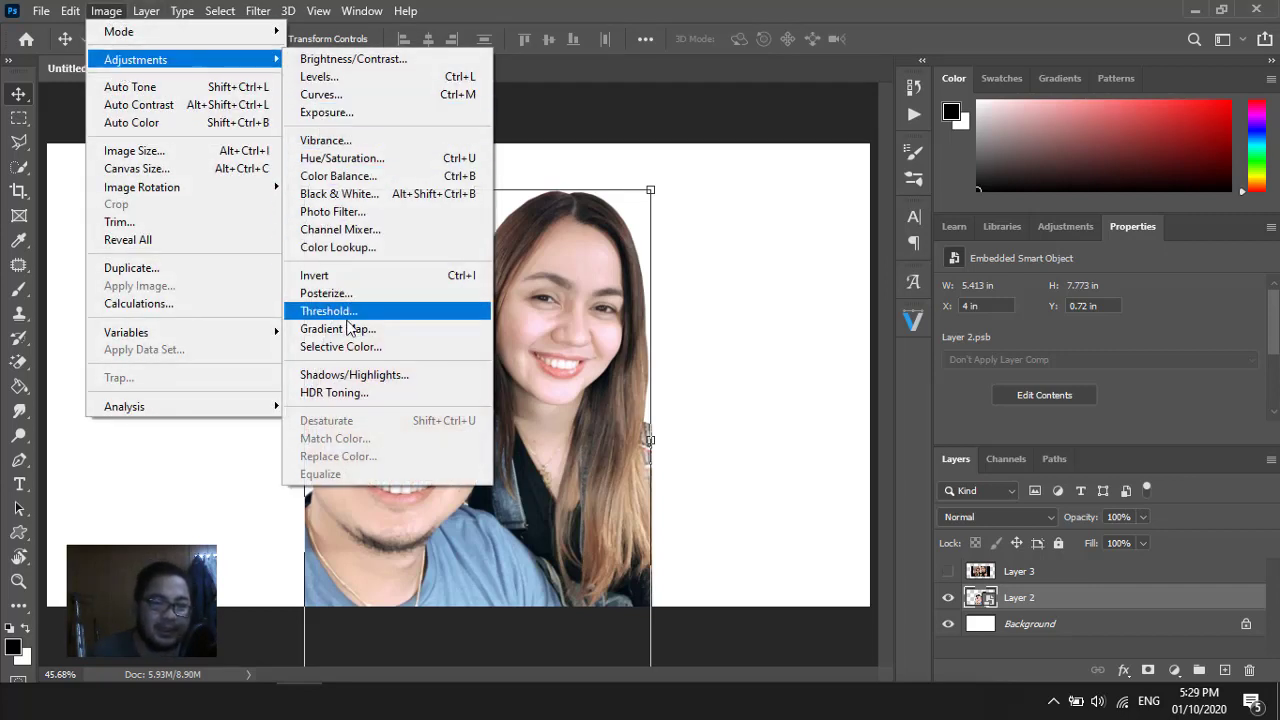
{"action": "left_click", "coordinate": [352, 374]}
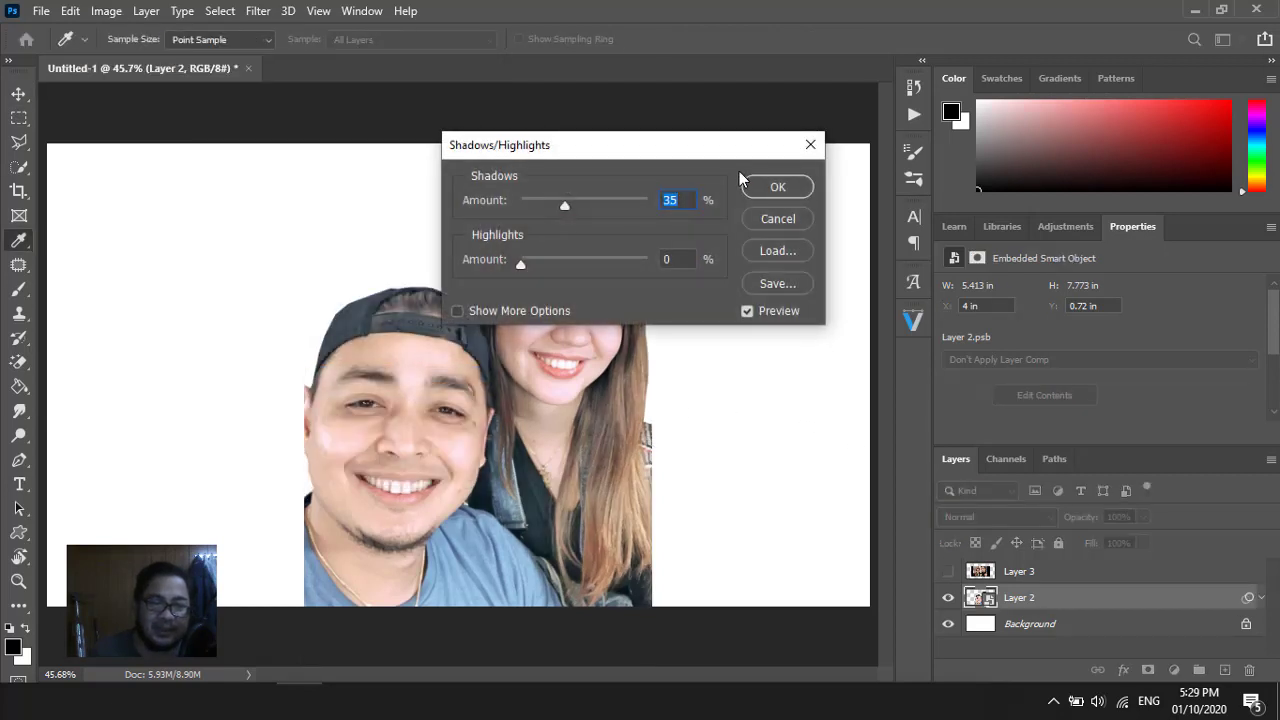
{"action": "left_click_drag", "start_coordinate": [693, 157], "coordinate": [988, 267]}
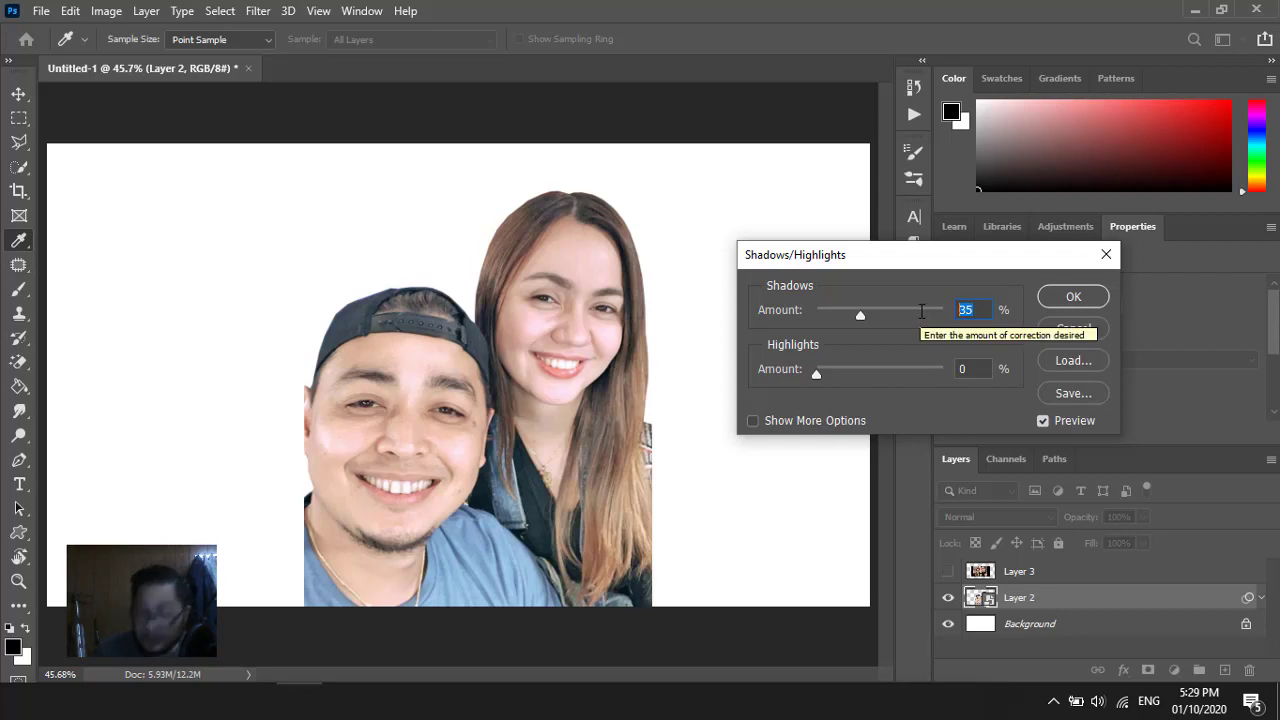
{"action": "type", "text": "20"}
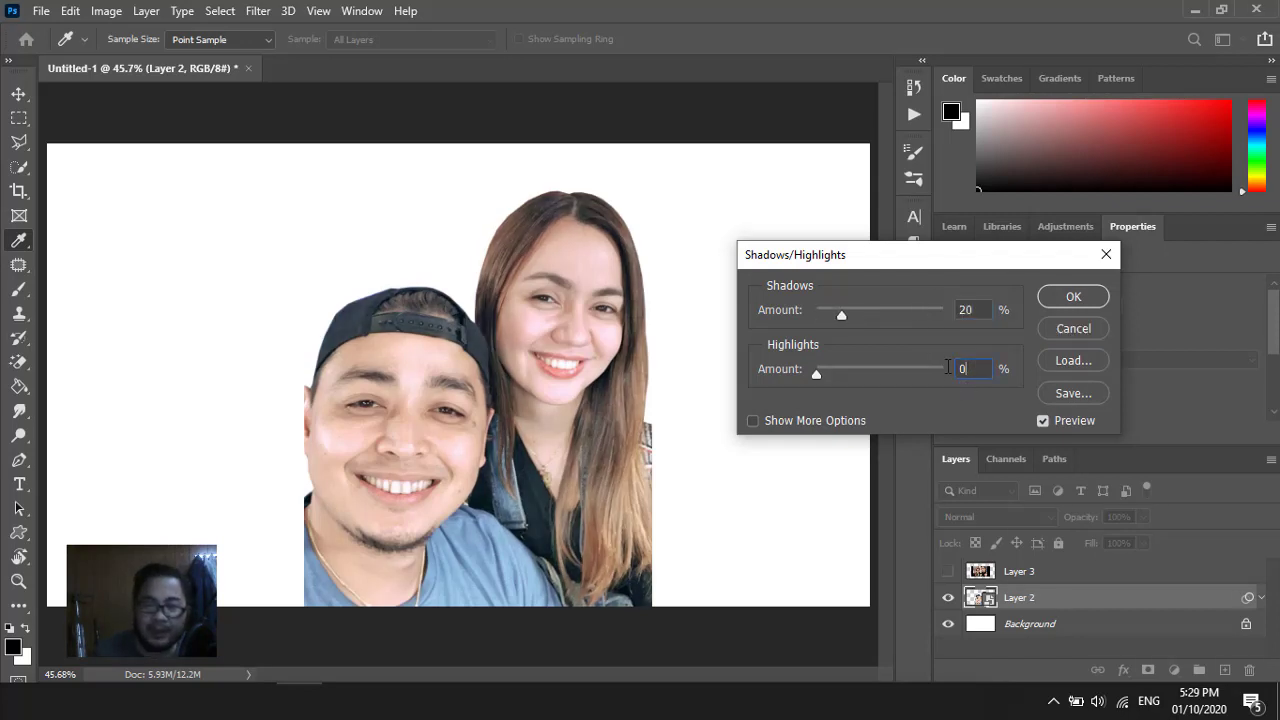
{"action": "type", "text": "2"}
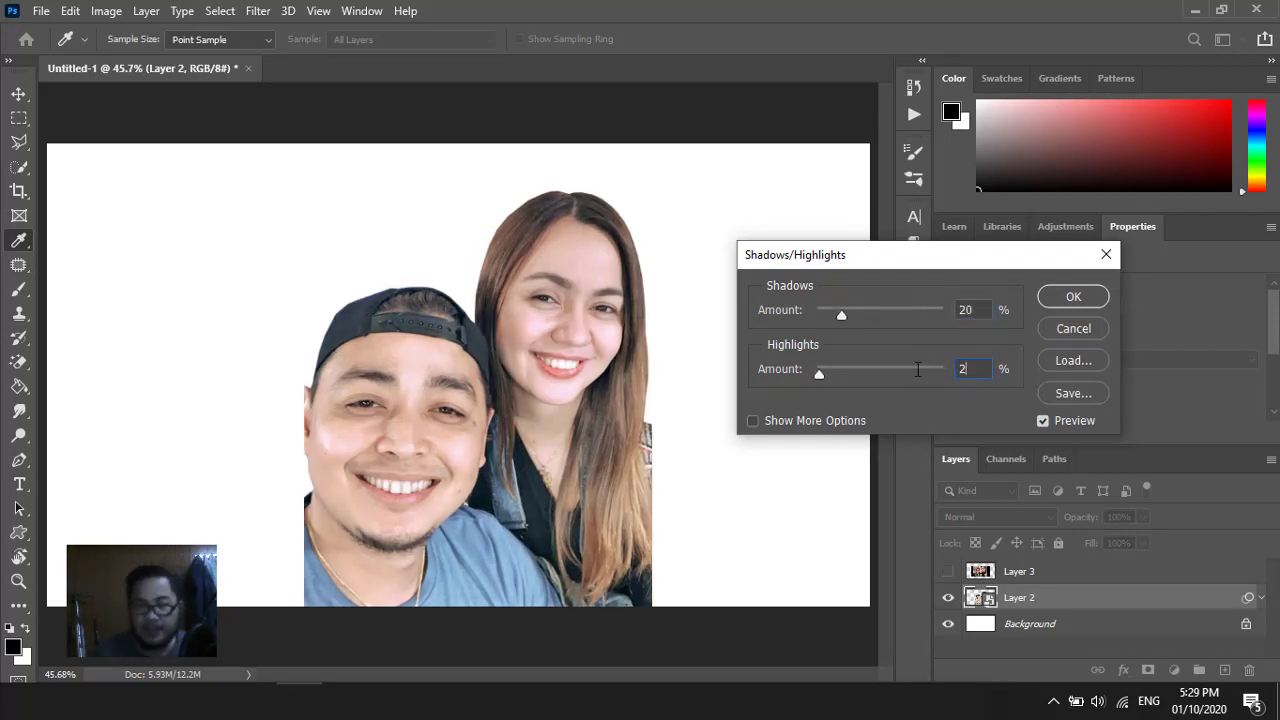
{"action": "type", "text": "1"}
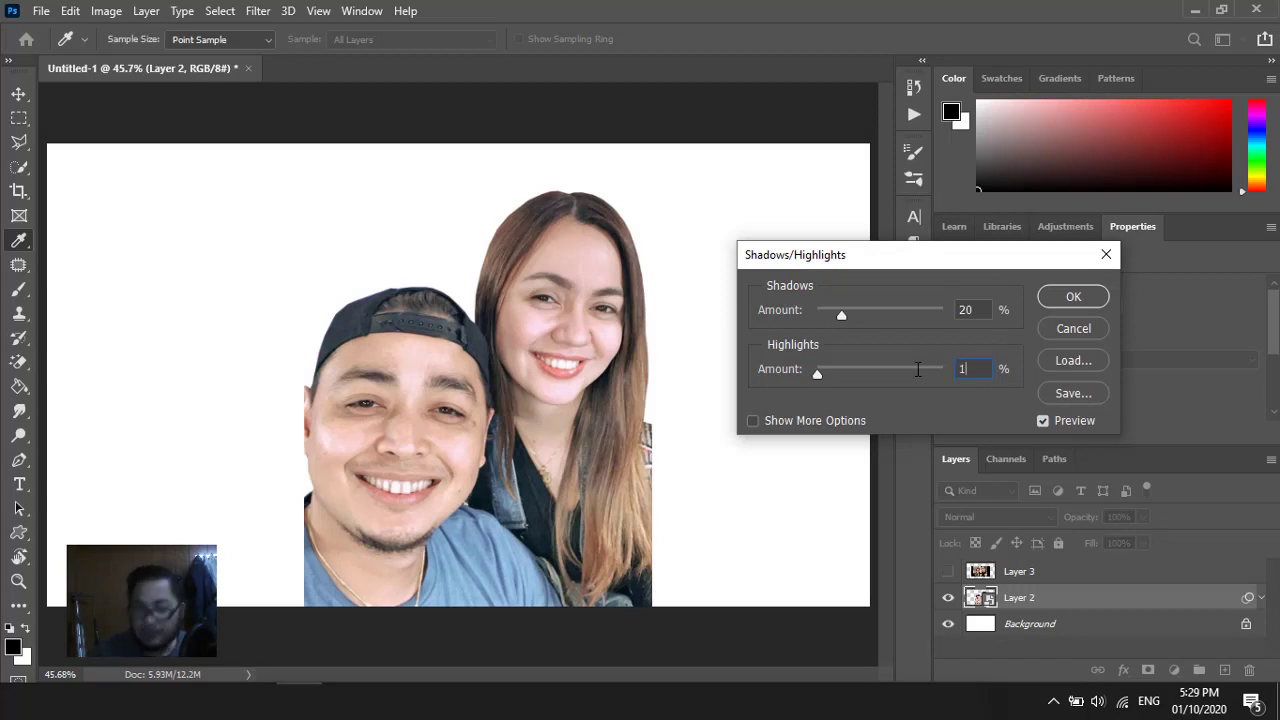
{"action": "type", "text": "5"}
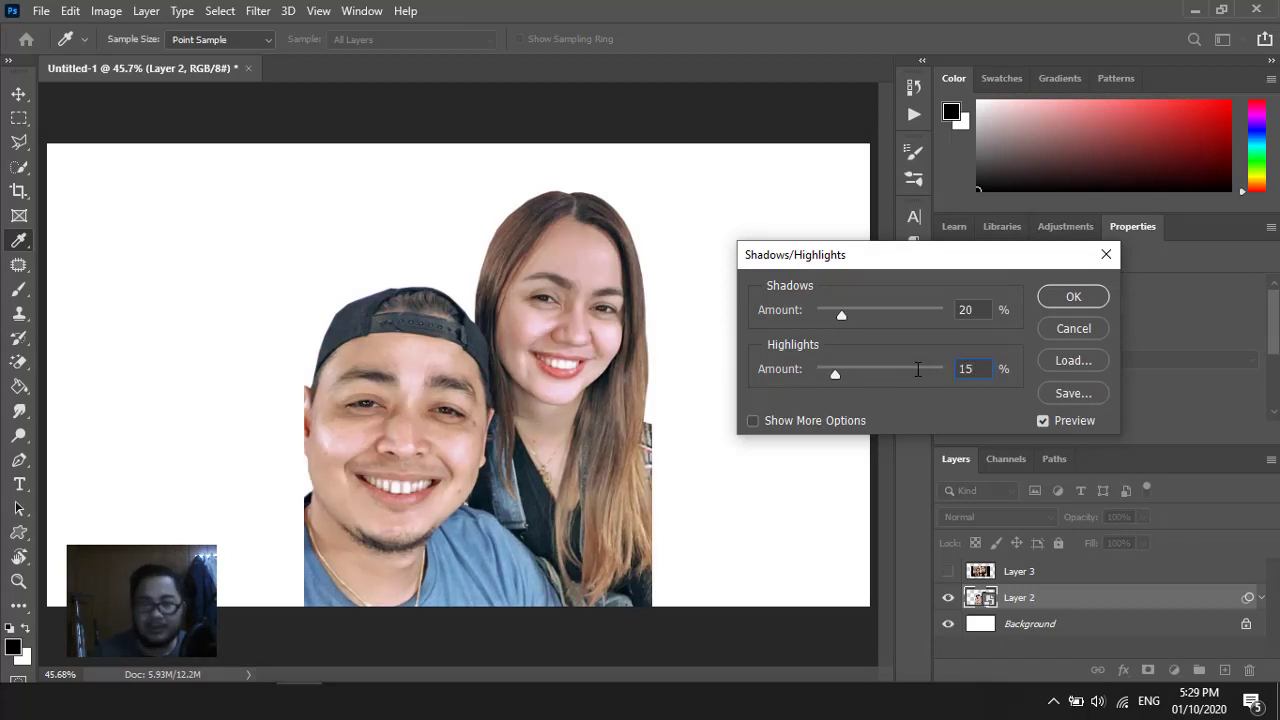
{"action": "key", "text": "BackSpace"}
{"action": "type", "text": "0"}
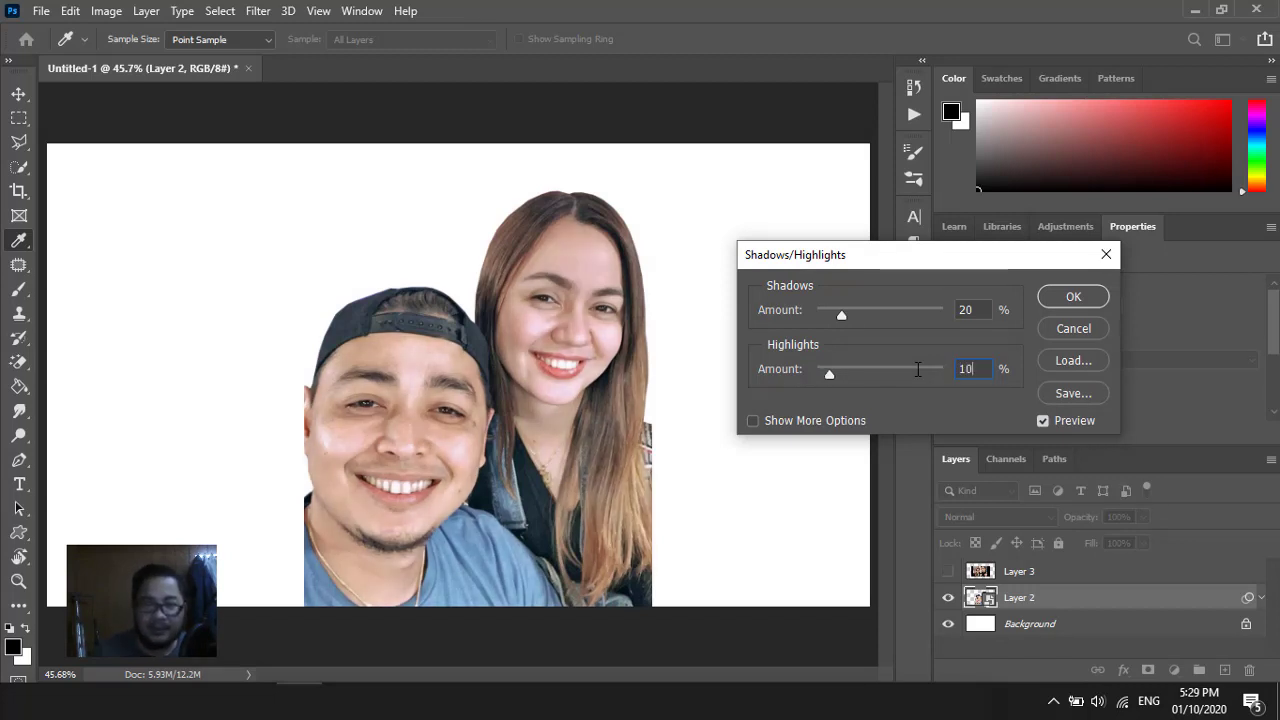
{"action": "left_click", "coordinate": [1068, 299]}
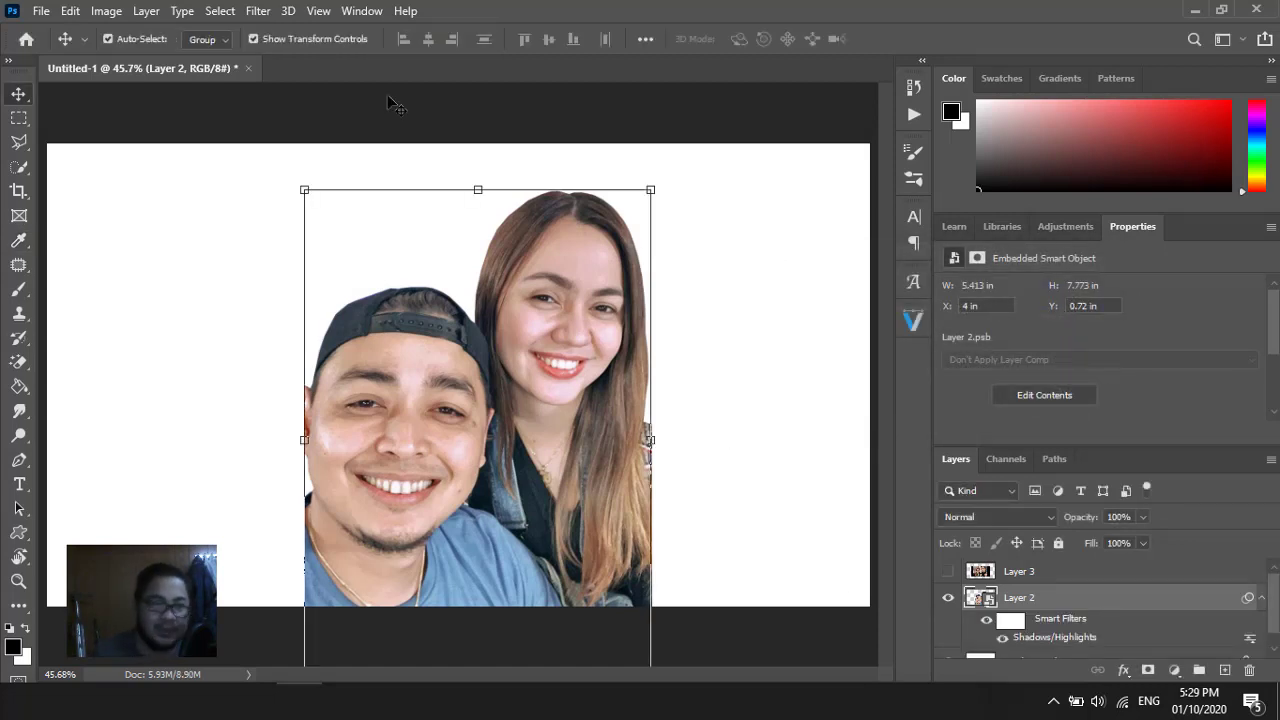
{"action": "left_click", "coordinate": [257, 10]}
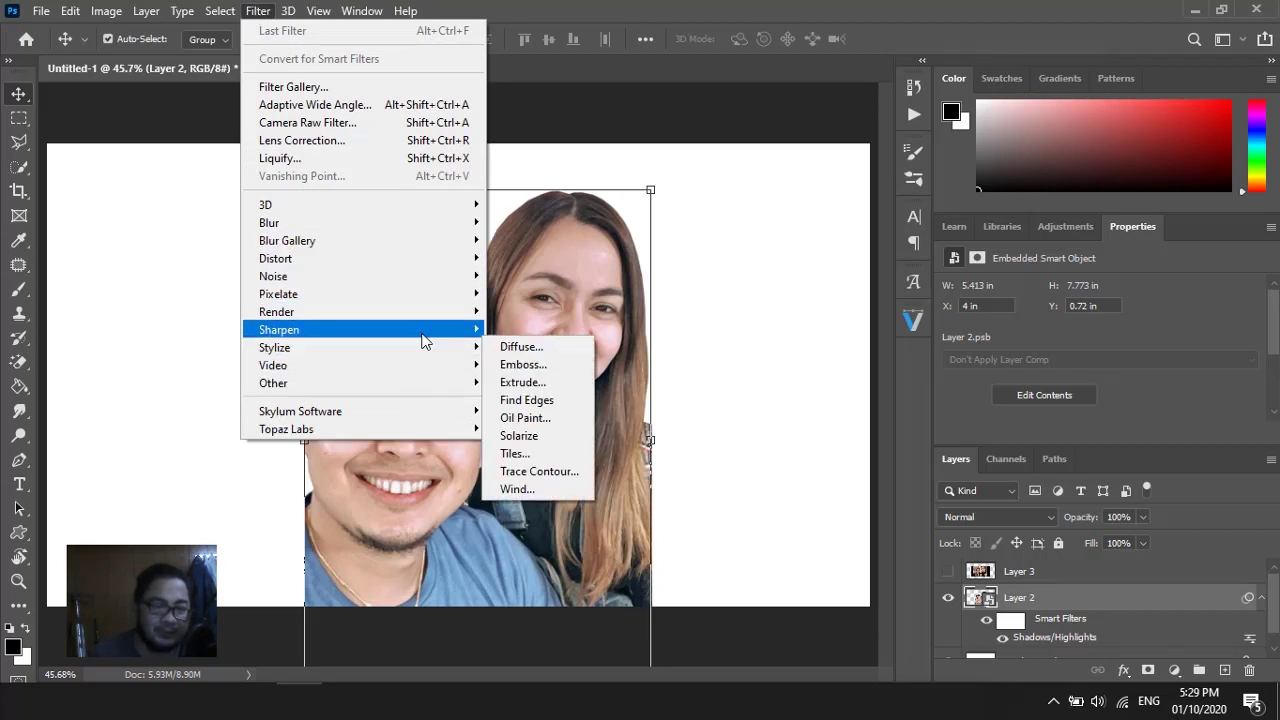
{"action": "mouse_move", "coordinate": [279, 329]}
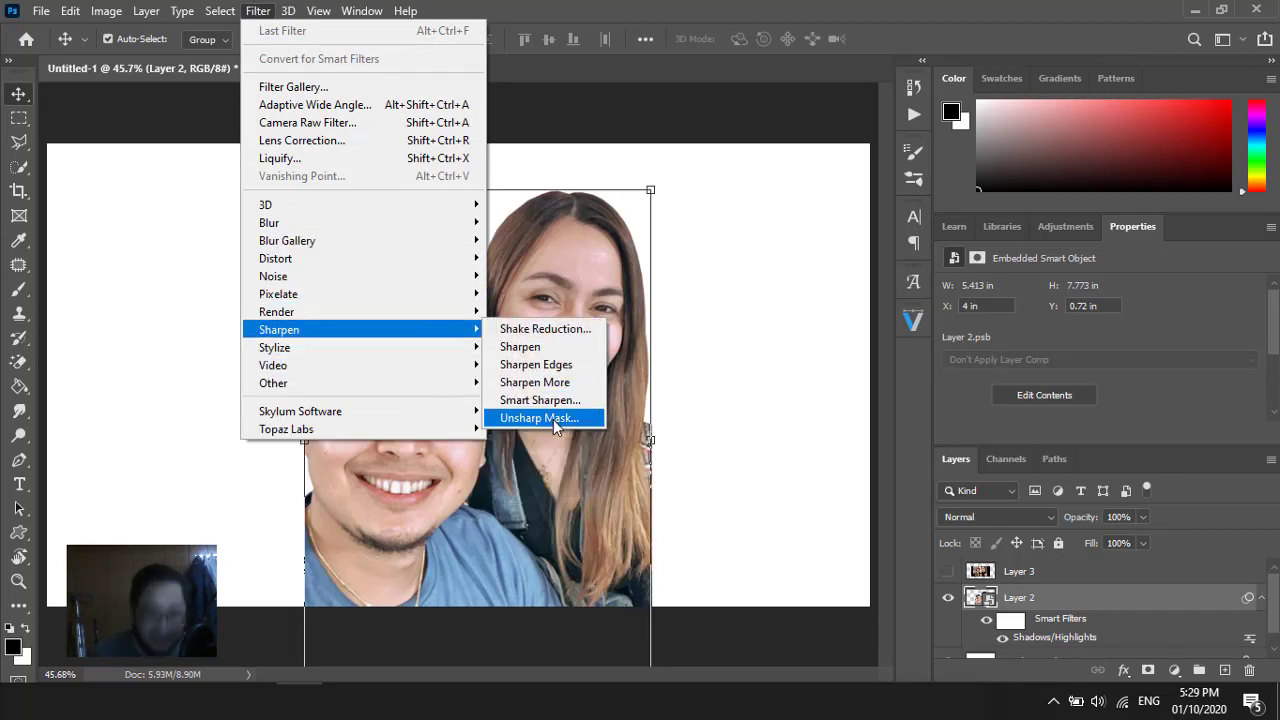
Apply Unsharp Mask to Layer 2 with amount 100%, radius 2.0 pixels, threshold 0
{"action": "left_click", "coordinate": [555, 418]}
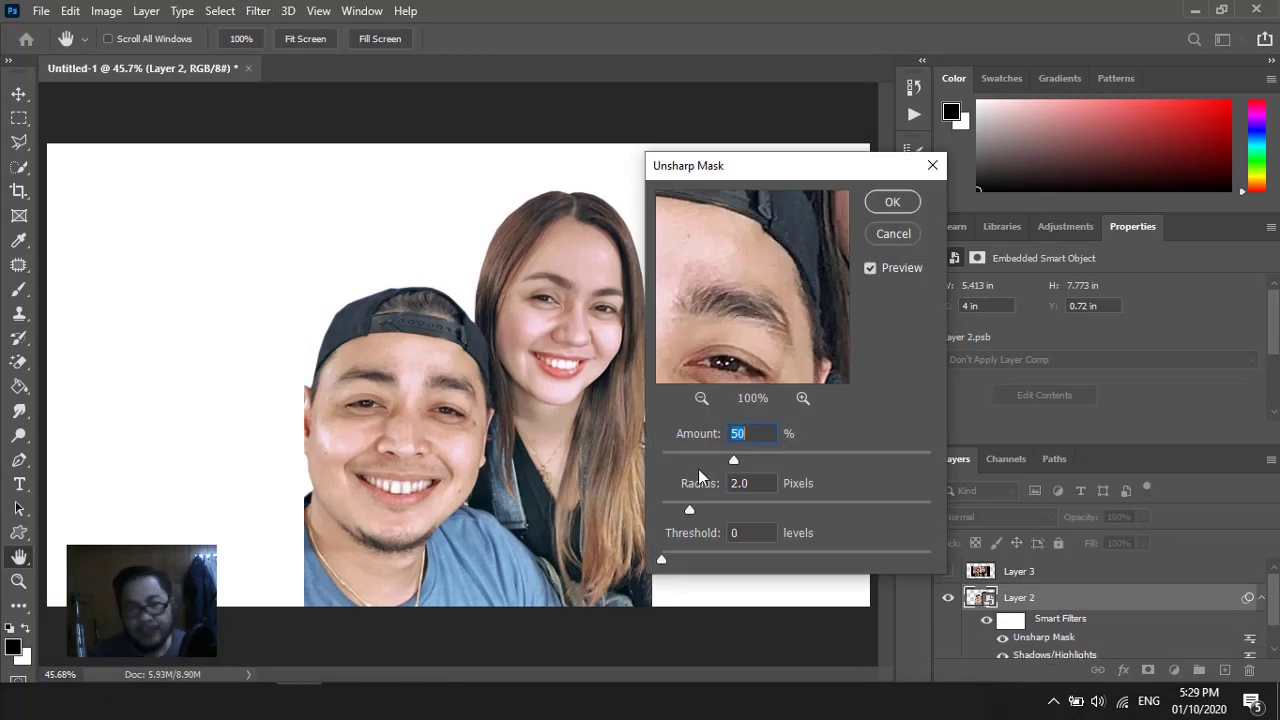
{"action": "left_click_drag", "start_coordinate": [785, 172], "coordinate": [824, 130]}
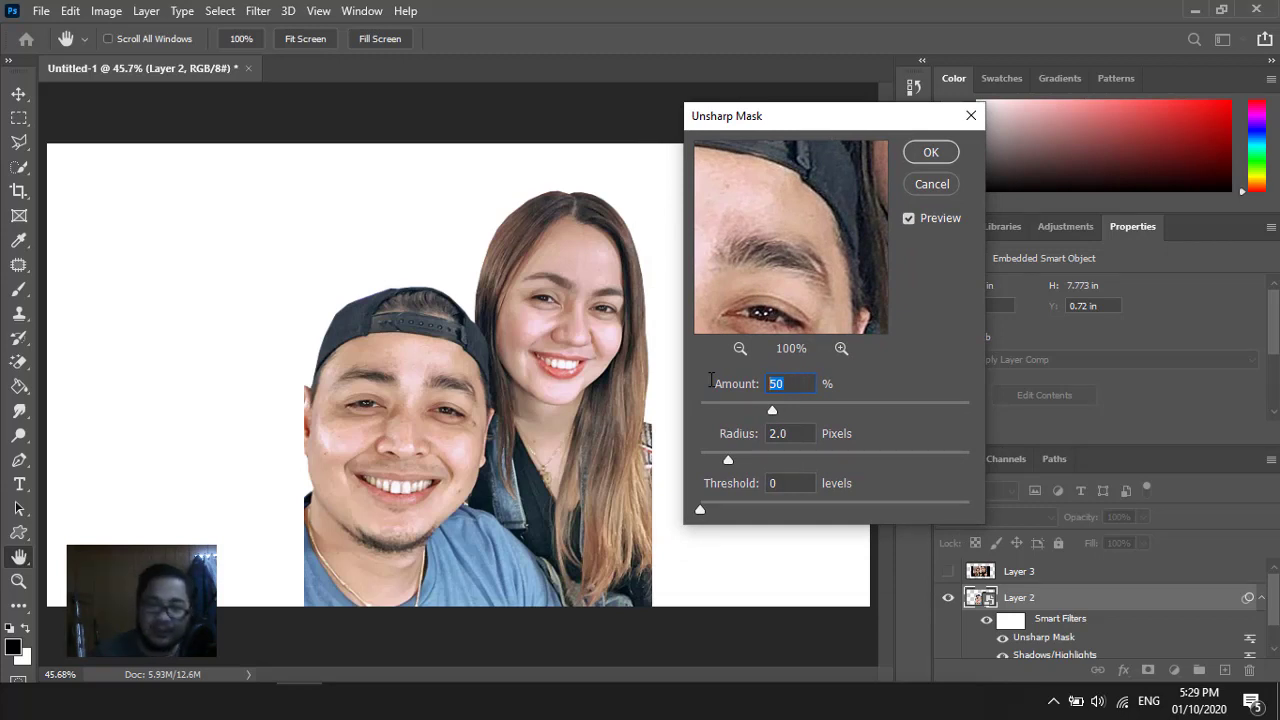
{"action": "type", "text": "100"}
{"action": "left_click", "coordinate": [929, 153]}
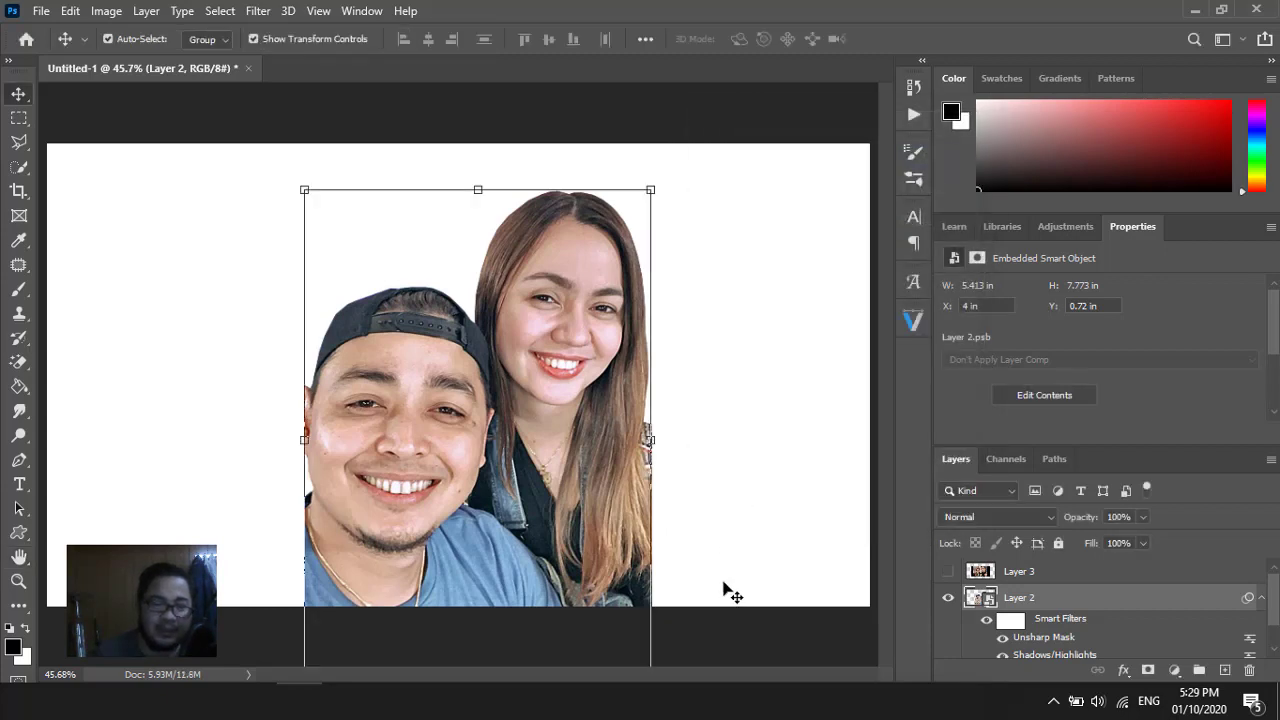
{"action": "left_click", "coordinate": [260, 14]}
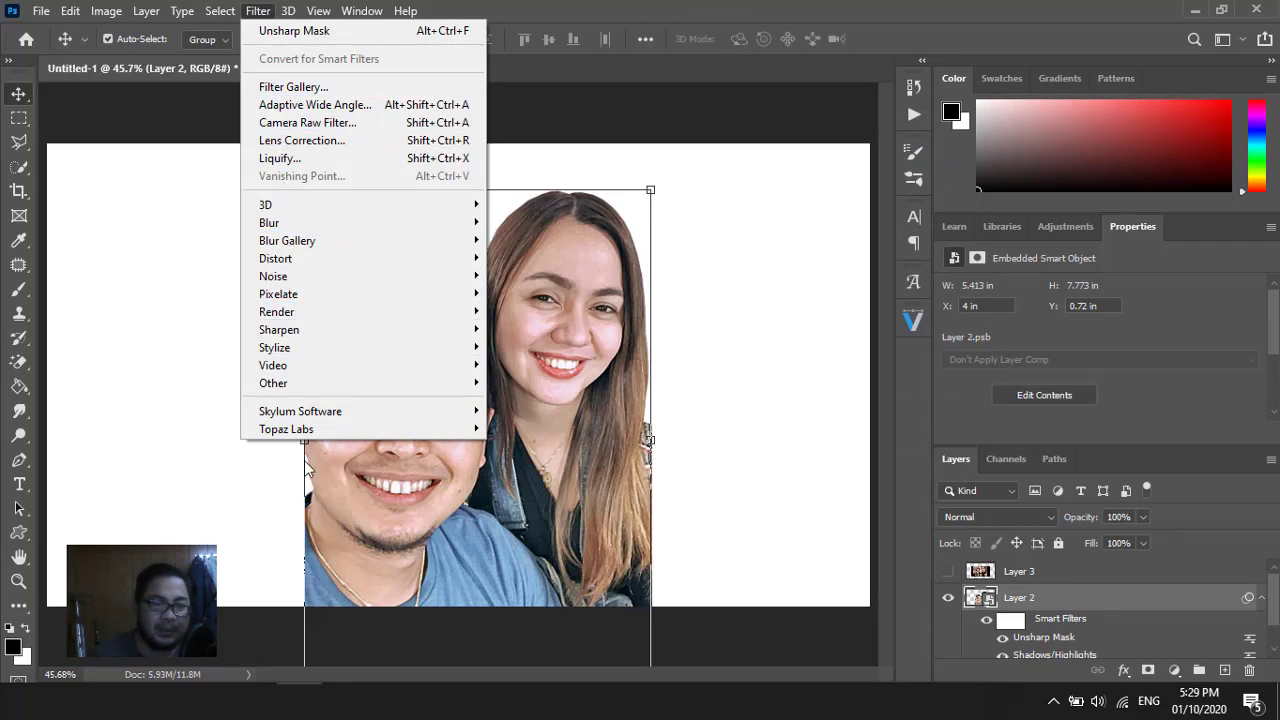
{"action": "mouse_move", "coordinate": [273, 276]}
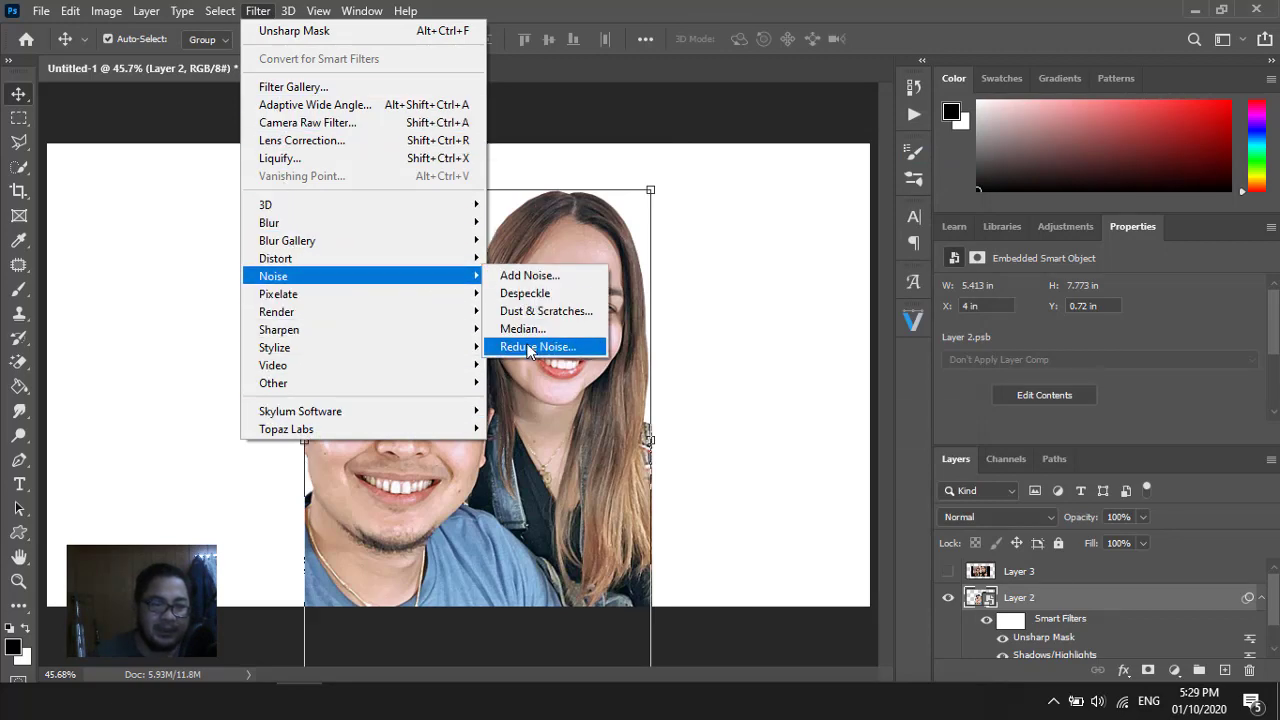
Apply Reduce Noise with strength 8, preserve details 20% and sharpen details 80%
{"action": "left_click", "coordinate": [530, 347]}
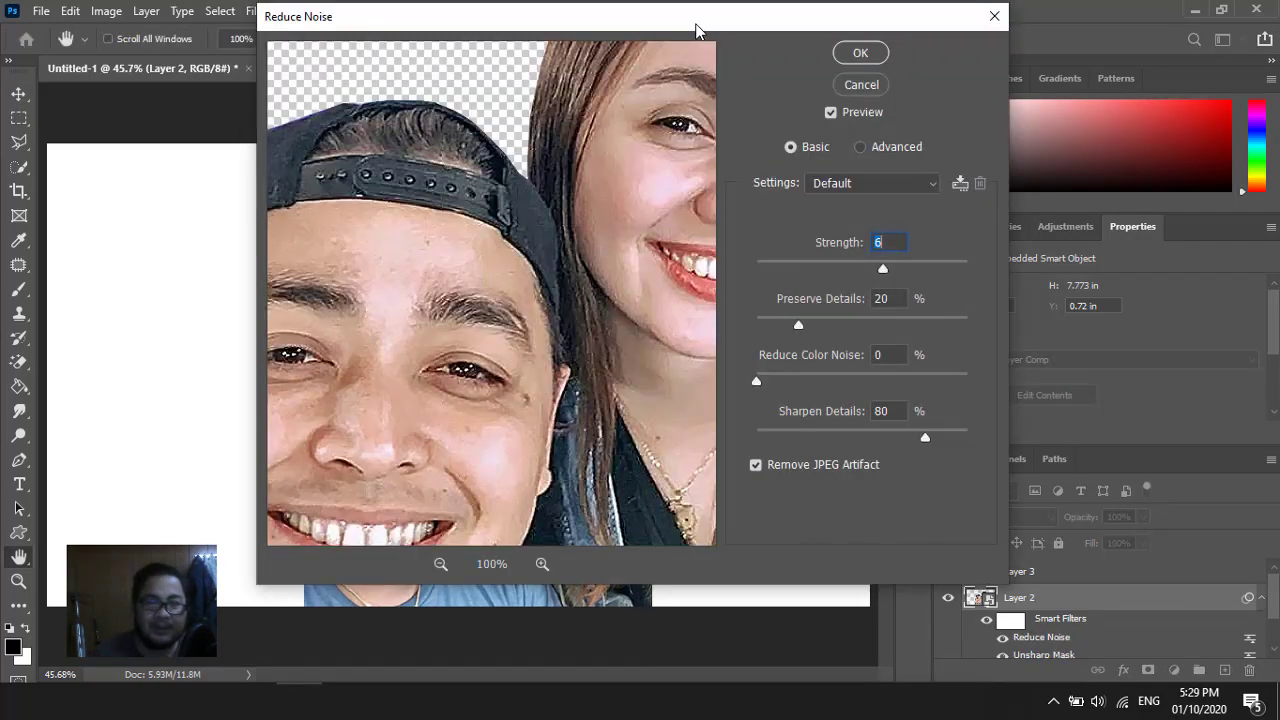
{"action": "left_click_drag", "start_coordinate": [697, 30], "coordinate": [492, 53]}
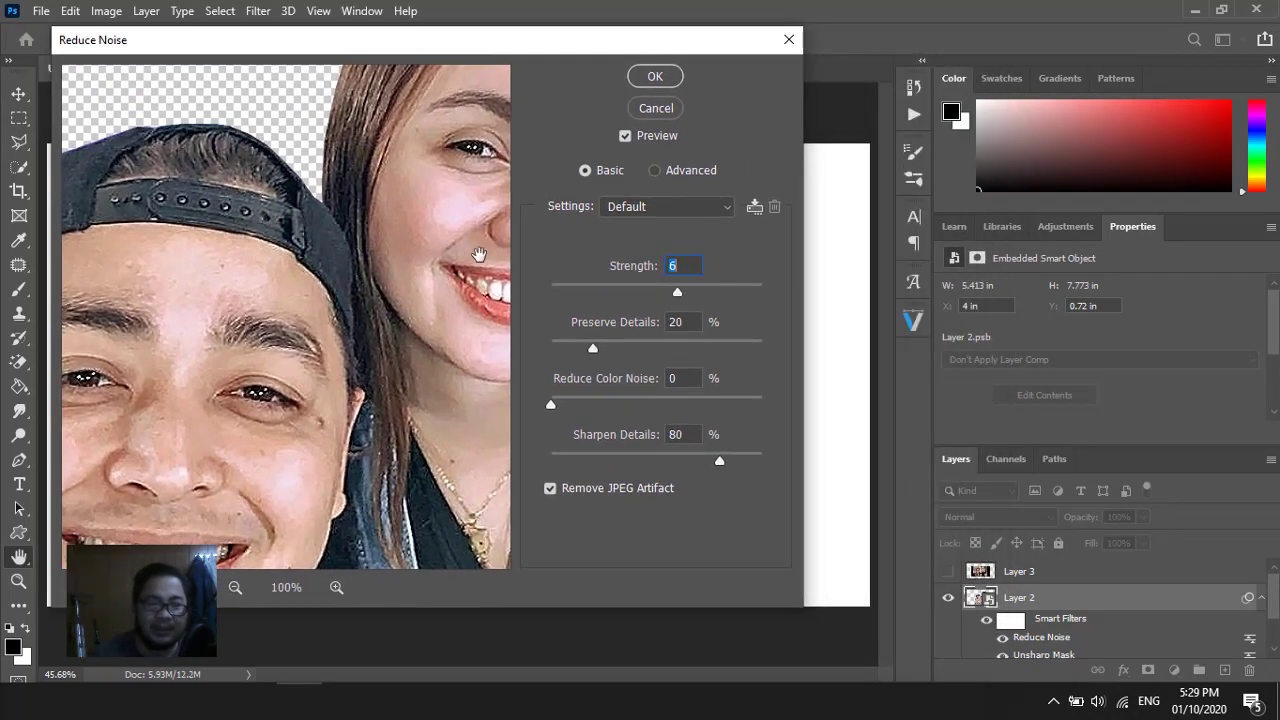
{"action": "left_click_drag", "start_coordinate": [479, 254], "coordinate": [290, 250]}
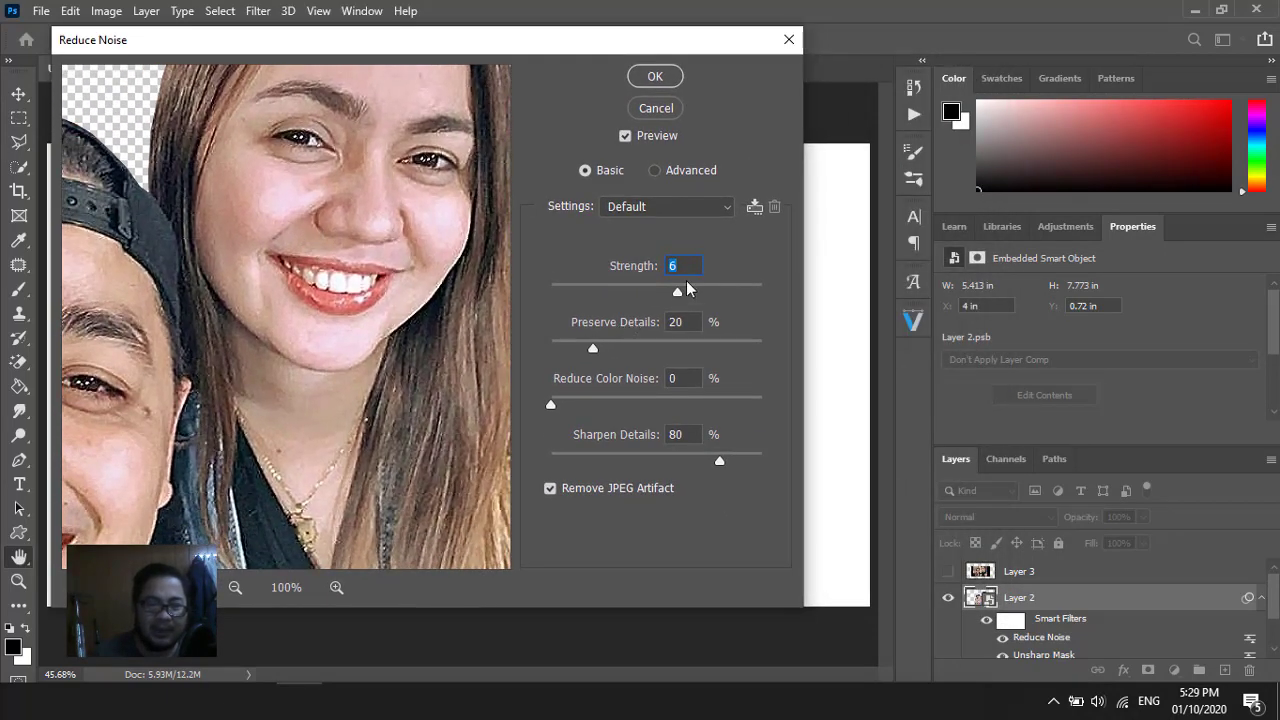
{"action": "type", "text": "8"}
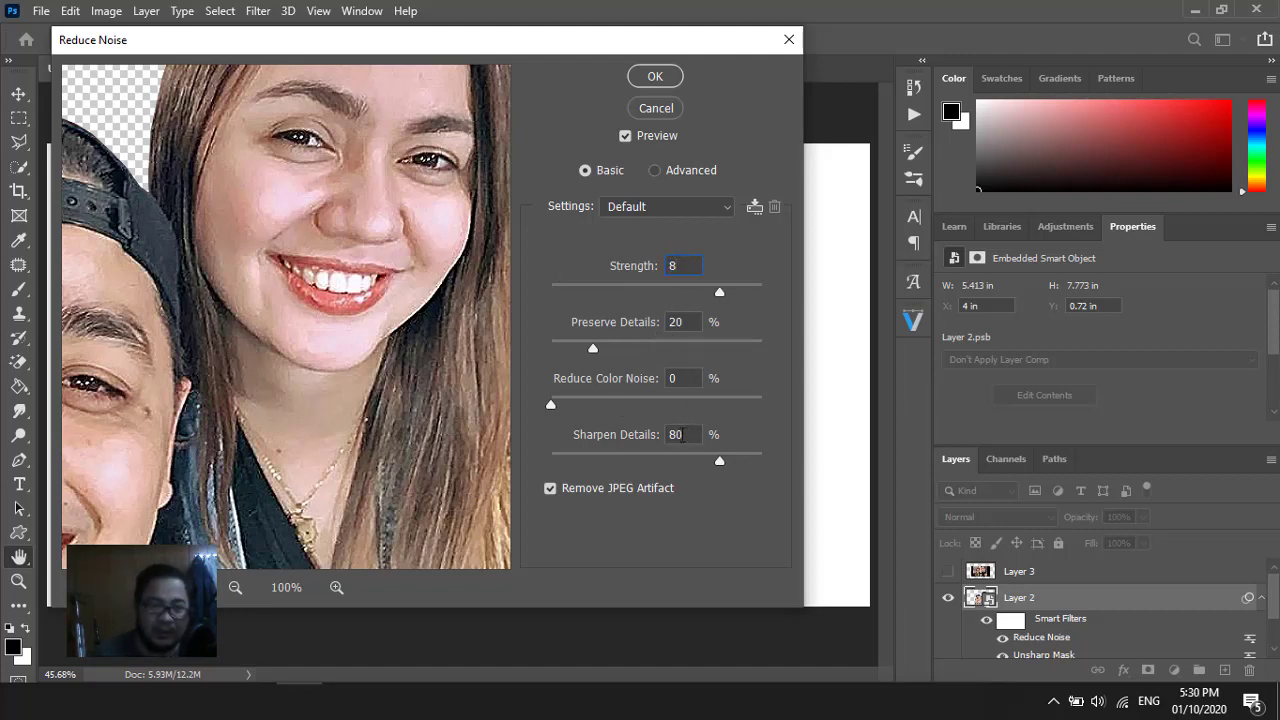
{"action": "left_click", "coordinate": [656, 77]}
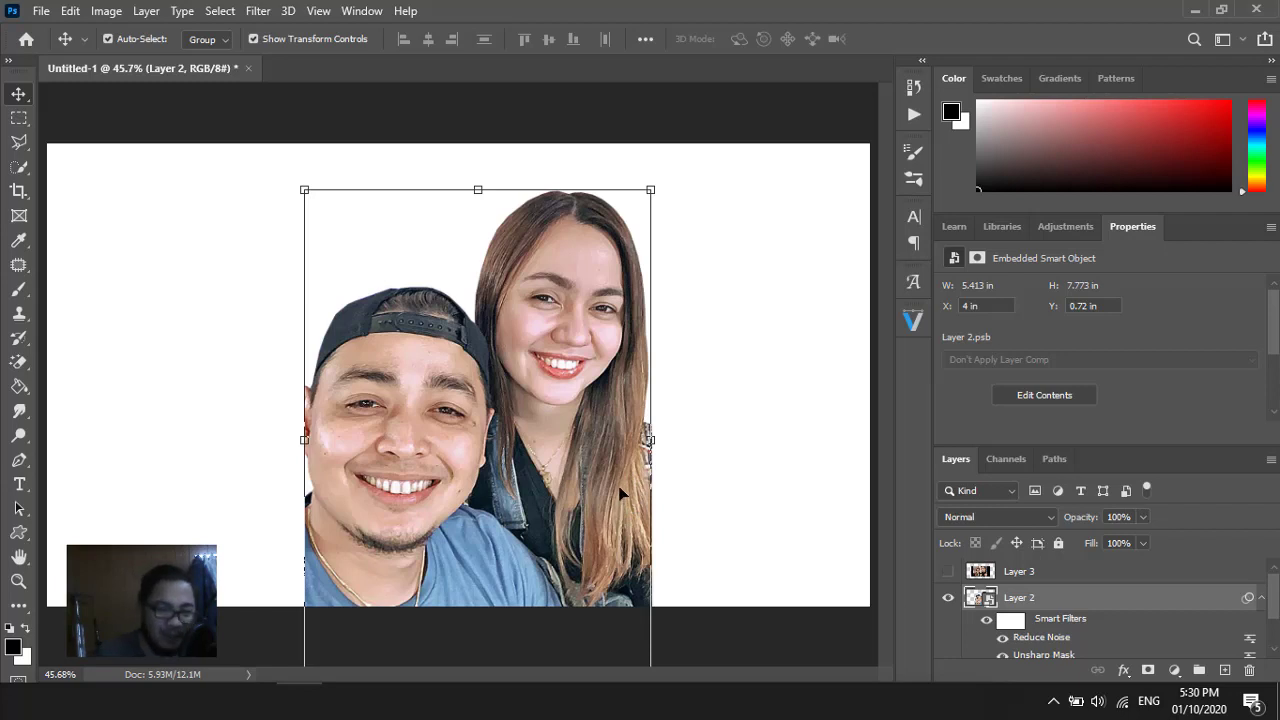
{"action": "left_click", "coordinate": [260, 11]}
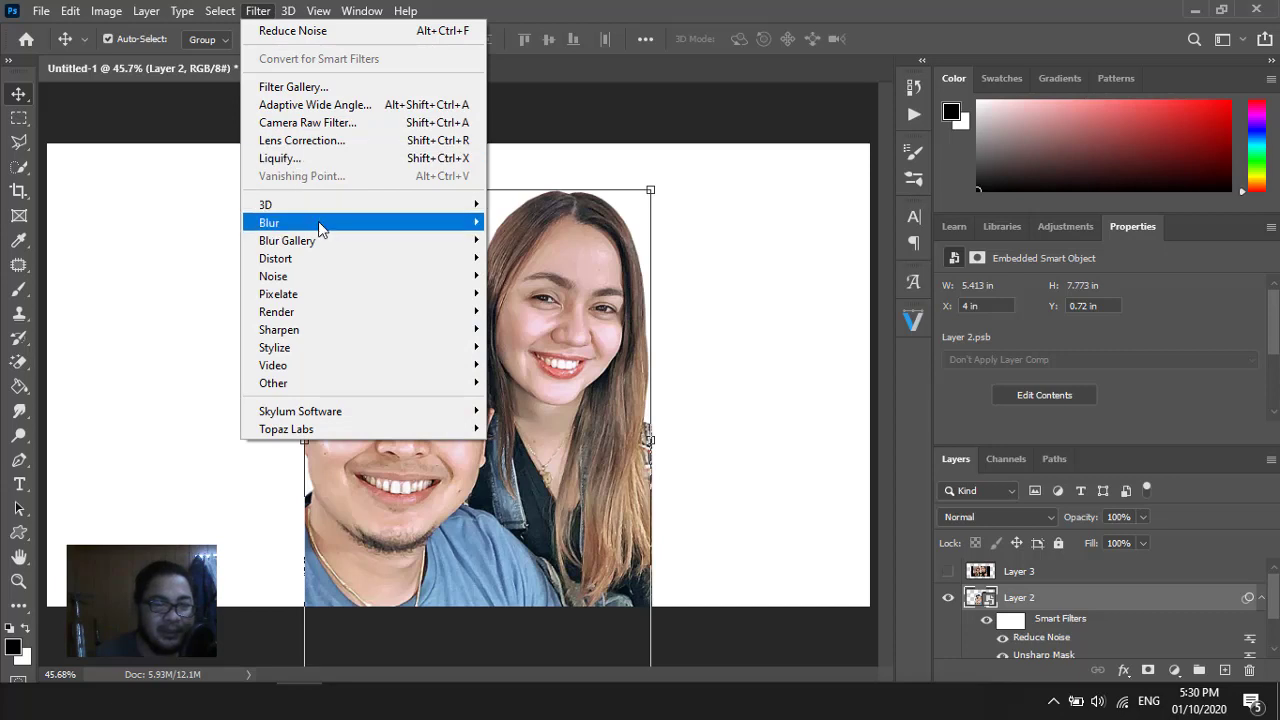
{"action": "mouse_move", "coordinate": [269, 222]}
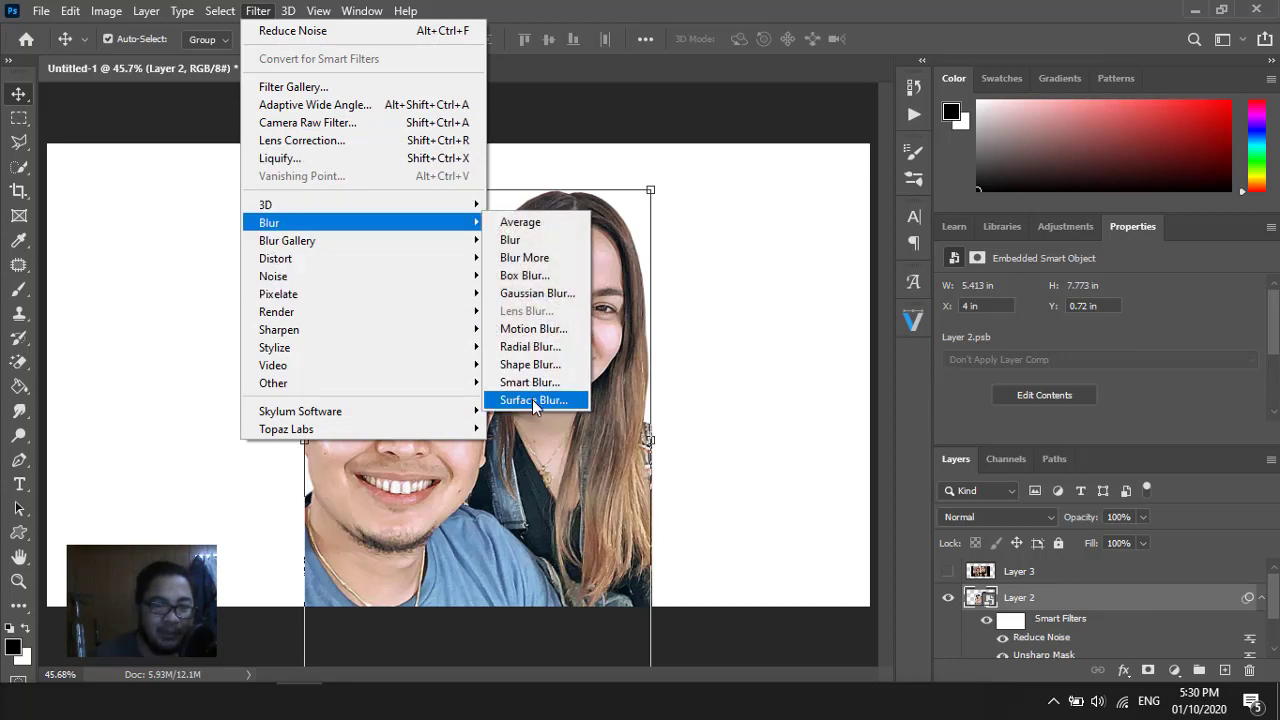
Apply Surface Blur to Layer 2 with radius 58 pixels and threshold 2 levels
{"action": "left_click", "coordinate": [532, 399]}
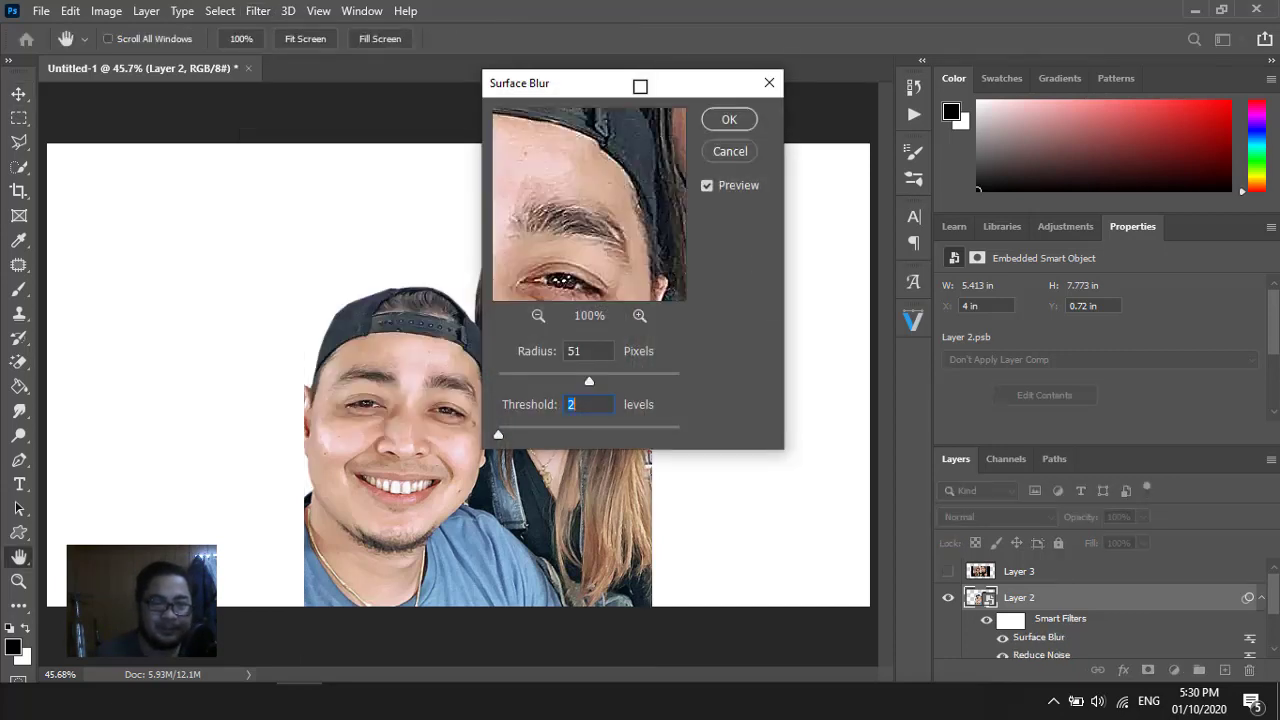
{"action": "left_click_drag", "start_coordinate": [640, 85], "coordinate": [847, 105]}
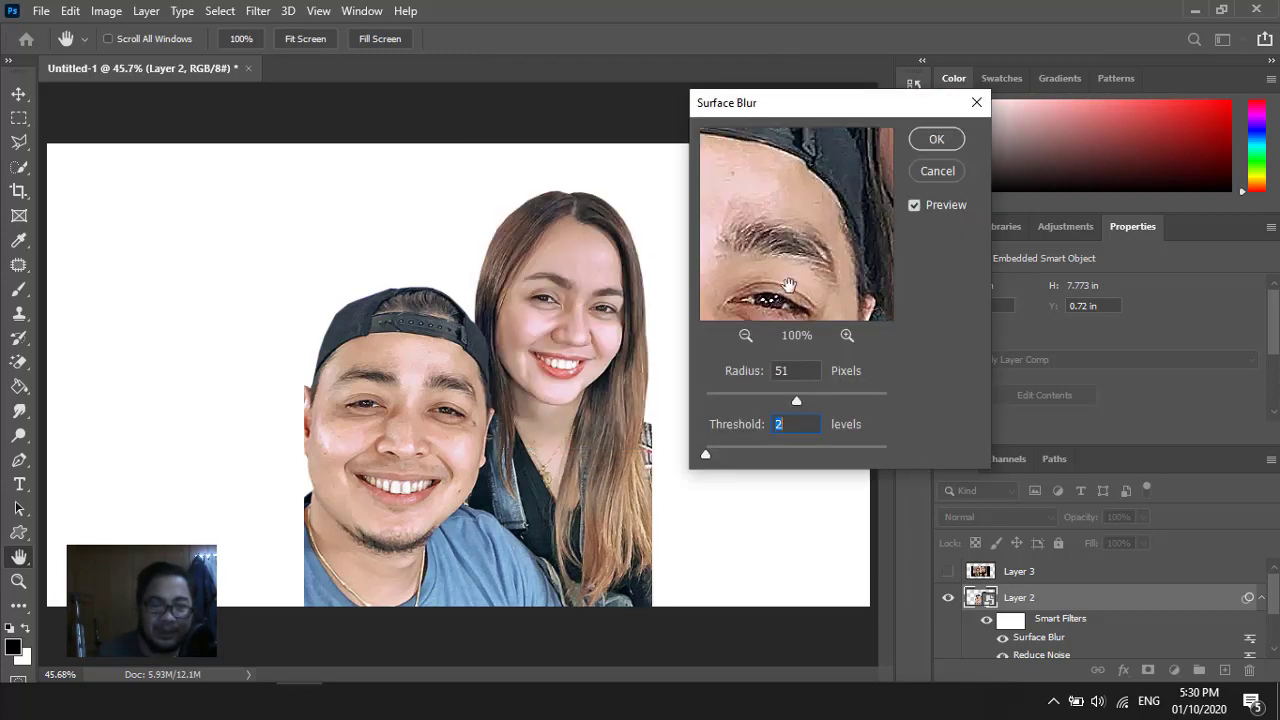
{"action": "left_click_drag", "start_coordinate": [788, 274], "coordinate": [787, 213]}
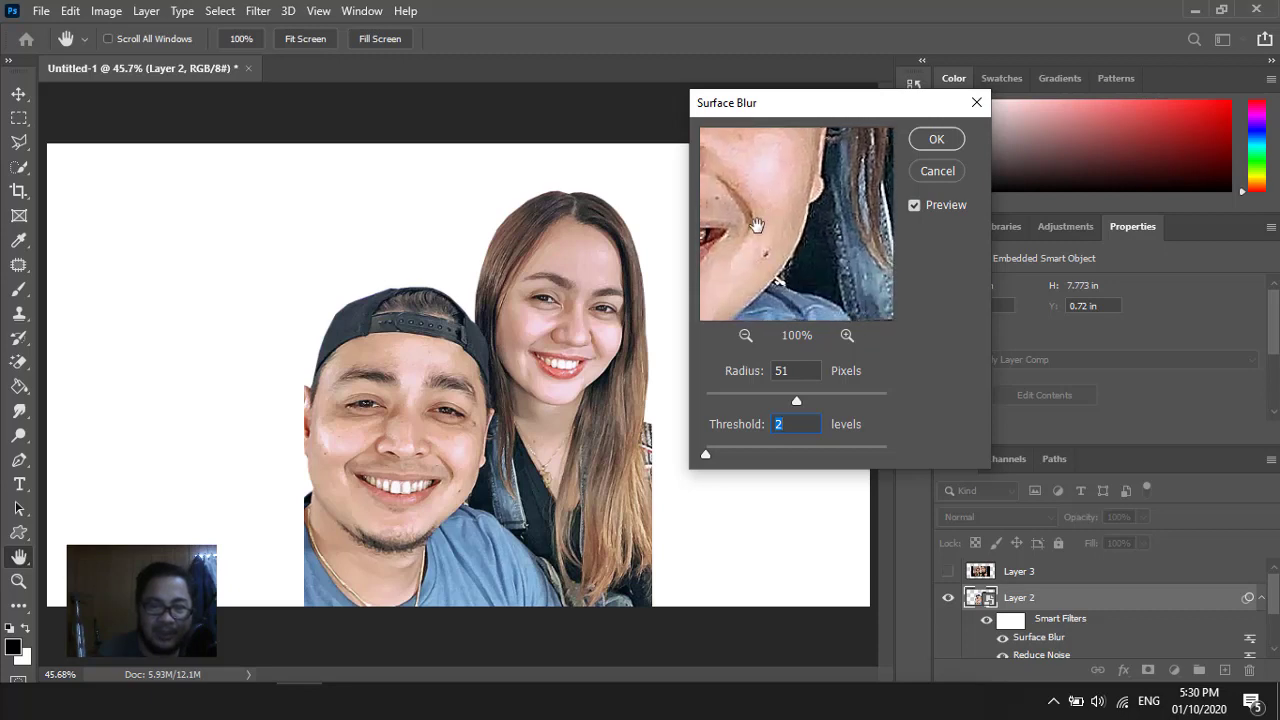
{"action": "left_click_drag", "start_coordinate": [763, 206], "coordinate": [749, 259]}
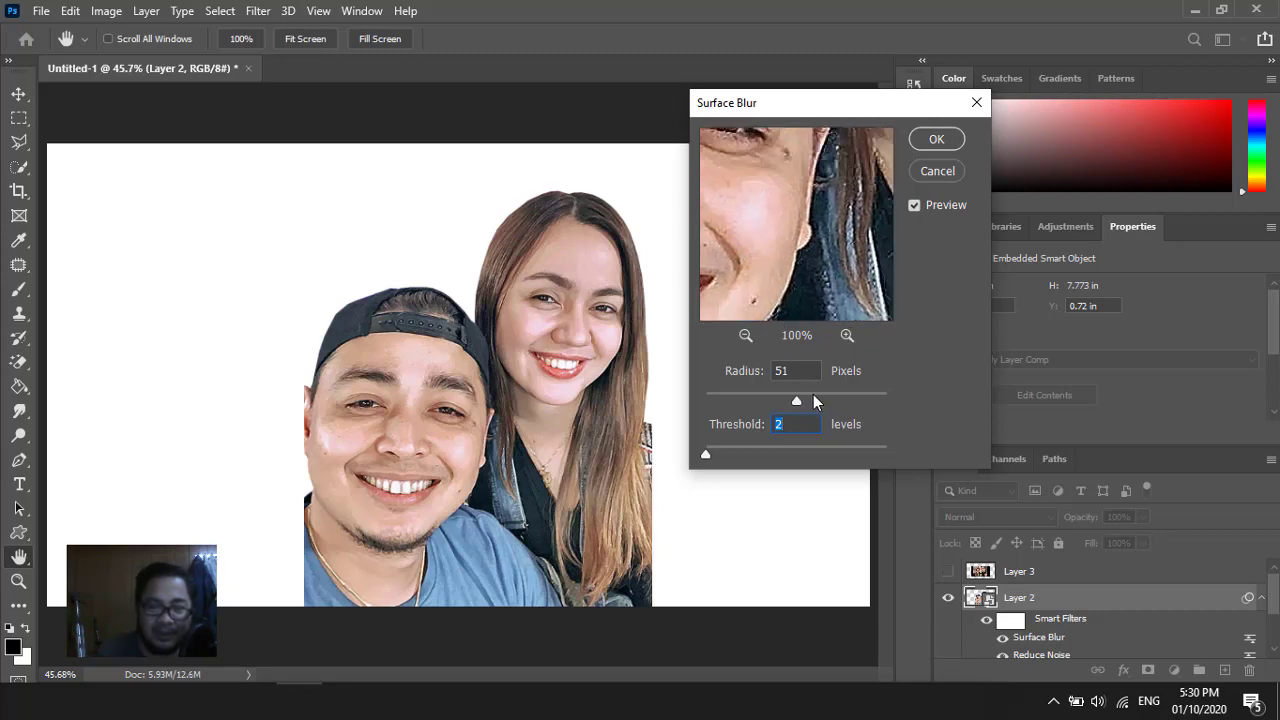
{"action": "left_click_drag", "start_coordinate": [809, 397], "coordinate": [807, 397]}
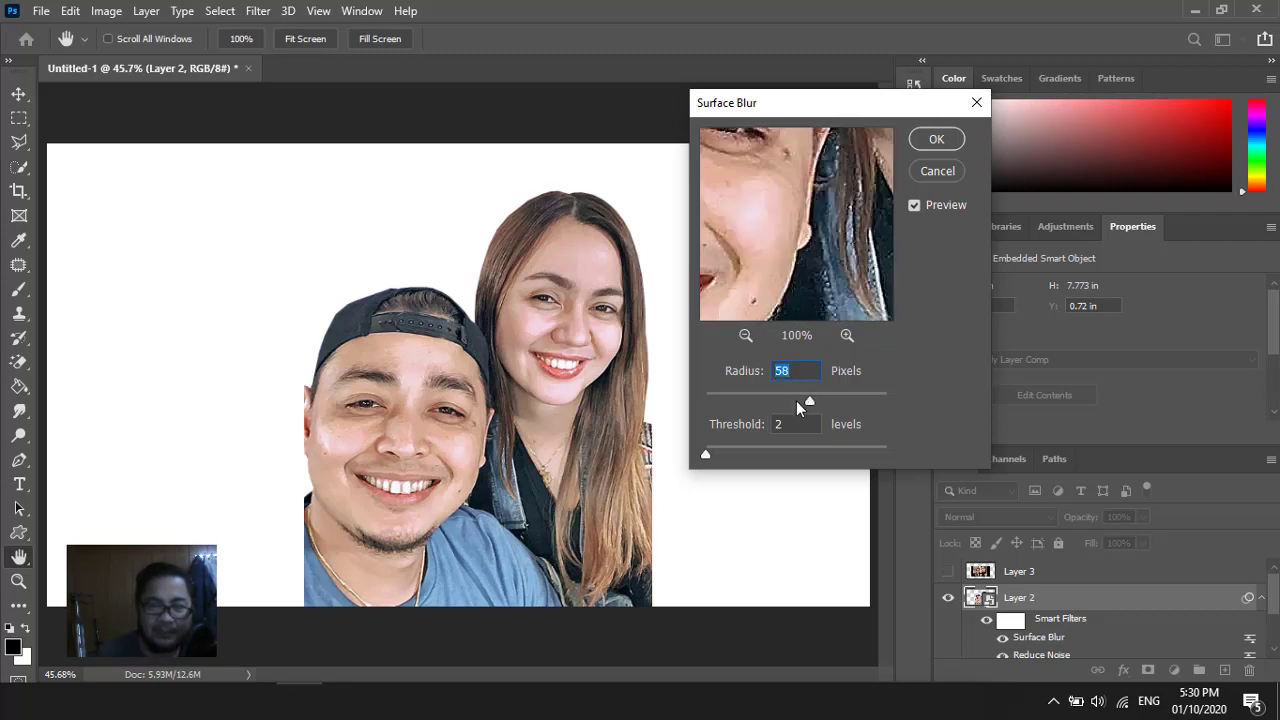
{"action": "left_click", "coordinate": [935, 140]}
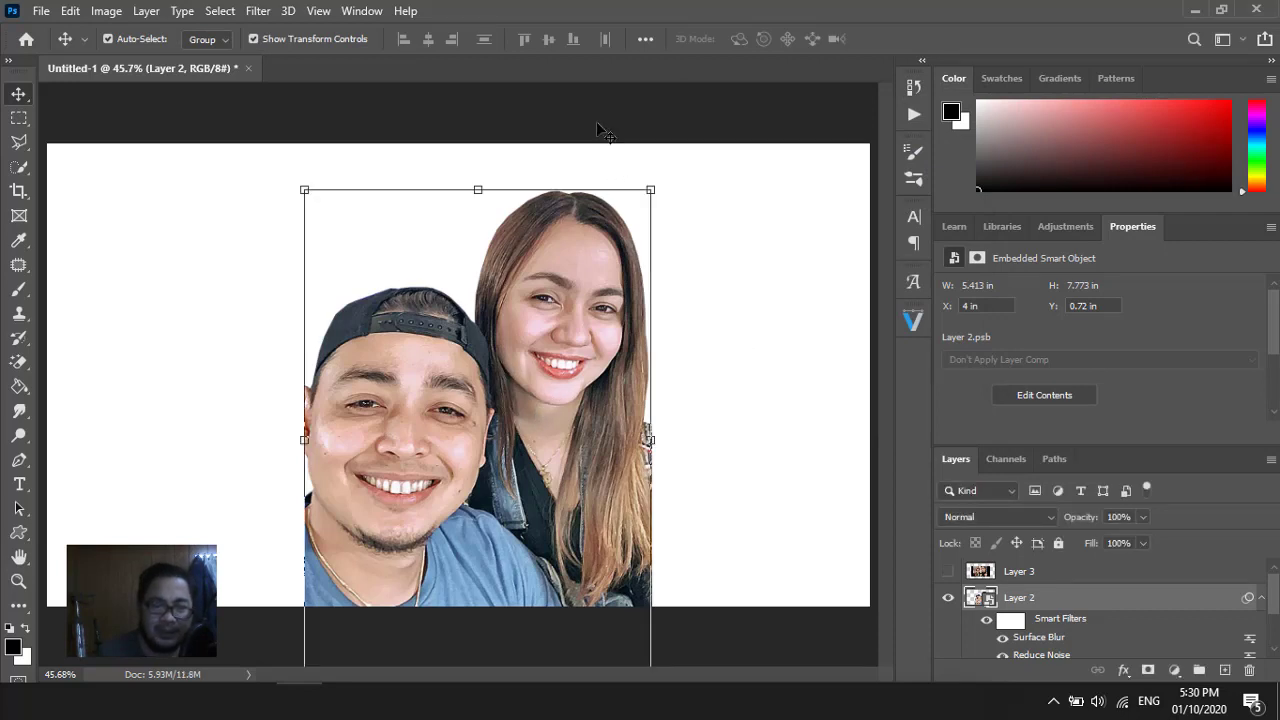
Open the Oil Paint filter and try Stylization, Cleanliness and Scale values, leaving Scale at 1.6
{"action": "left_click", "coordinate": [258, 12]}
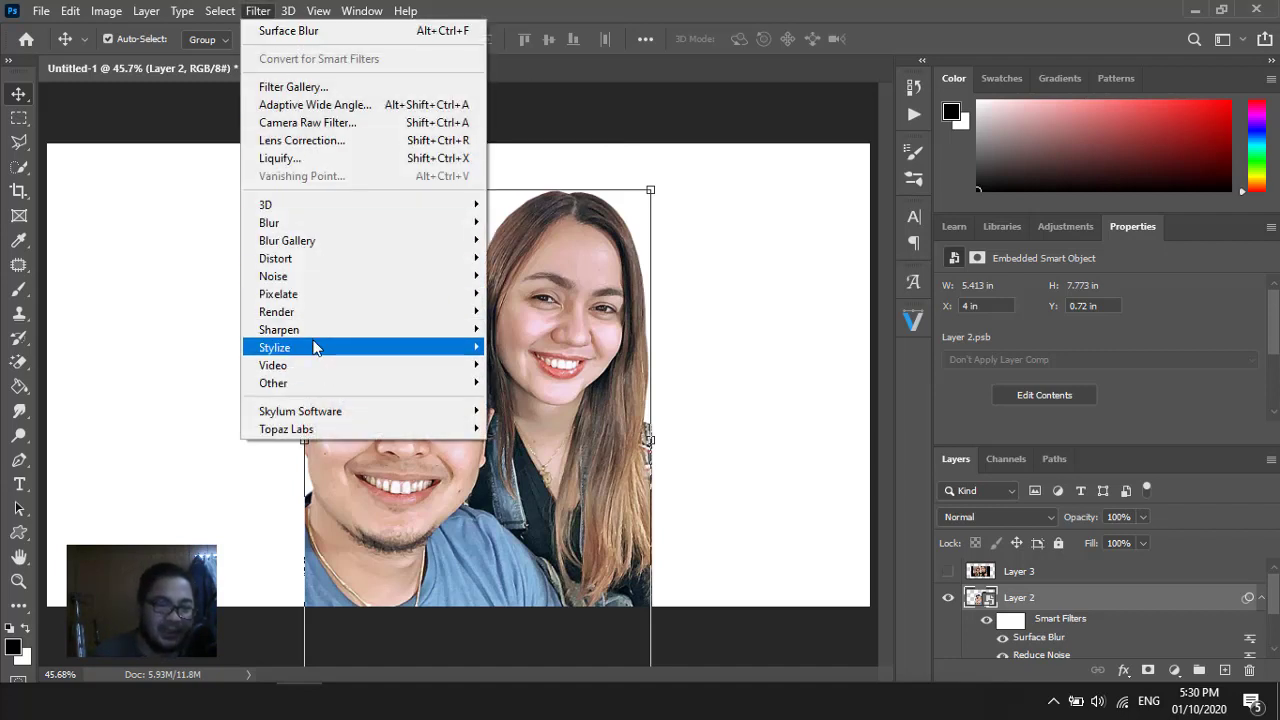
{"action": "mouse_move", "coordinate": [275, 347]}
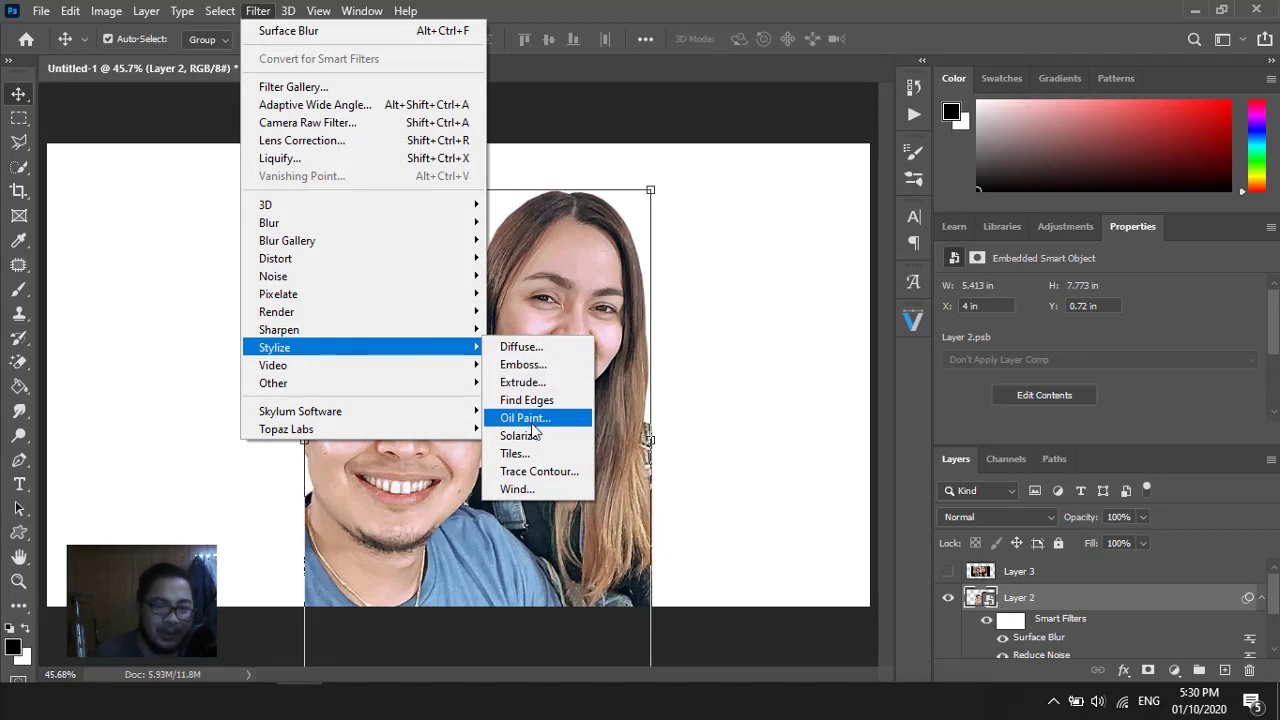
{"action": "left_click", "coordinate": [533, 424]}
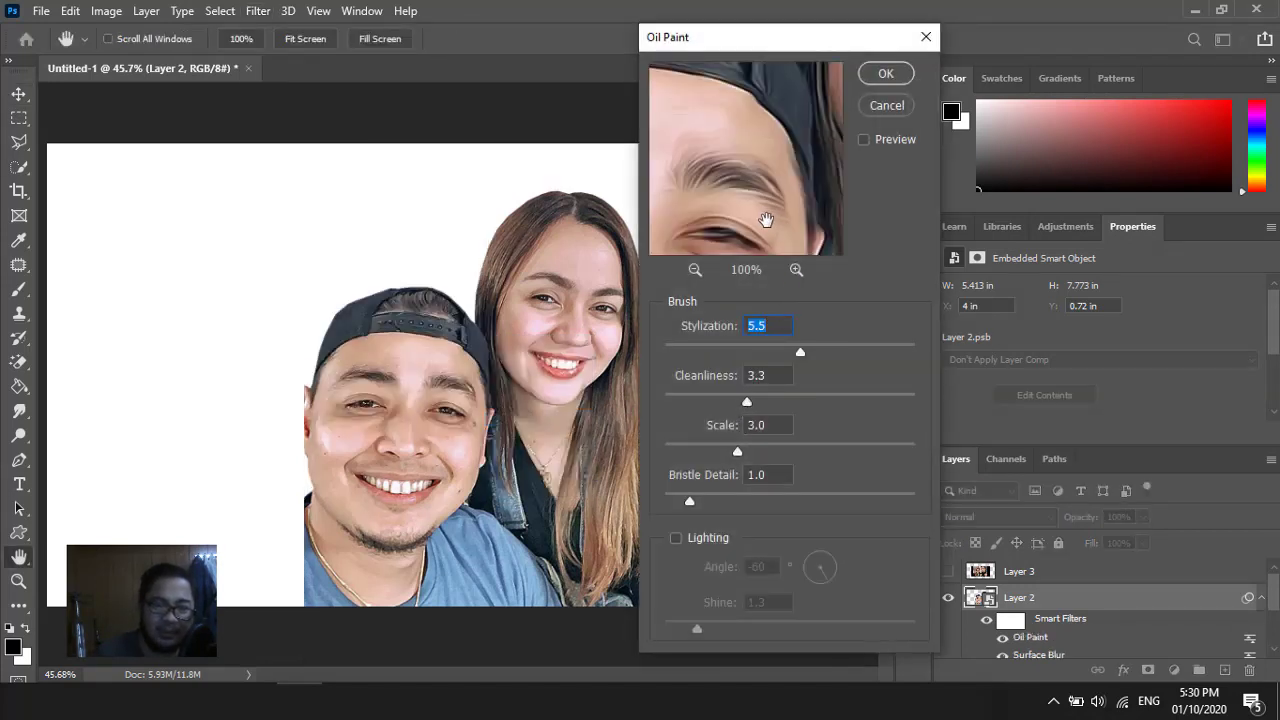
{"action": "mouse_move", "coordinate": [766, 220]}
{"action": "left_mouse_down"}
{"action": "mouse_move", "coordinate": [745, 163]}
{"action": "mouse_move", "coordinate": [774, 220]}
{"action": "left_mouse_up"}
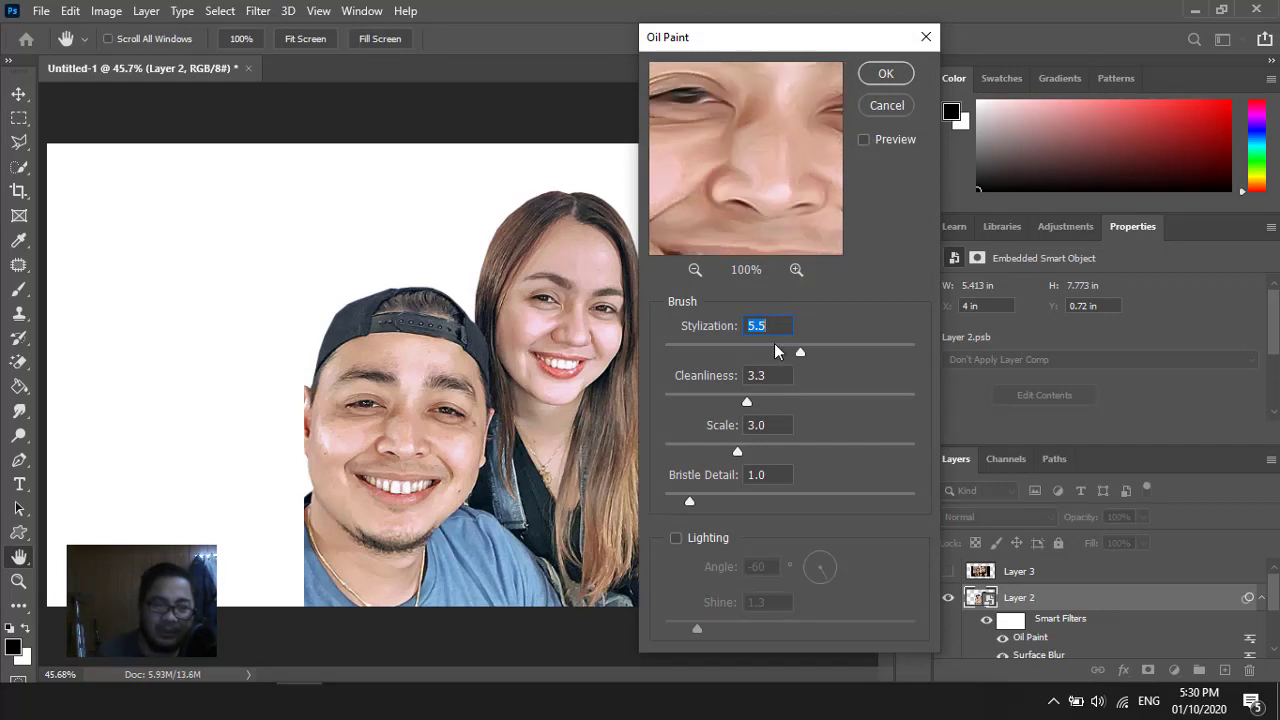
{"action": "left_click_drag", "start_coordinate": [748, 175], "coordinate": [789, 214]}
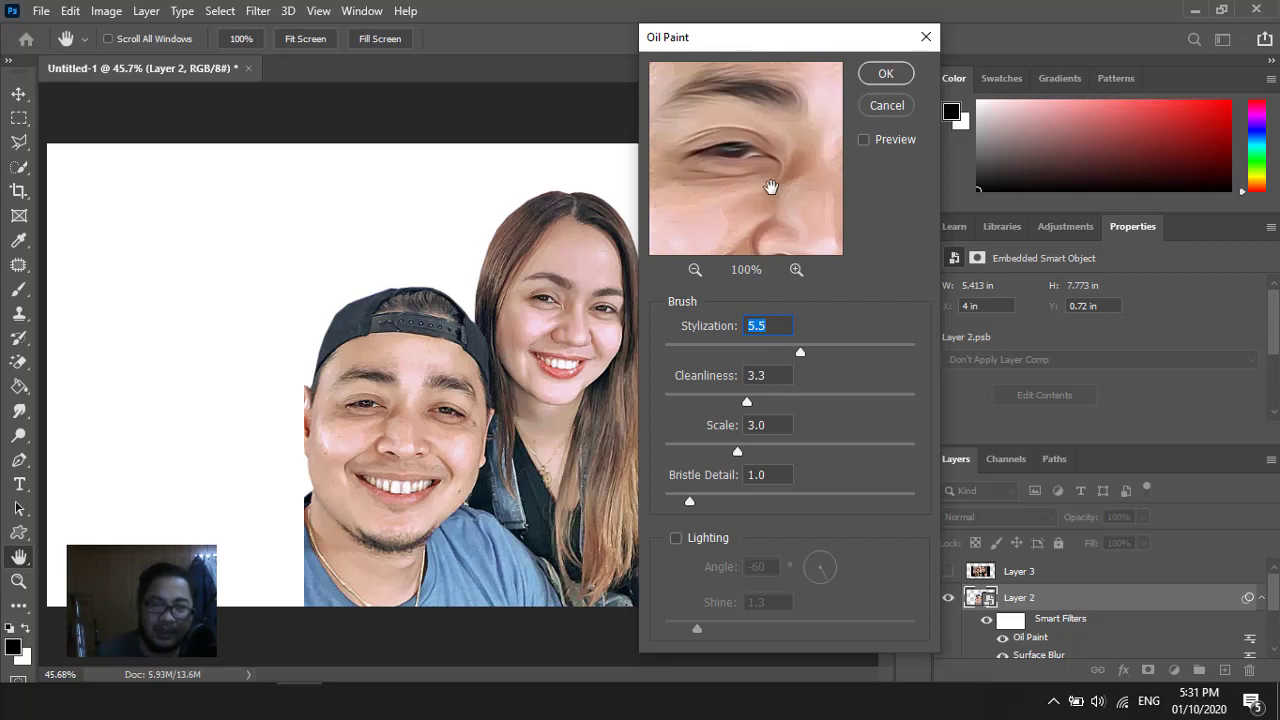
{"action": "left_click", "coordinate": [748, 344]}
{"action": "left_click", "coordinate": [708, 401]}
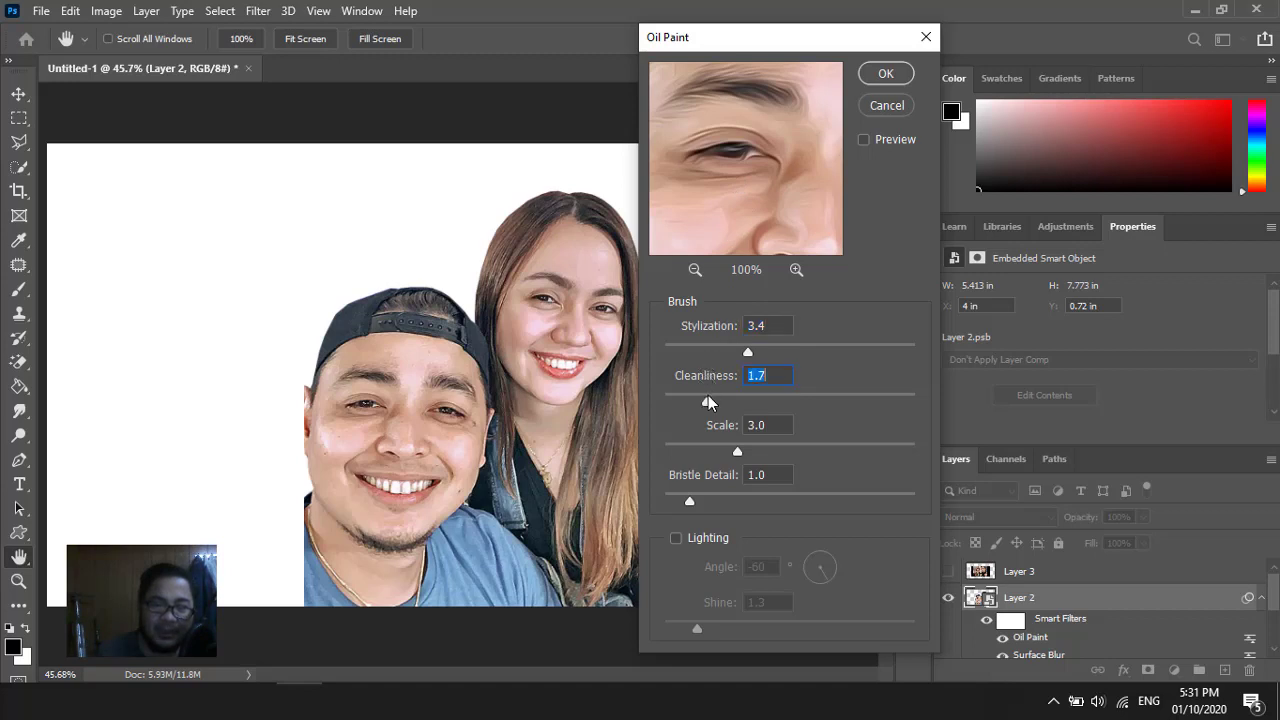
{"action": "left_click", "coordinate": [703, 449]}
{"action": "left_click", "coordinate": [841, 350]}
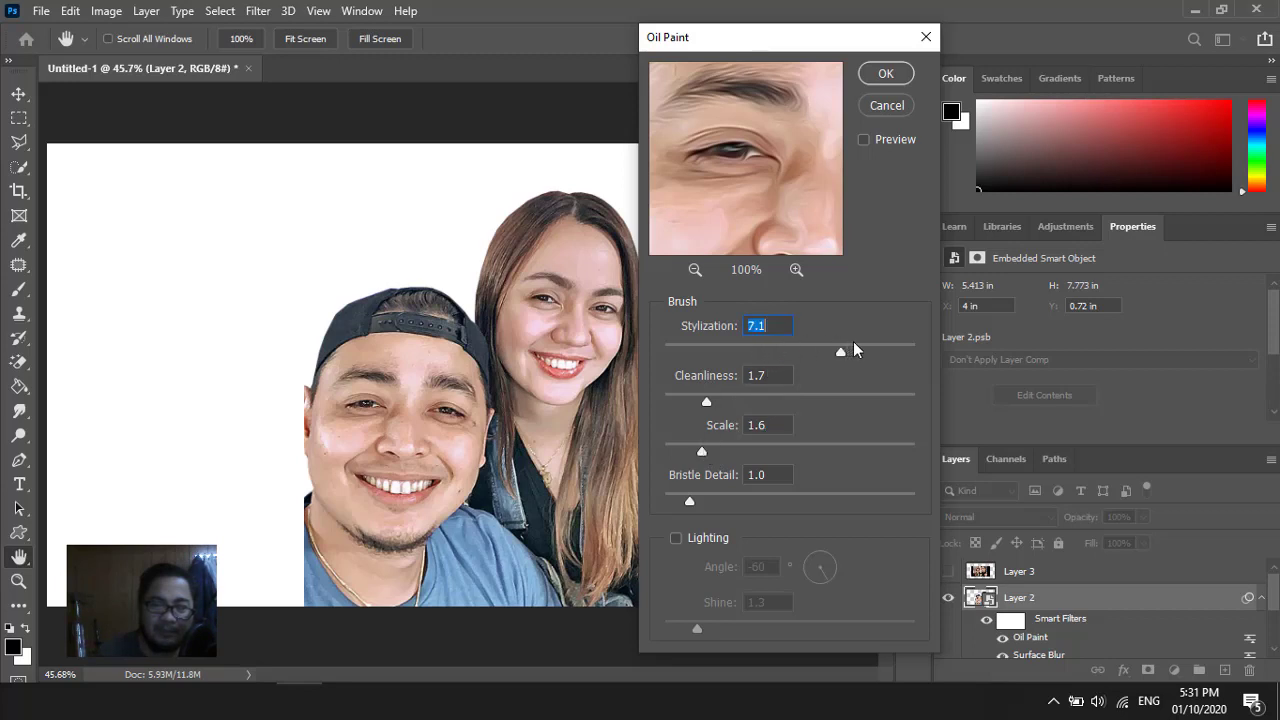
{"action": "left_click", "coordinate": [873, 352]}
{"action": "left_click_drag", "start_coordinate": [717, 353], "coordinate": [722, 354]}
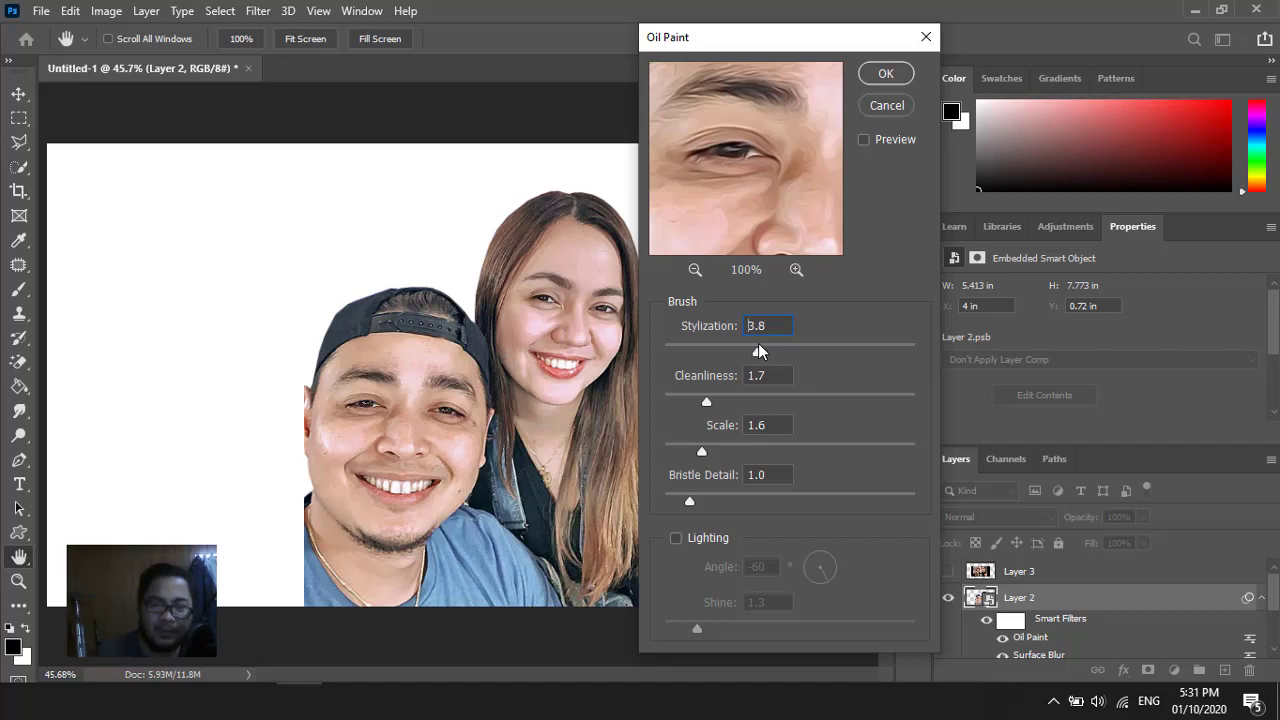
Settle Oil Paint at Stylization 5.0 and Cleanliness 3.5 and apply it
{"action": "left_click", "coordinate": [773, 325]}
{"action": "left_click_drag", "start_coordinate": [768, 354], "coordinate": [777, 353]}
{"action": "left_click", "coordinate": [790, 356]}
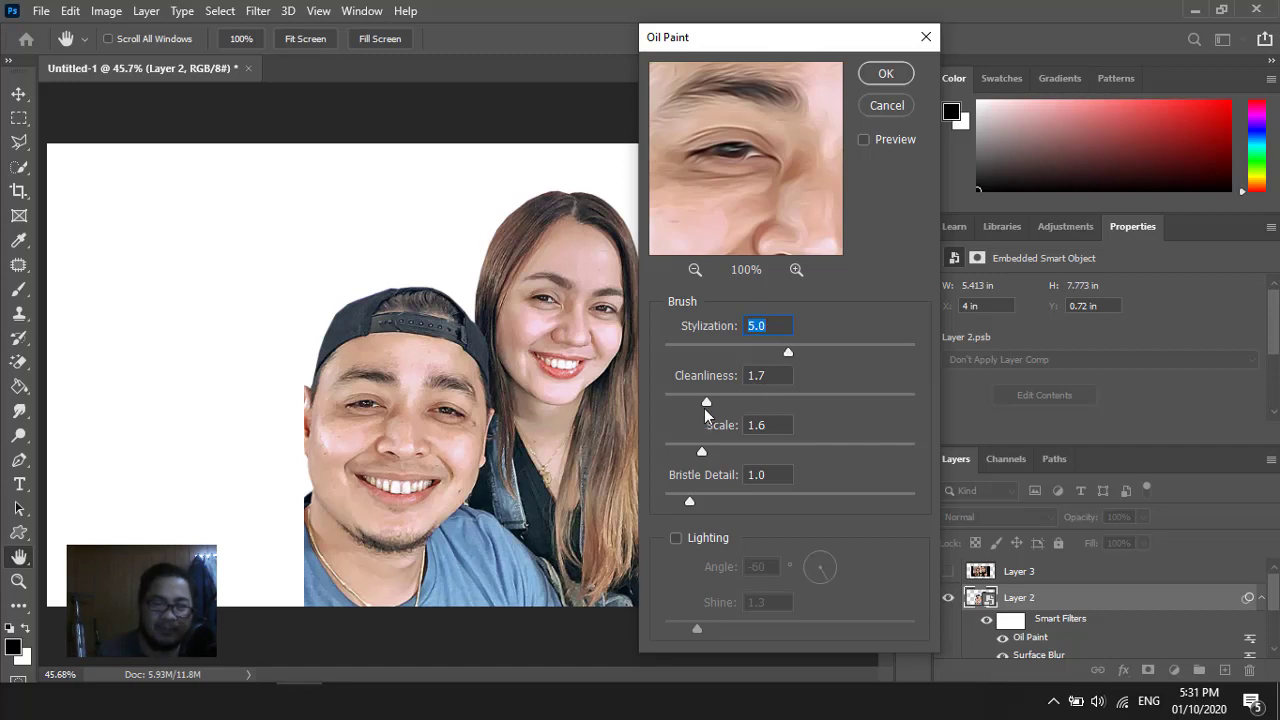
{"action": "left_click_drag", "start_coordinate": [706, 402], "coordinate": [748, 403]}
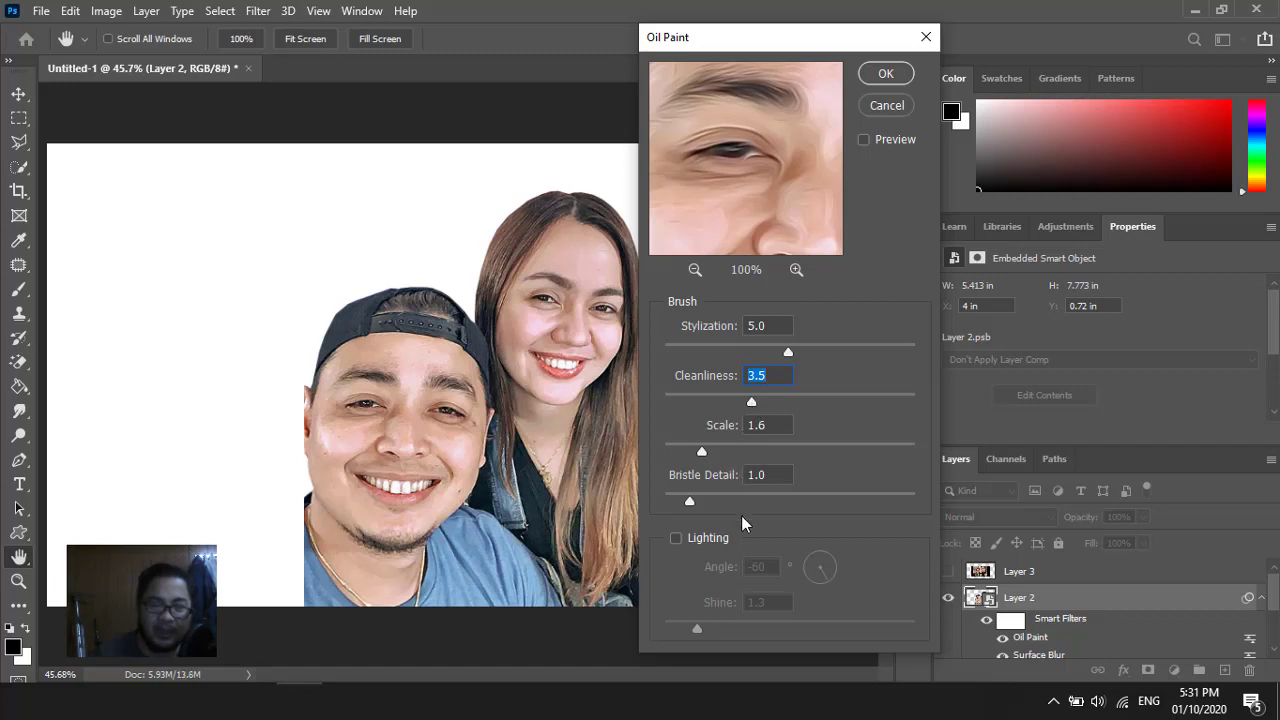
{"action": "left_click", "coordinate": [885, 76]}
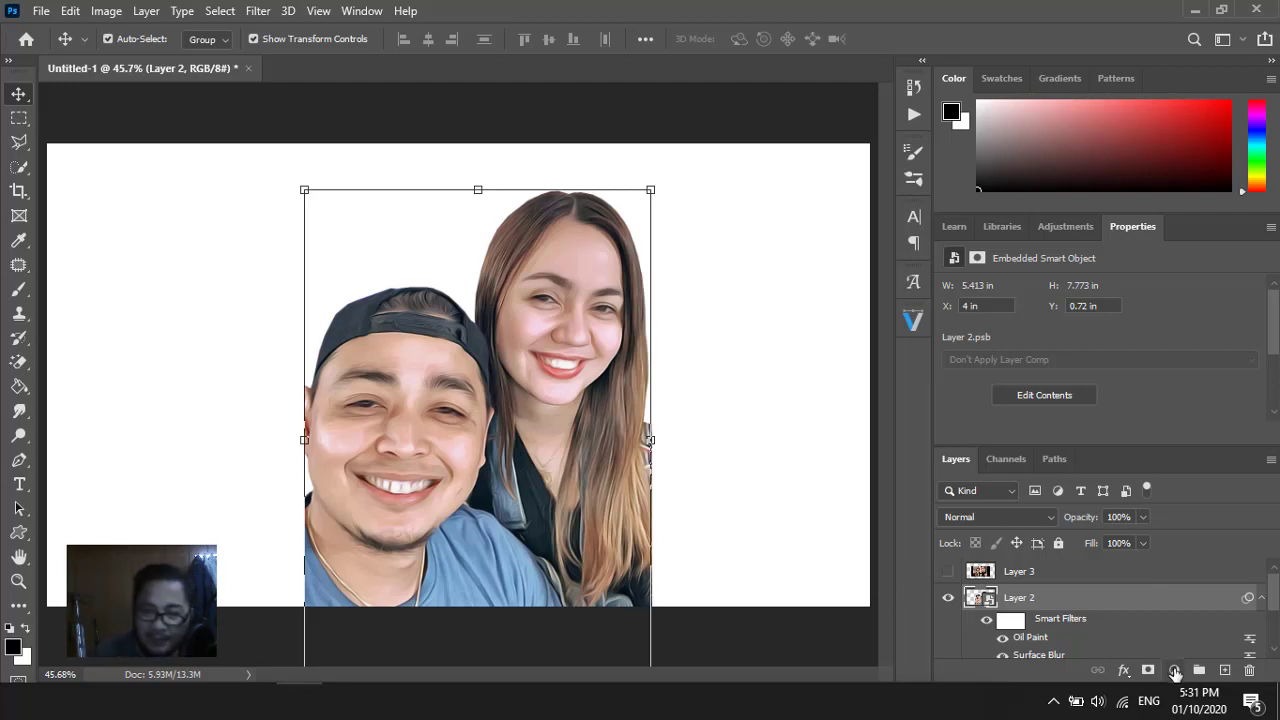
Add a Vibrance adjustment layer clipped to Layer 2 and set Vibrance to +92
{"action": "left_click", "coordinate": [1175, 671]}
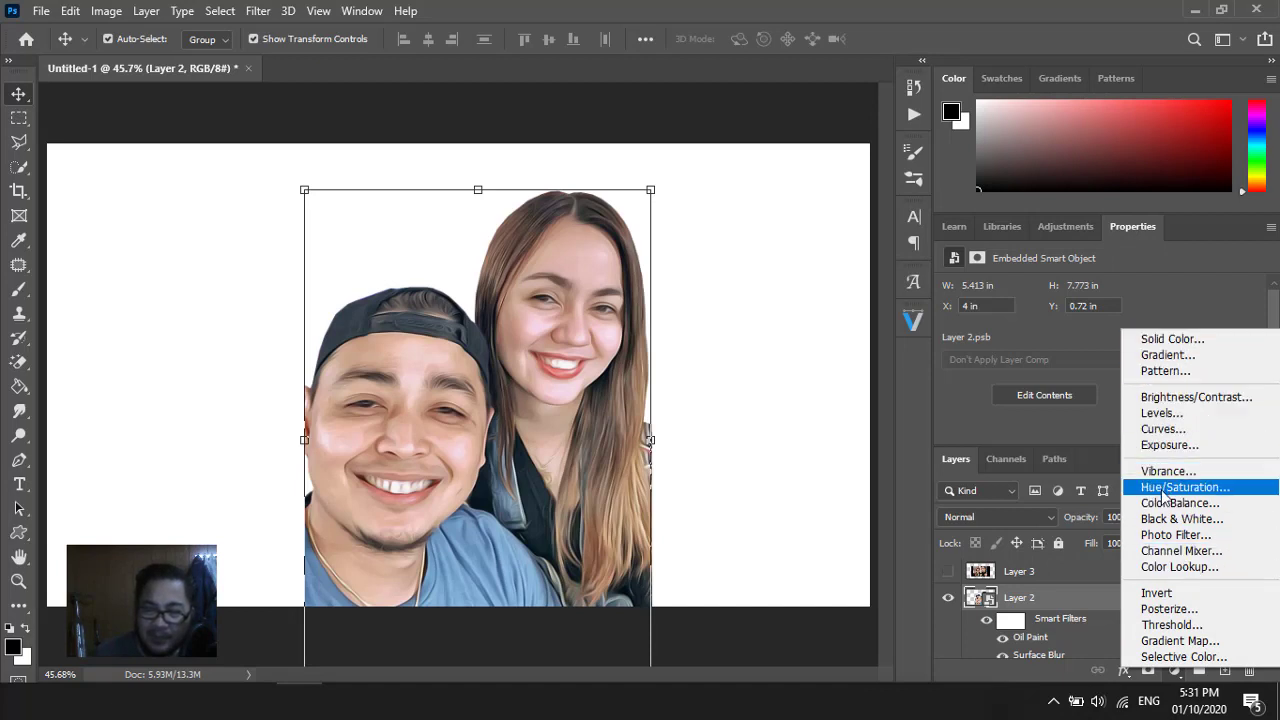
{"action": "left_click", "coordinate": [1150, 474]}
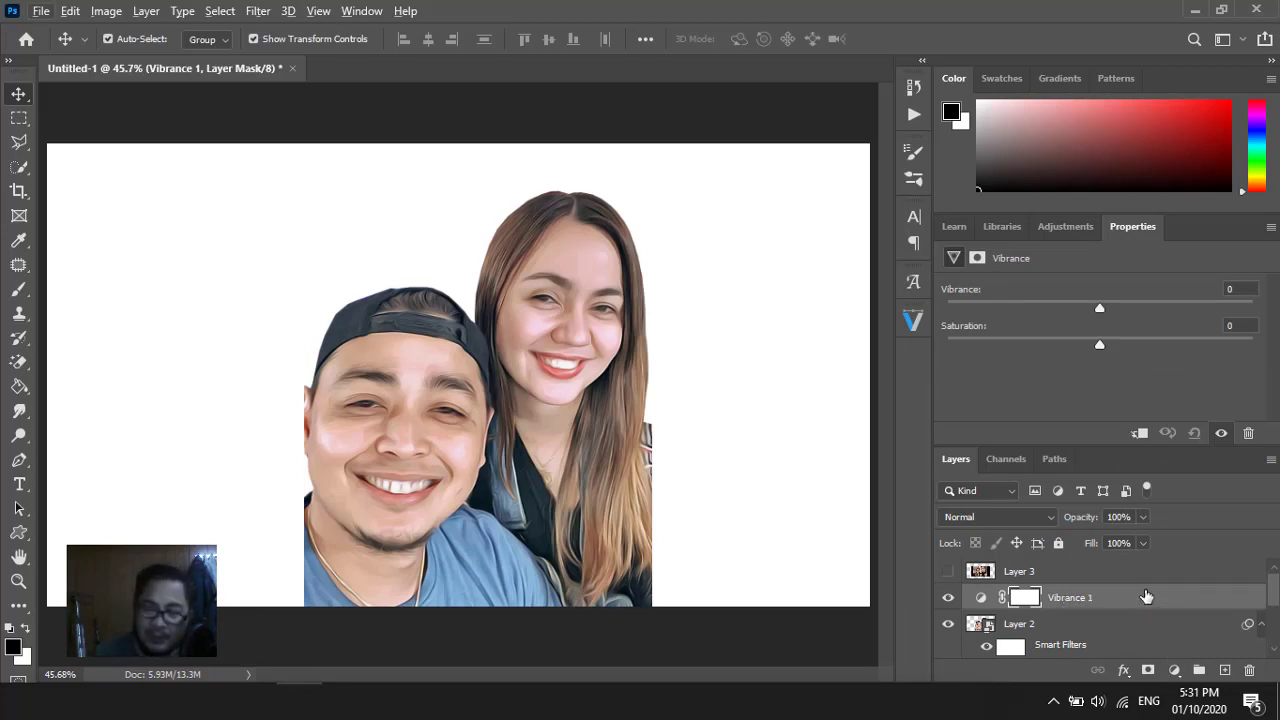
{"action": "left_click_drag", "start_coordinate": [1146, 596], "coordinate": [1150, 605]}
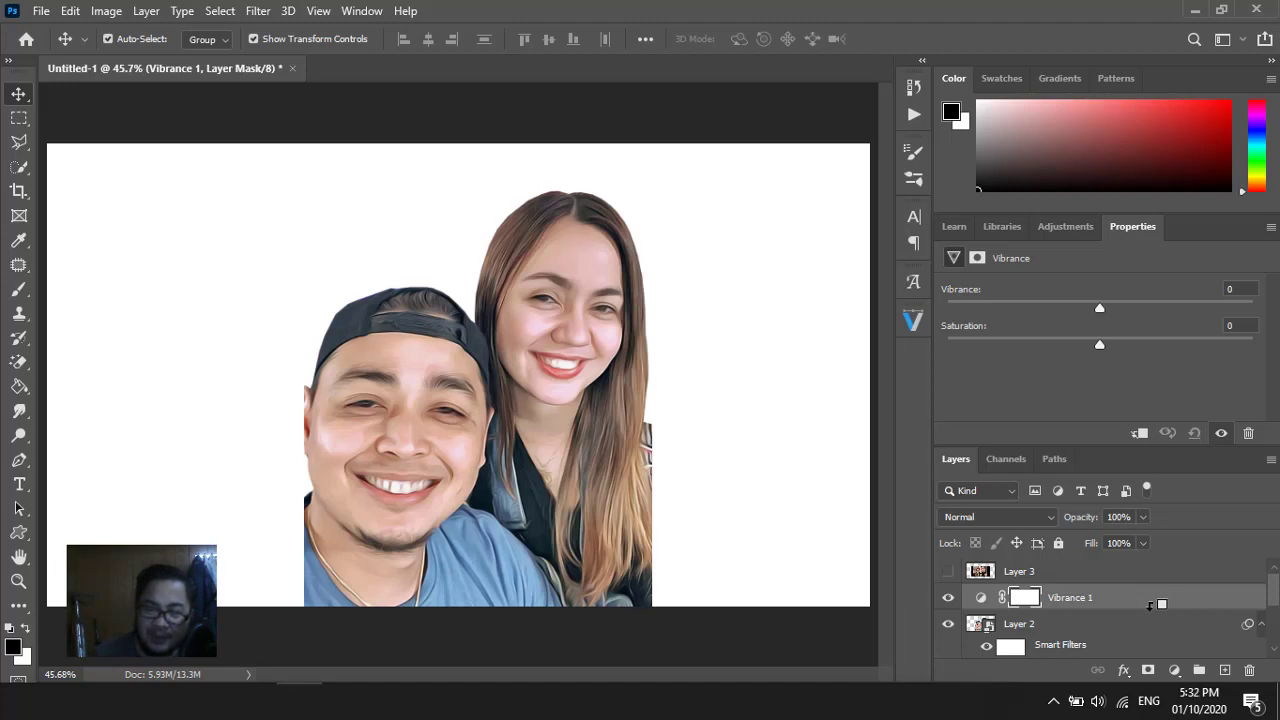
{"action": "left_click", "coordinate": [1150, 604], "text": "alt"}
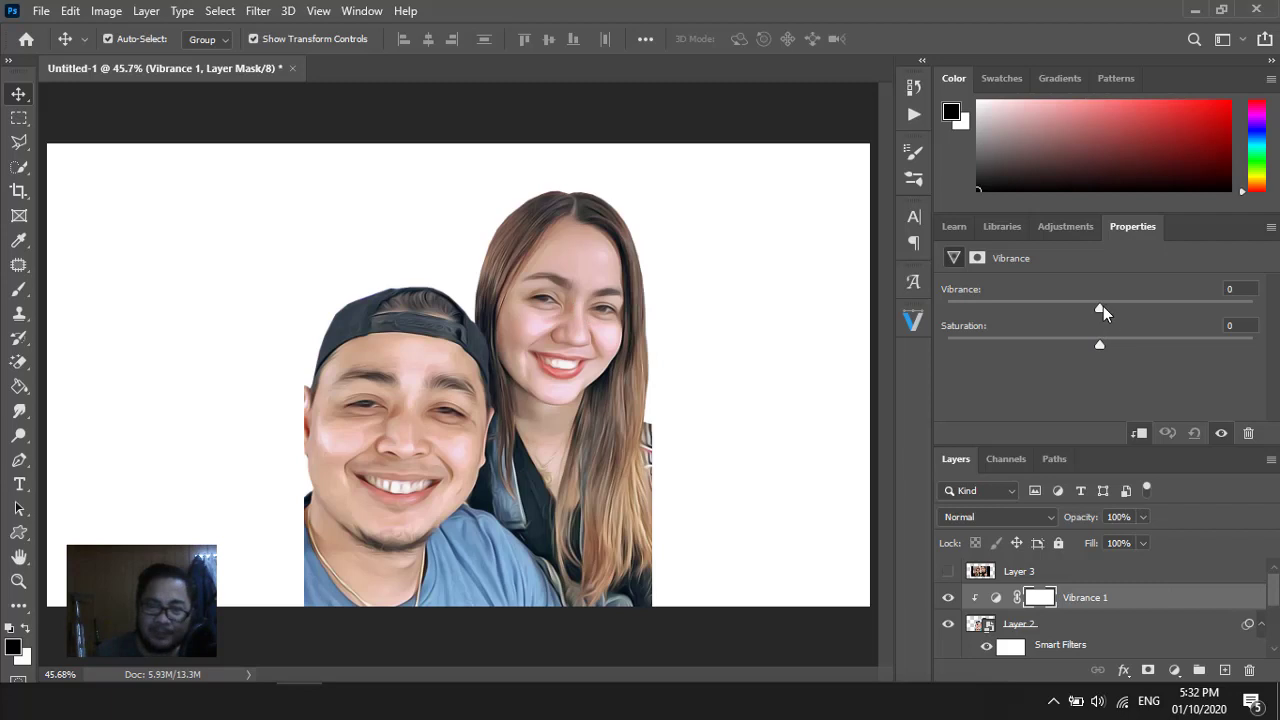
{"action": "left_click_drag", "start_coordinate": [1100, 307], "coordinate": [1276, 310]}
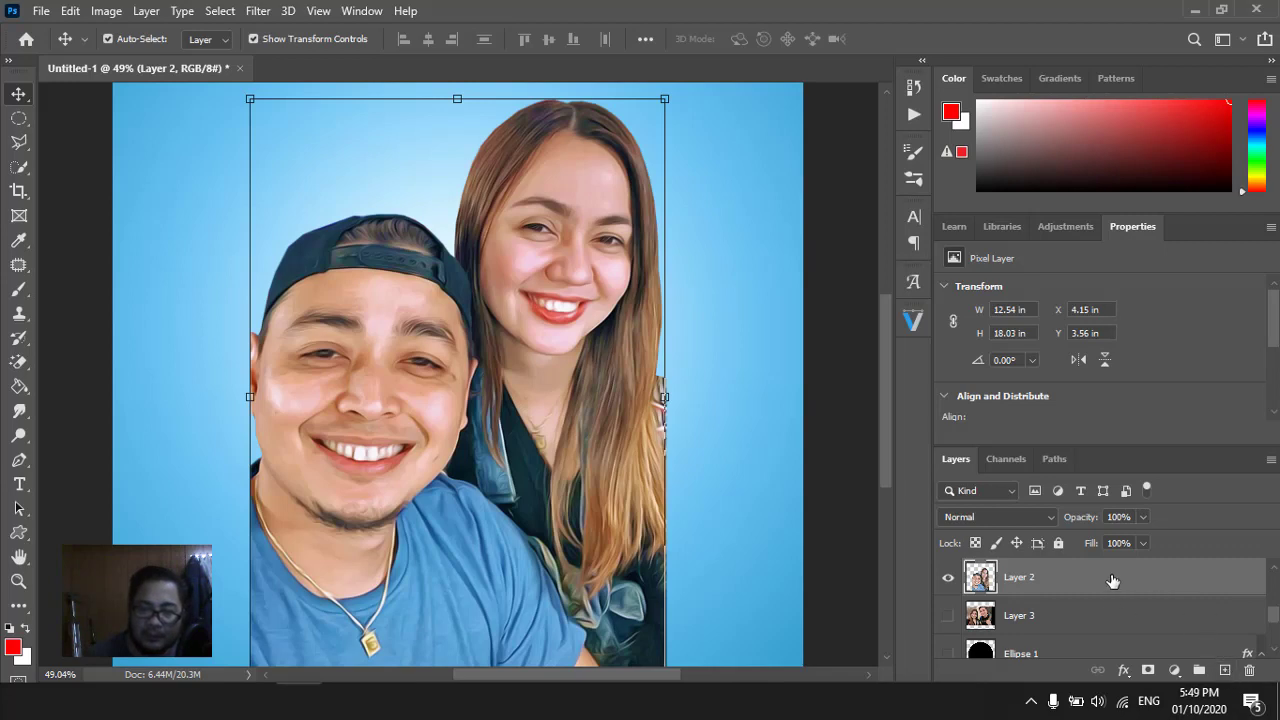
Add empty Layer 4, draw a large circular selection around both faces, and open Stroke
{"action": "left_click", "coordinate": [1228, 670]}
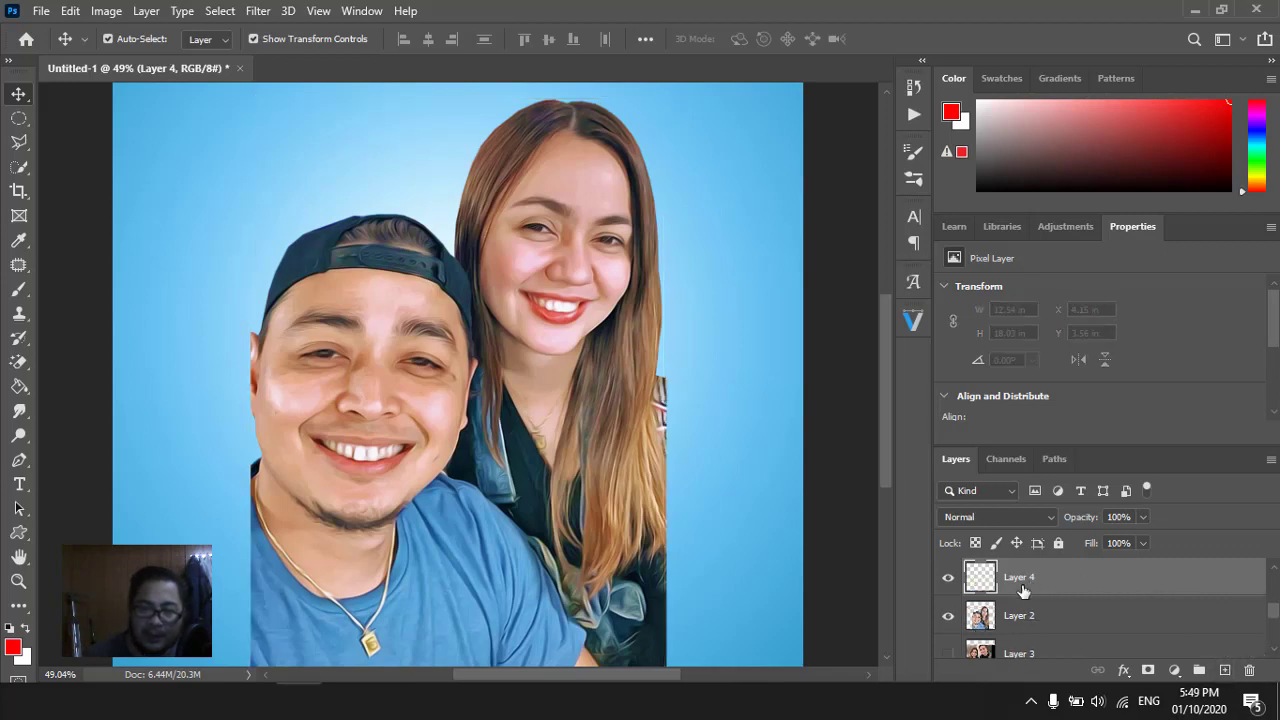
{"action": "left_click", "coordinate": [23, 123]}
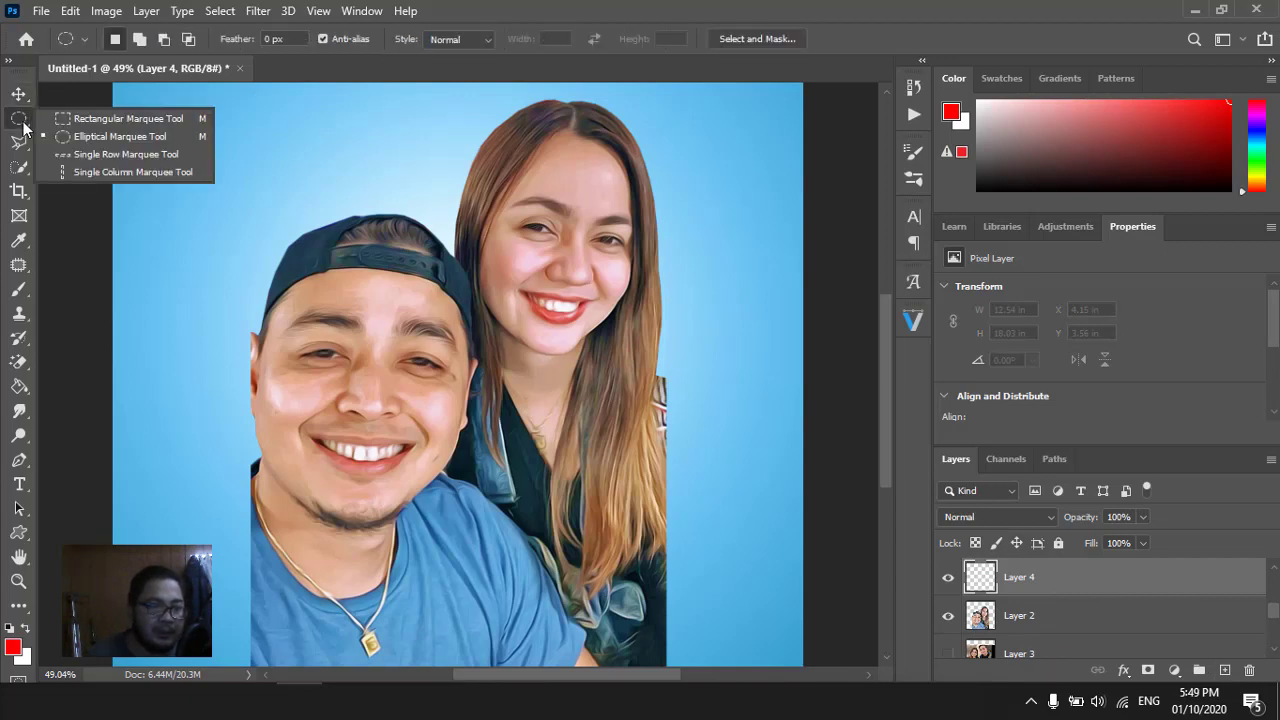
{"action": "left_click", "coordinate": [88, 135]}
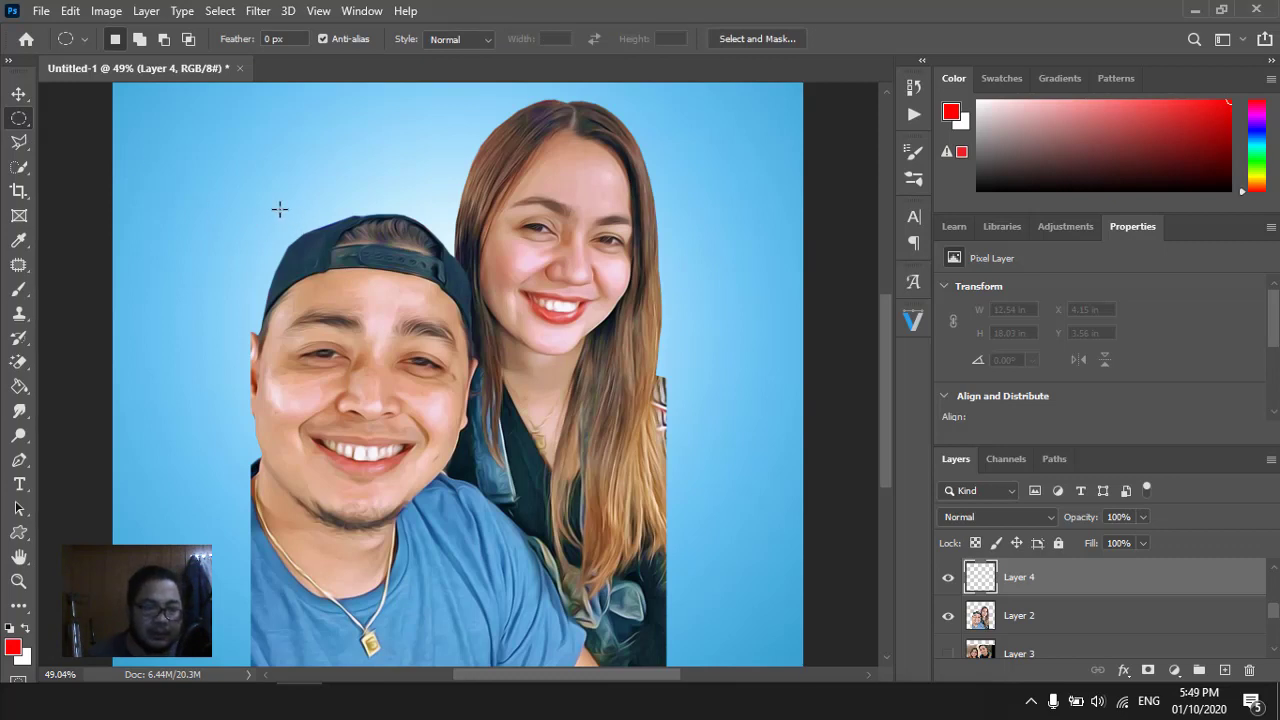
{"action": "left_click_drag", "start_coordinate": [268, 192], "coordinate": [533, 409]}
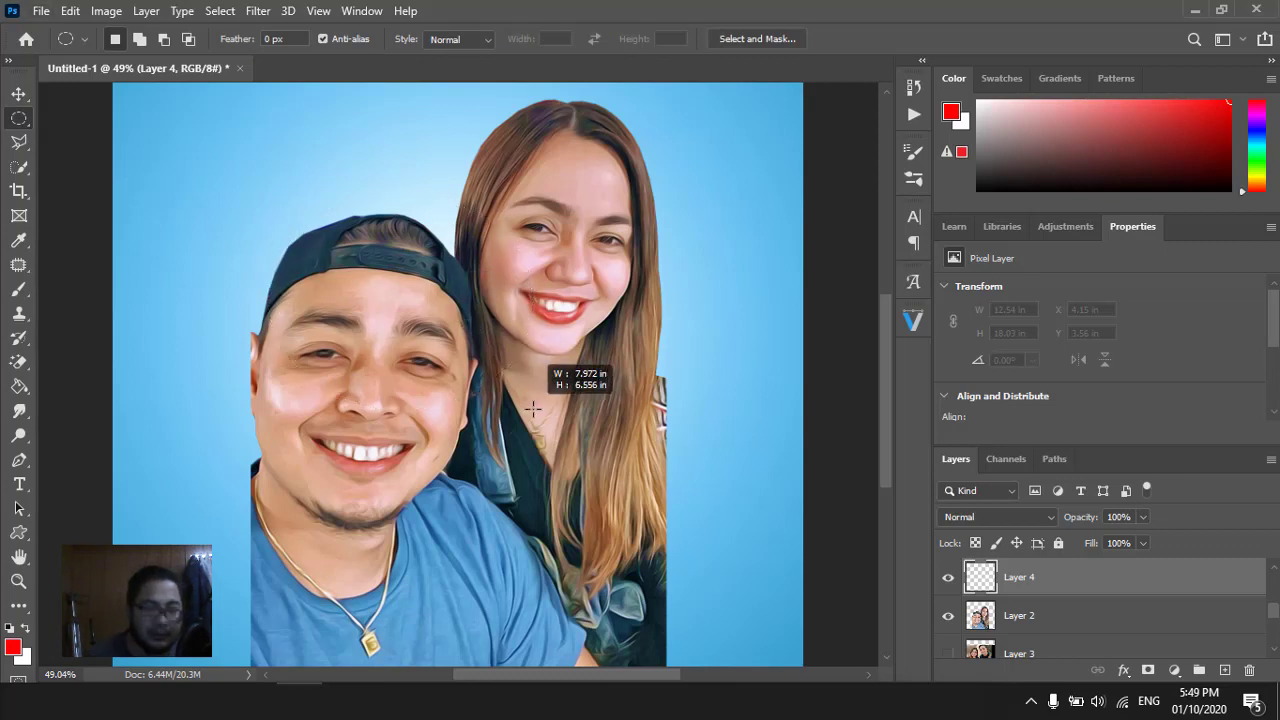
{"action": "mouse_move", "coordinate": [265, 188]}
{"action": "left_mouse_down"}
{"action": "mouse_move", "coordinate": [338, 268]}
{"action": "mouse_move", "coordinate": [773, 625]}
{"action": "left_mouse_up"}
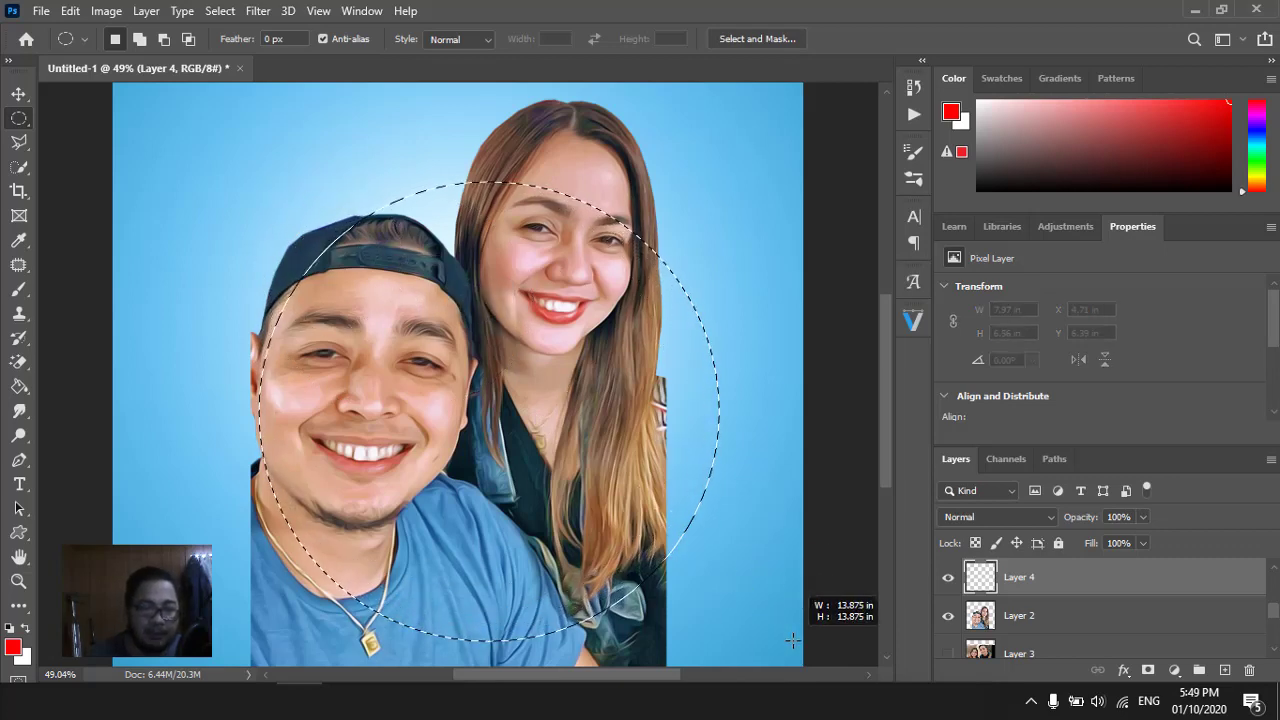
{"action": "left_click_drag", "start_coordinate": [773, 625], "coordinate": [776, 628]}
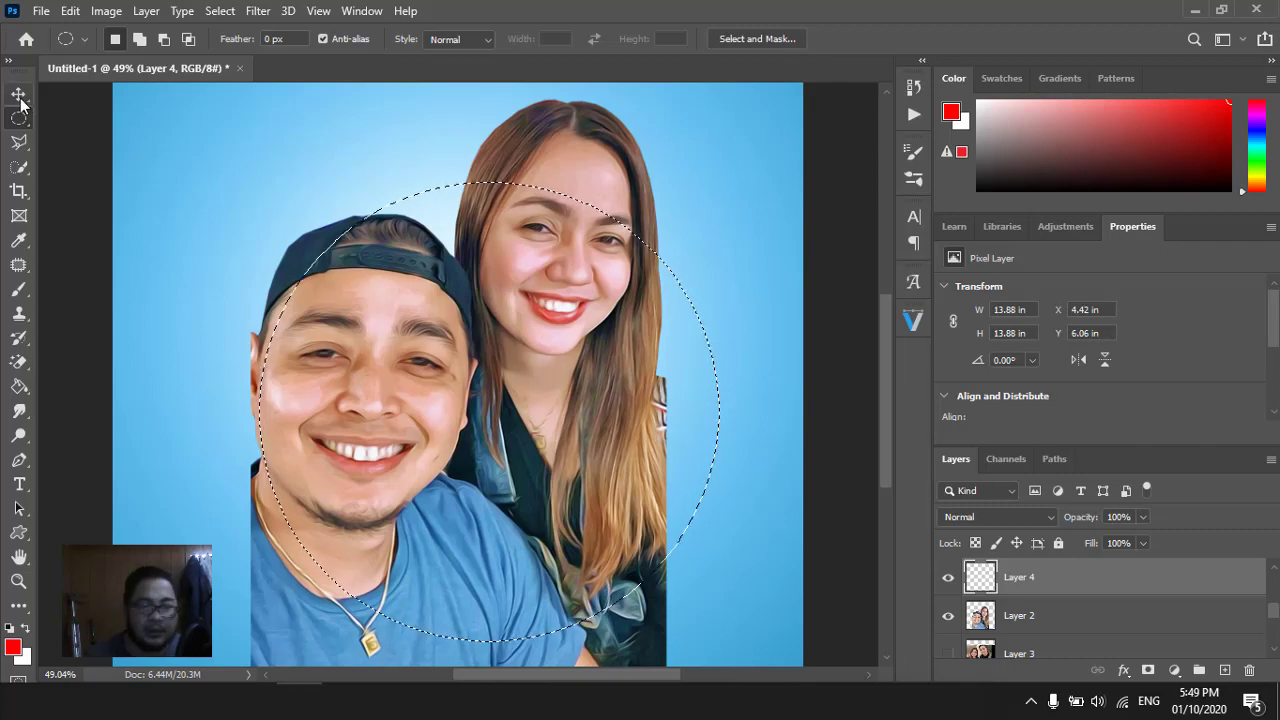
{"action": "right_click", "coordinate": [385, 238]}
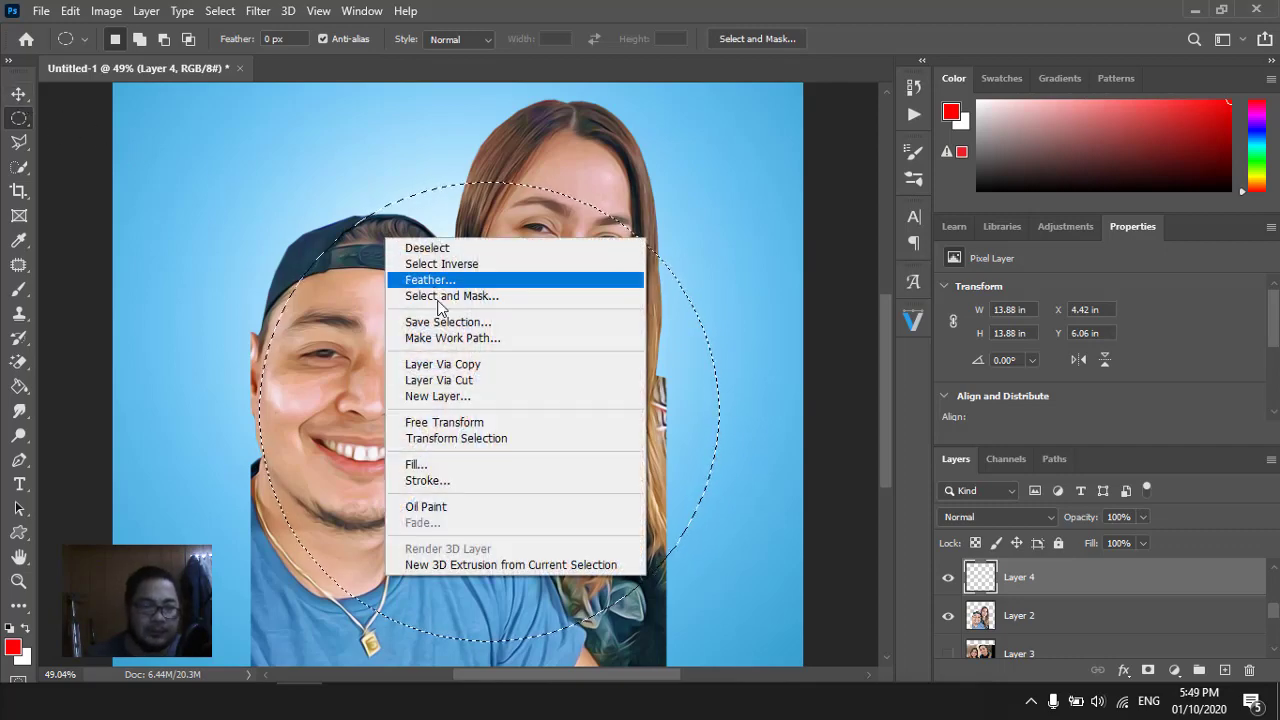
{"action": "left_click", "coordinate": [456, 481]}
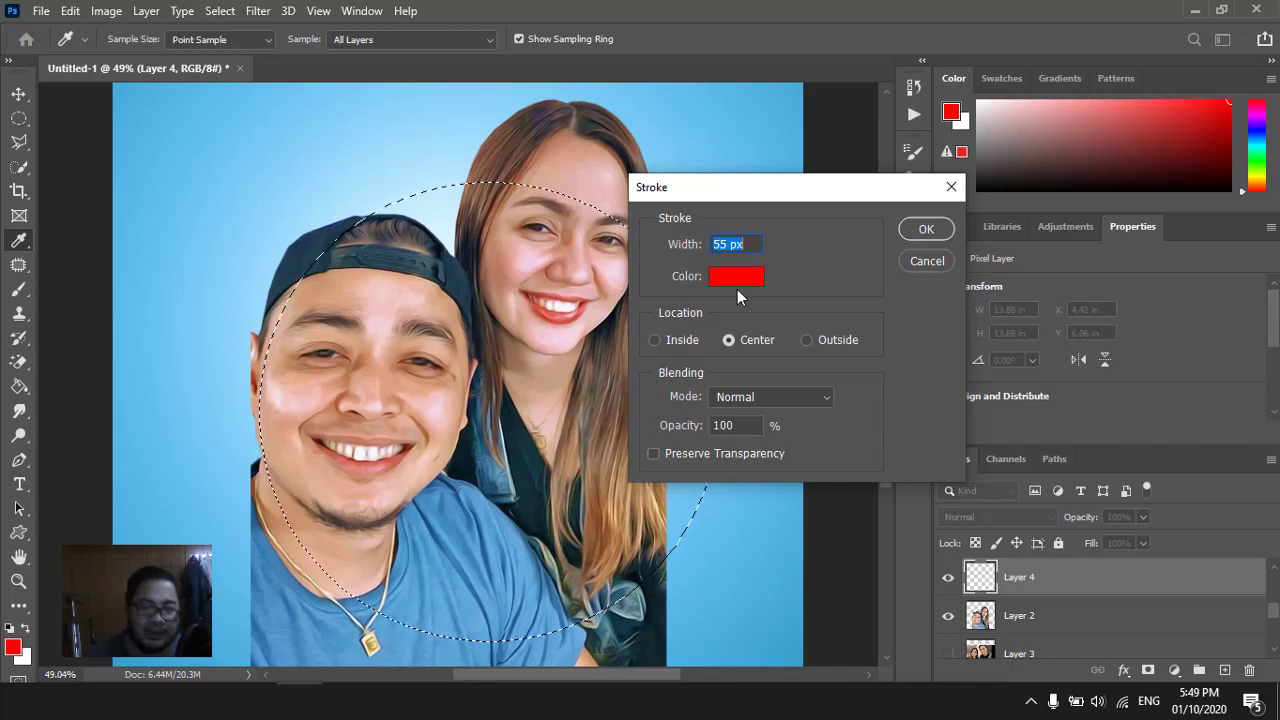
Stroke the circle 55 px red, centered, deselect, and move the ring up and slightly left
{"action": "left_click", "coordinate": [917, 230]}
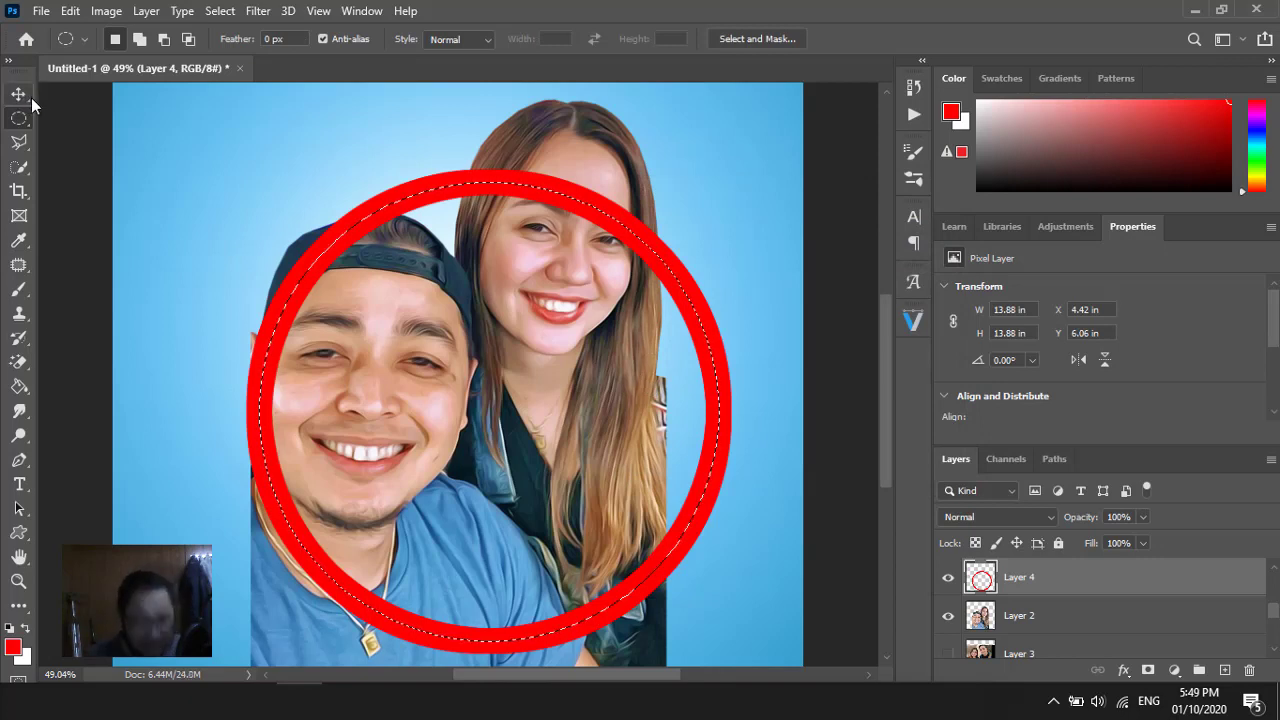
{"action": "key", "text": "ctrl+d"}
{"action": "left_click", "coordinate": [18, 94]}
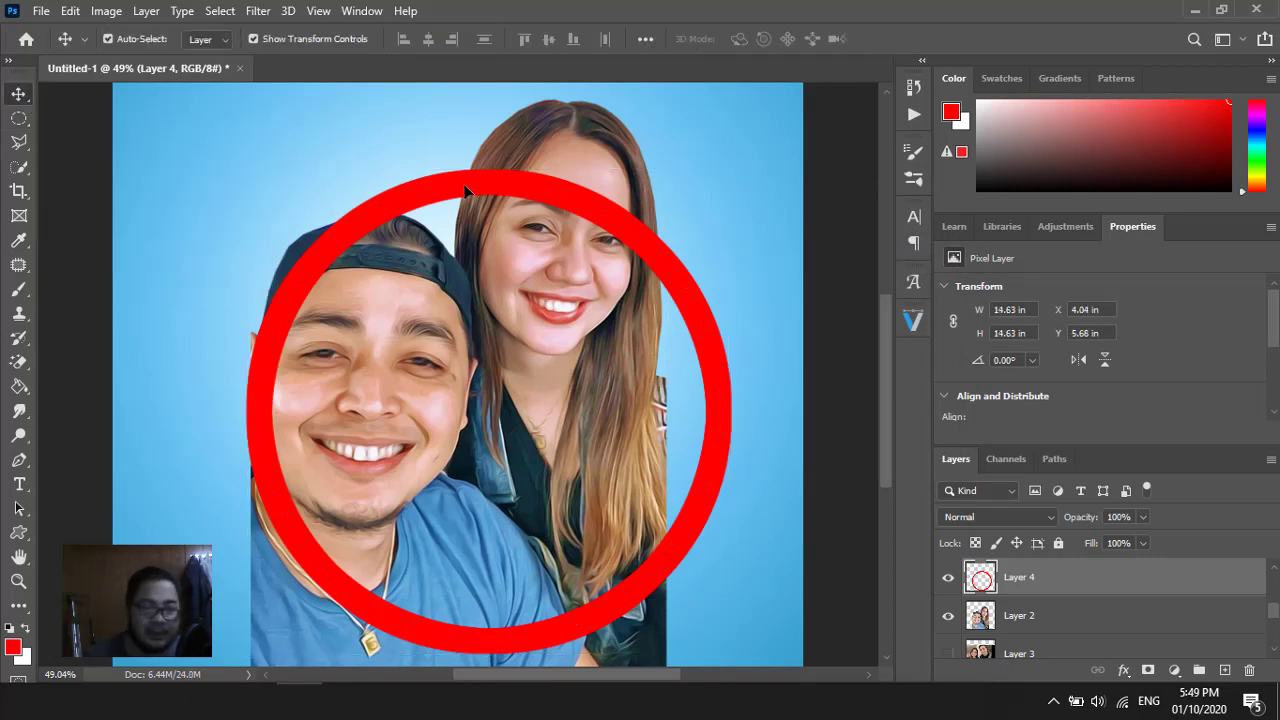
{"action": "left_click_drag", "start_coordinate": [464, 184], "coordinate": [430, 103]}
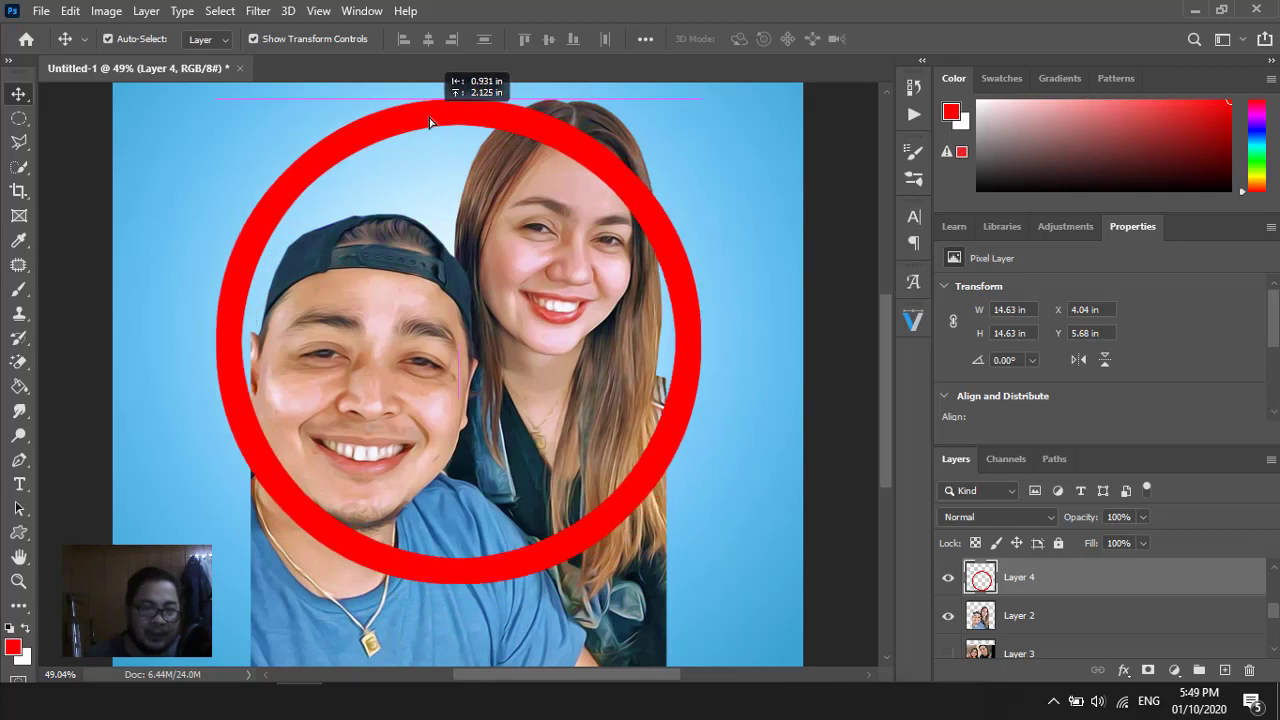
{"action": "scroll", "coordinate": [491, 236], "scroll_direction": "up", "scroll_amount": 2}
Scale Layer 2's couple photo to about 97% and reposition it inside the red ring
{"action": "left_click", "coordinate": [591, 288]}
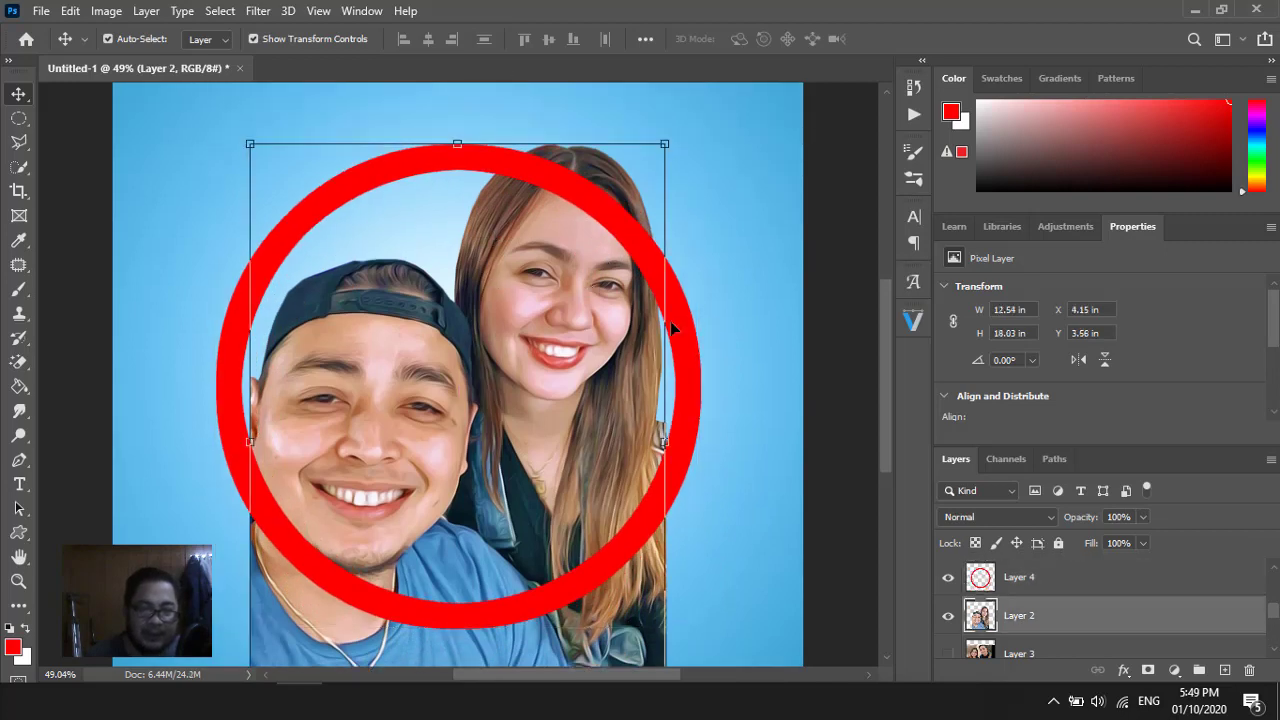
{"action": "left_click_drag", "start_coordinate": [585, 330], "coordinate": [578, 354]}
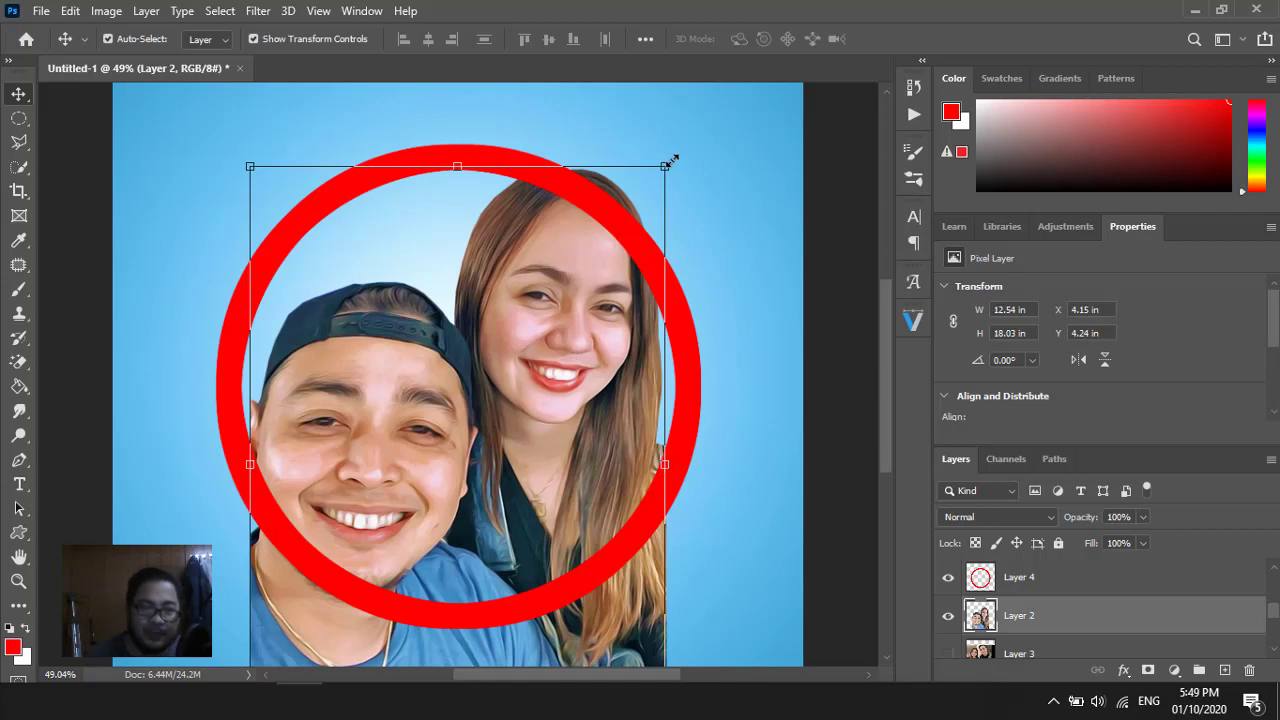
{"action": "left_click_drag", "start_coordinate": [668, 163], "coordinate": [622, 228]}
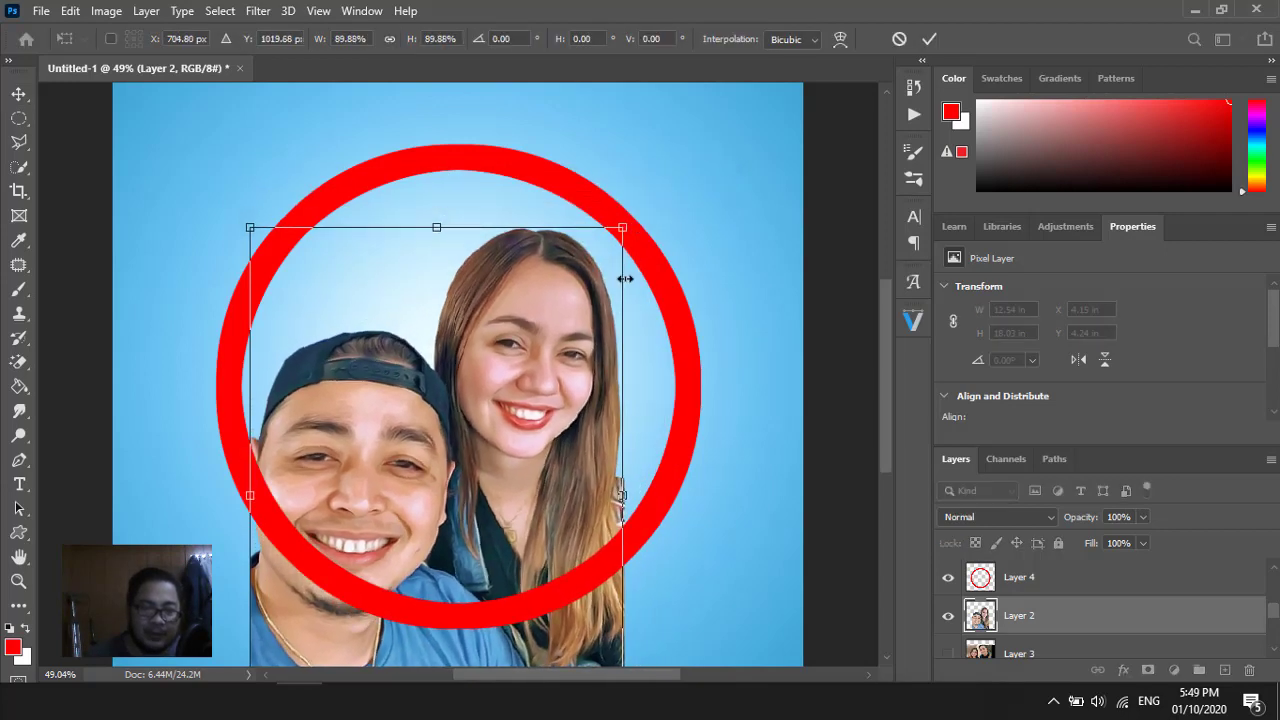
{"action": "mouse_move", "coordinate": [569, 352]}
{"action": "left_mouse_down"}
{"action": "mouse_move", "coordinate": [578, 294]}
{"action": "mouse_move", "coordinate": [590, 297]}
{"action": "left_mouse_up"}
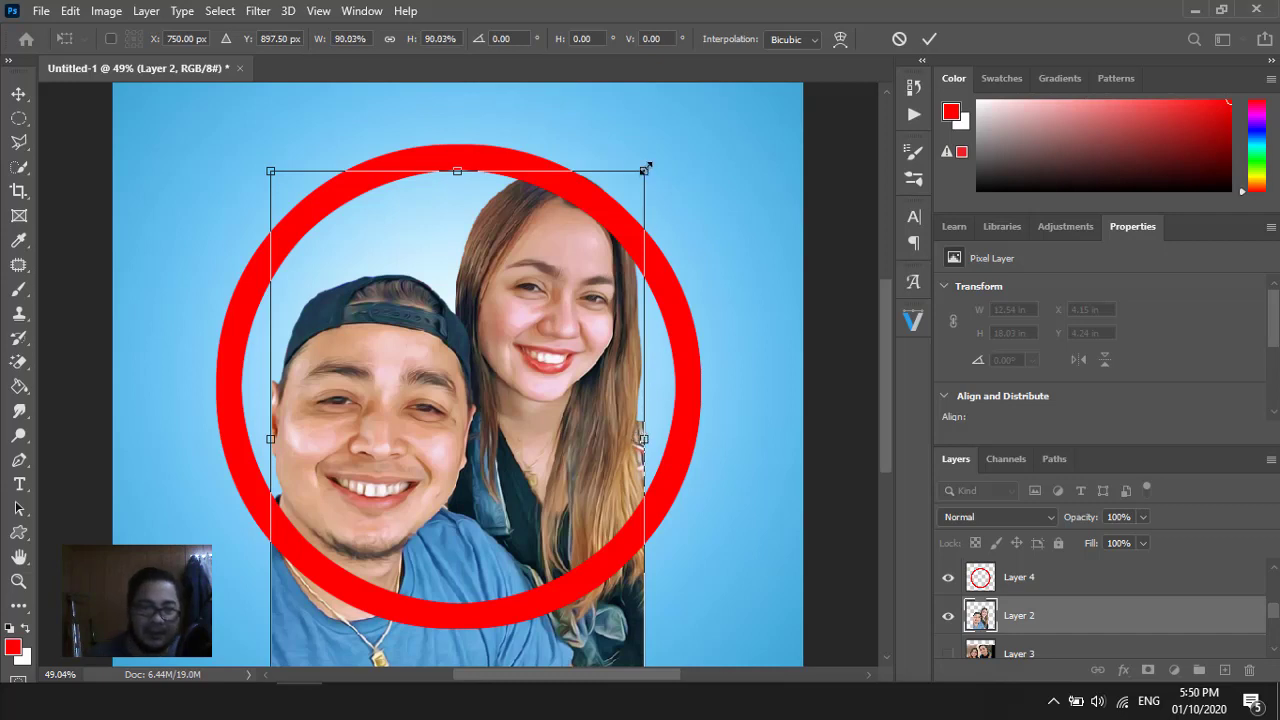
{"action": "left_click_drag", "start_coordinate": [648, 166], "coordinate": [677, 132]}
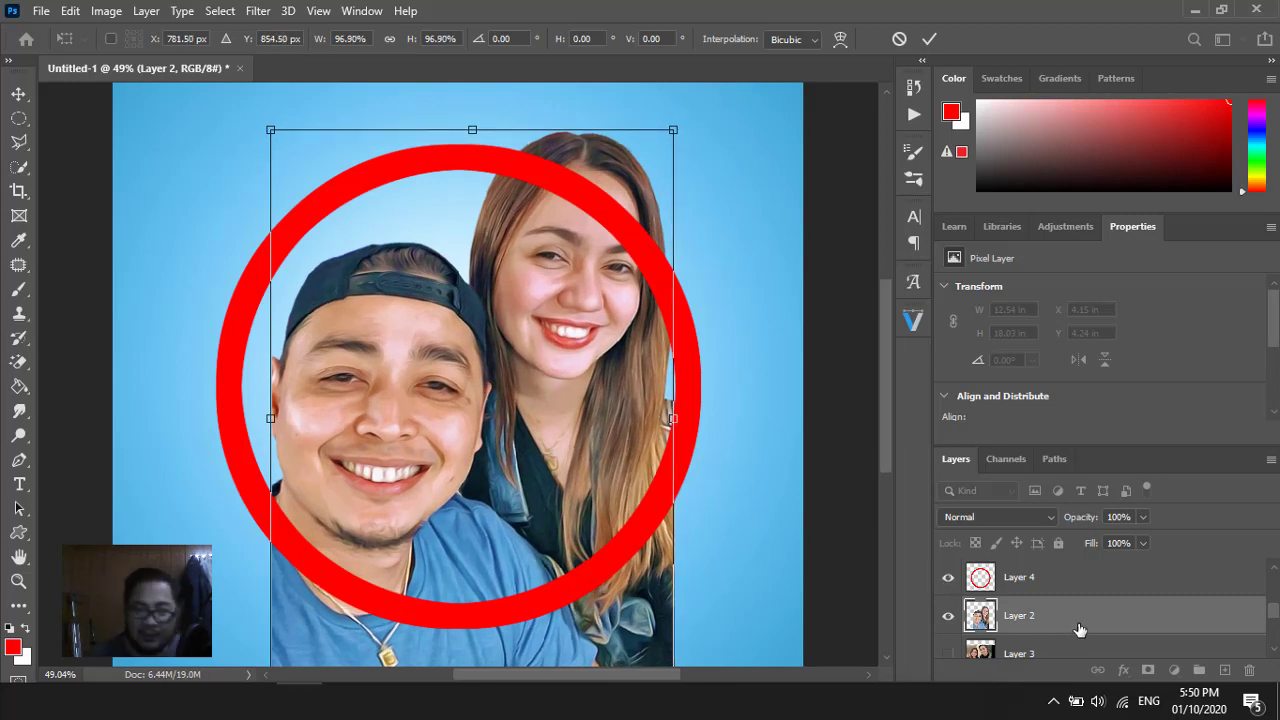
{"action": "key", "text": "Return"}
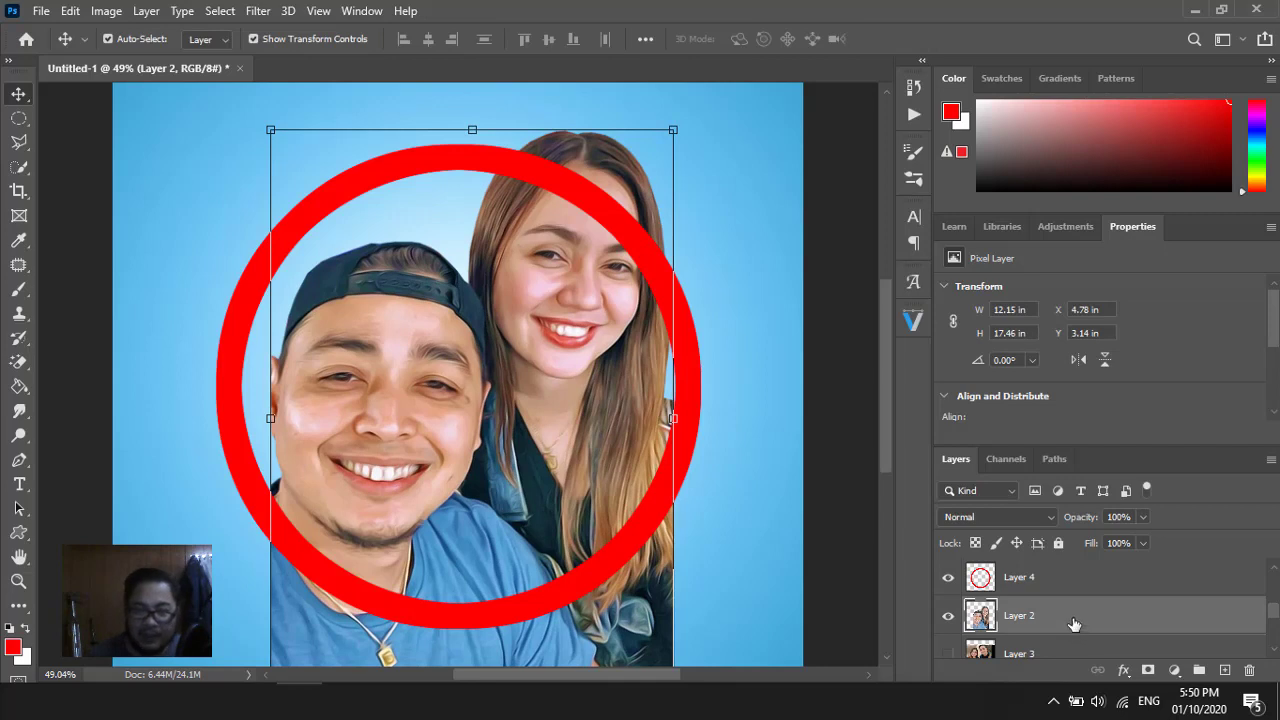
{"action": "scroll", "coordinate": [1073, 621], "scroll_direction": "down", "scroll_amount": 5}
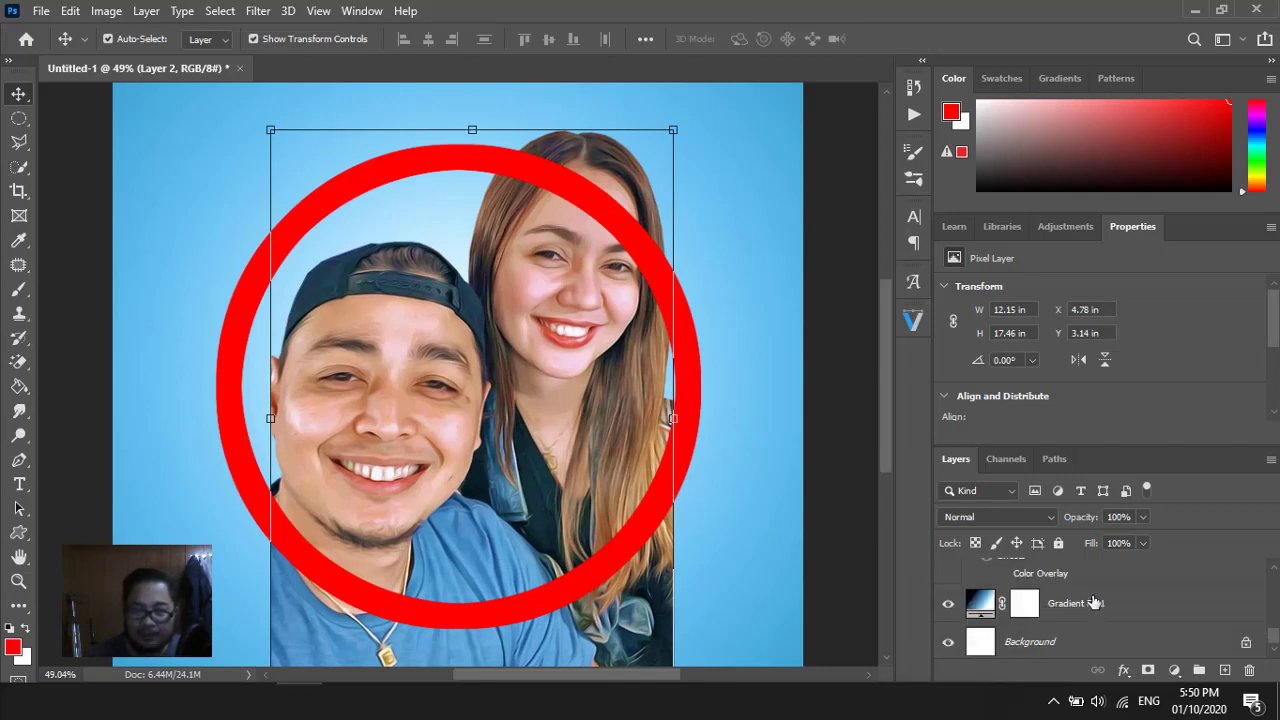
{"action": "scroll", "coordinate": [1082, 600], "scroll_direction": "up", "scroll_amount": 5}
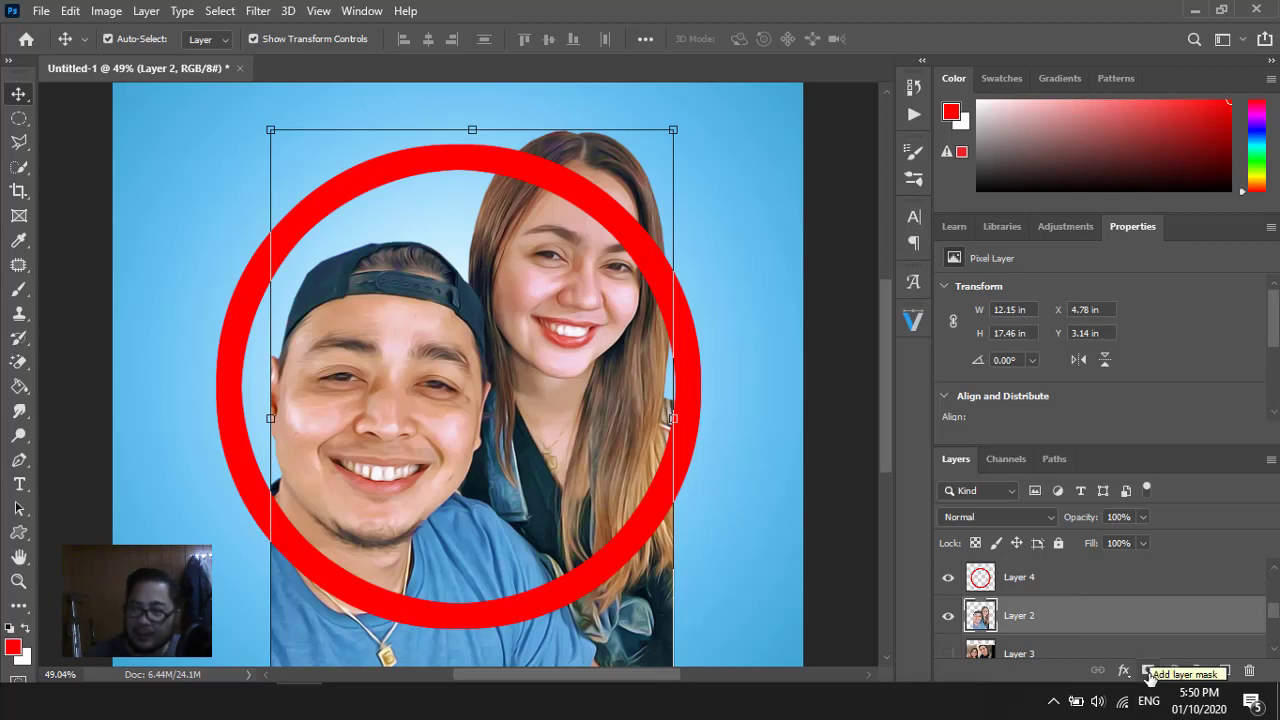
Add a white layer mask to Layer 2 and set black as the foreground colour
{"action": "left_click", "coordinate": [1148, 670]}
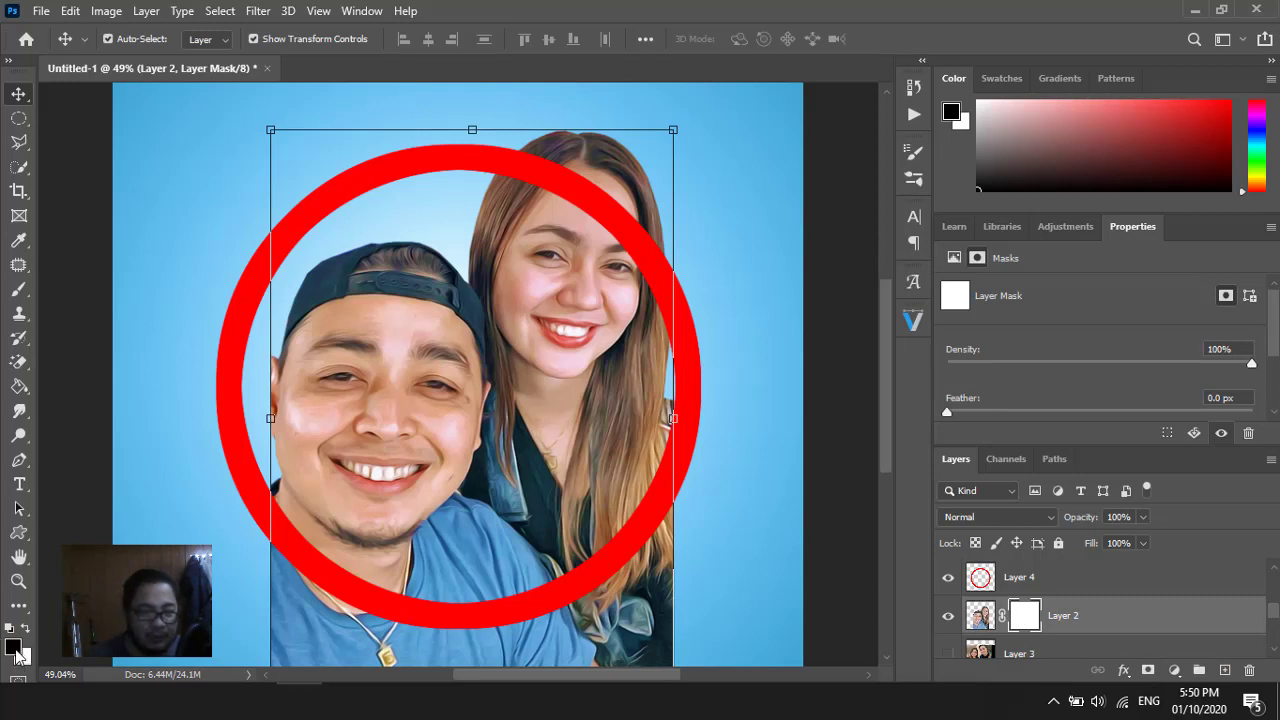
{"action": "left_click", "coordinate": [28, 628]}
{"action": "left_click", "coordinate": [27, 629]}
{"action": "key", "text": "x"}
{"action": "left_click", "coordinate": [23, 628]}
{"action": "left_click", "coordinate": [13, 650]}
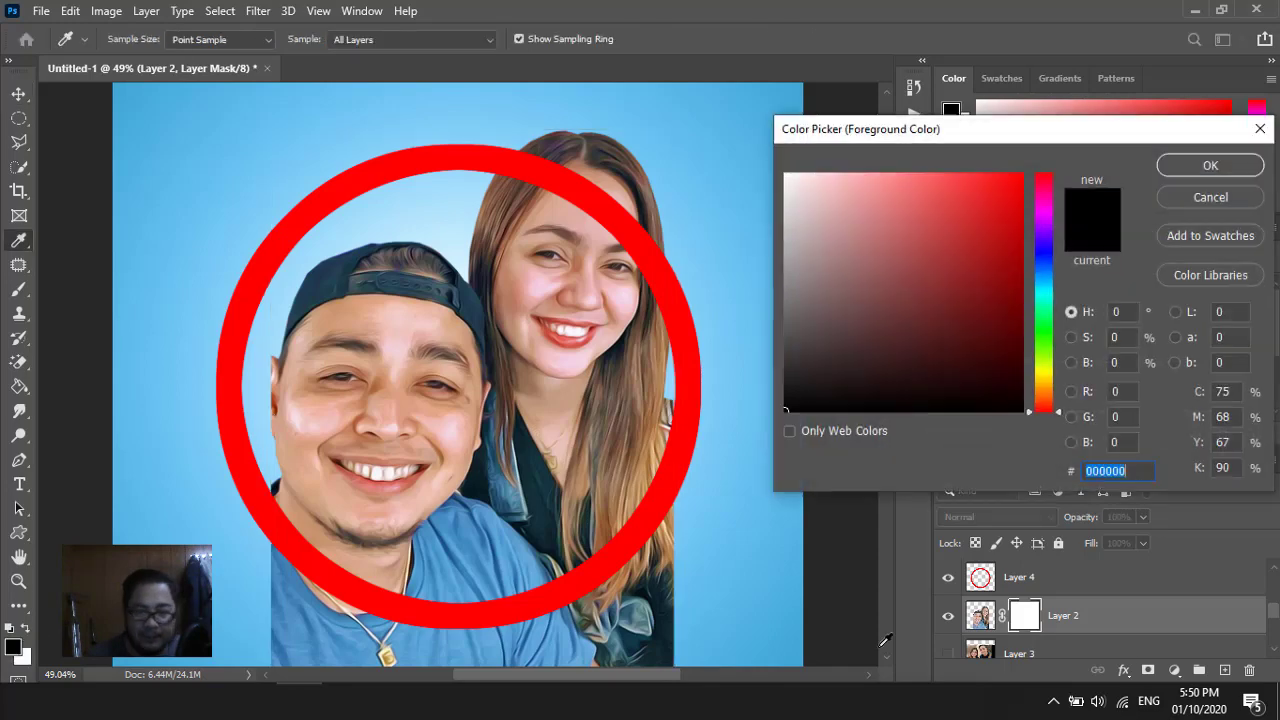
{"action": "left_click", "coordinate": [1225, 198]}
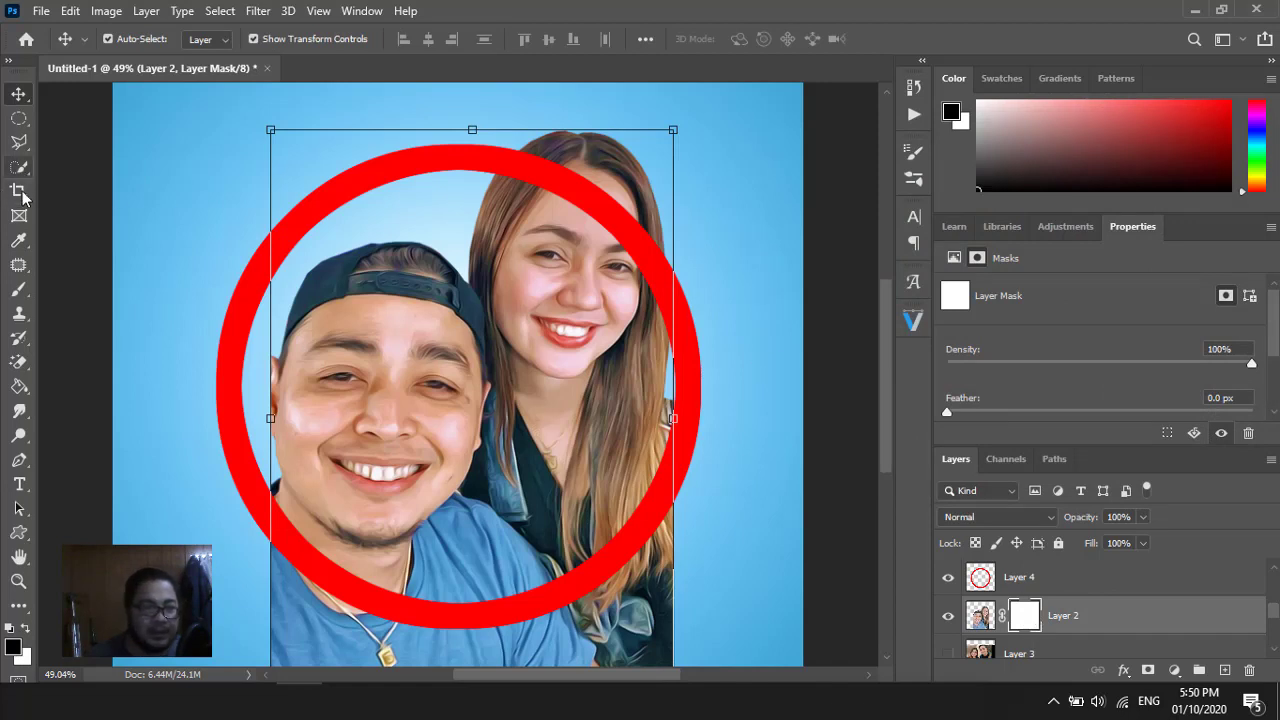
Paint over the man's shirt at lower left with a soft round brush at size 200
{"action": "left_click", "coordinate": [21, 291]}
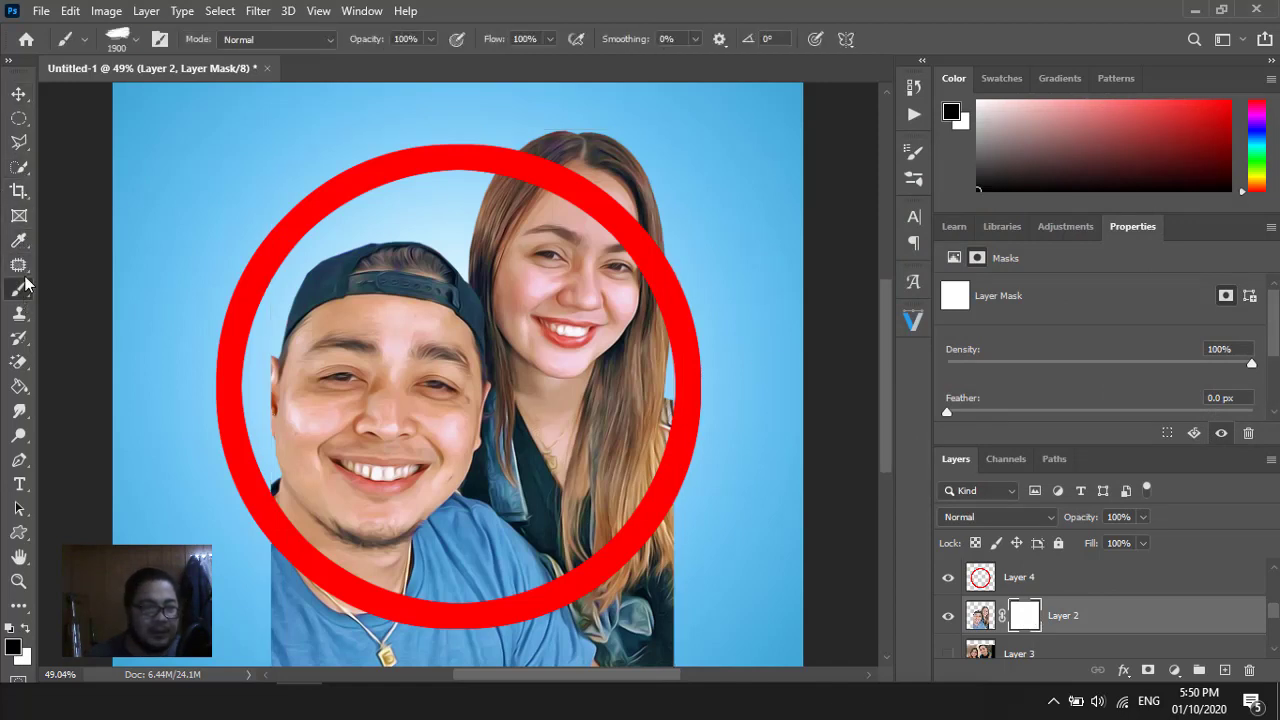
{"action": "left_click", "coordinate": [138, 42]}
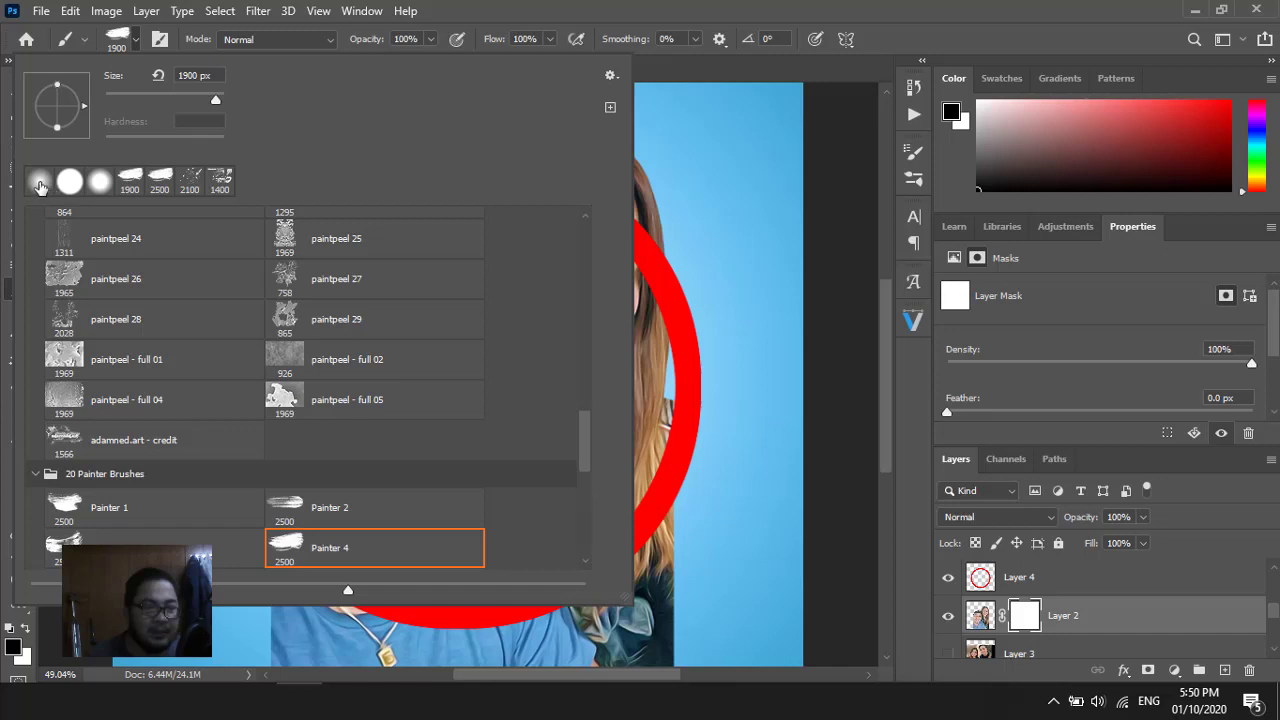
{"action": "left_click", "coordinate": [38, 181]}
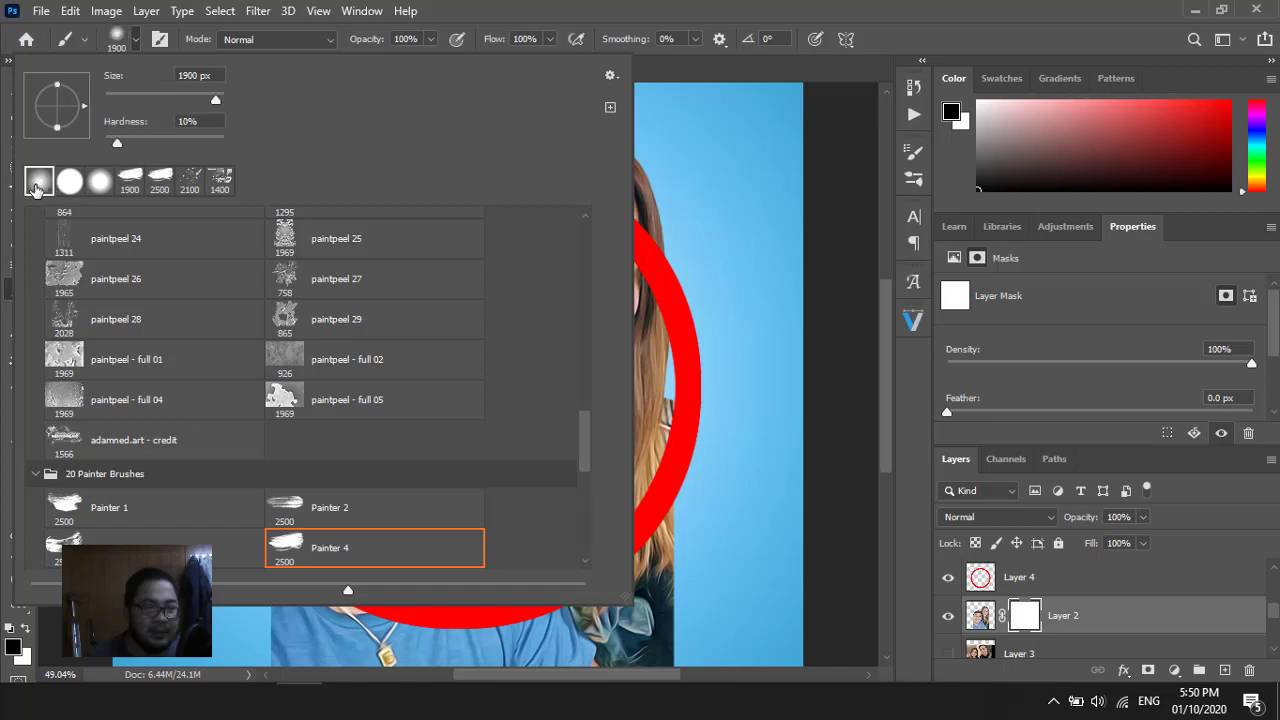
{"action": "left_click", "coordinate": [778, 15]}
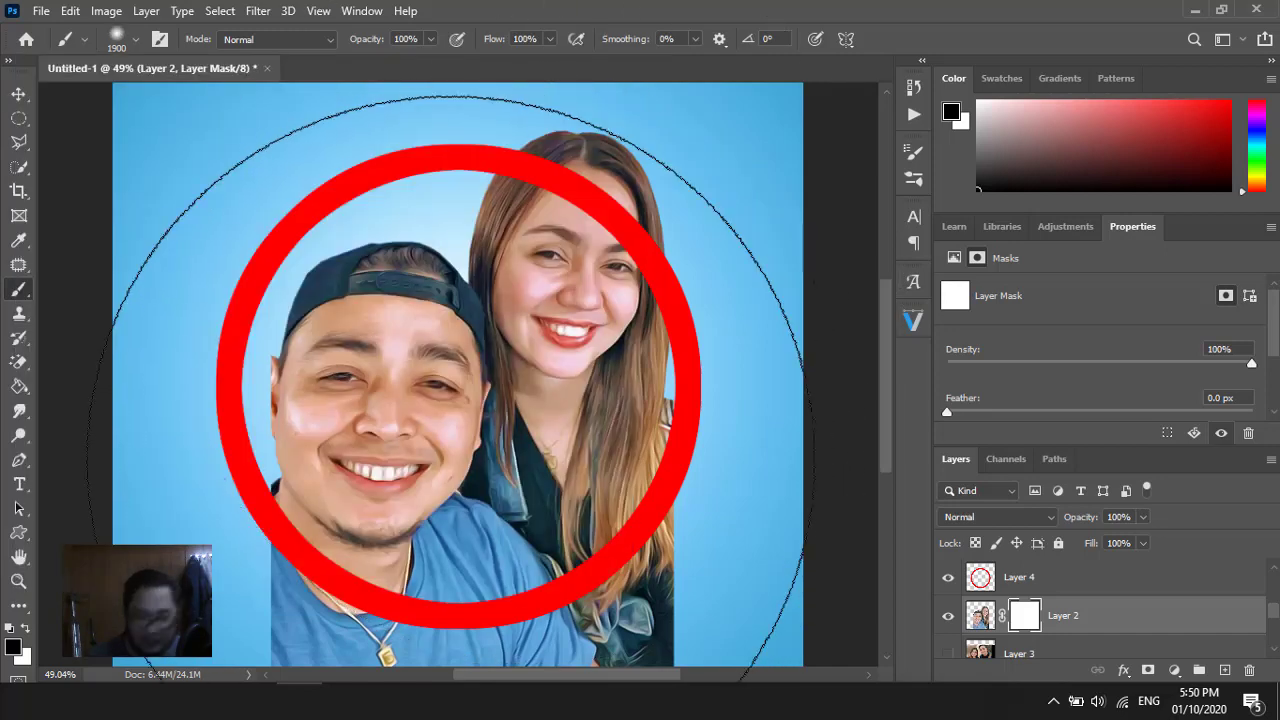
{"action": "key", "text": "bracketleft"}
{"action": "key", "text": "bracketleft"}
{"action": "key", "text": "bracketleft"}
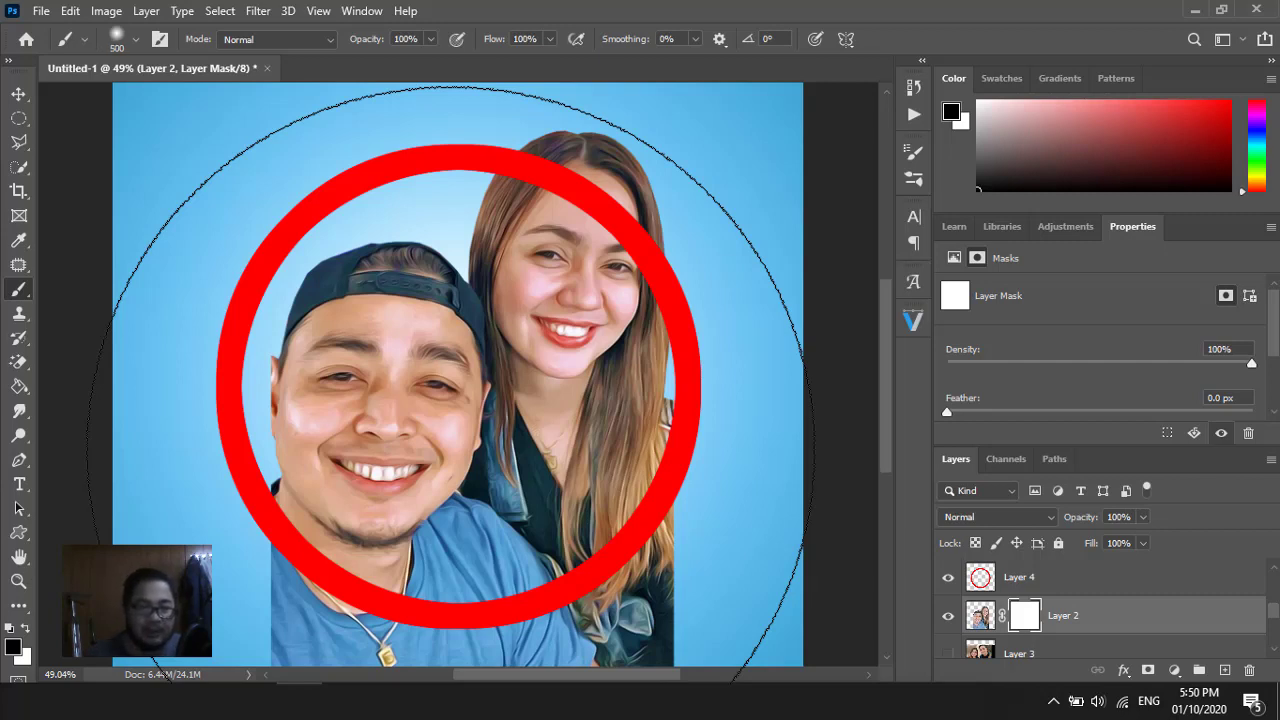
{"action": "key", "text": "bracketleft"}
{"action": "scroll", "coordinate": [445, 430], "scroll_direction": "down", "scroll_amount": 1}
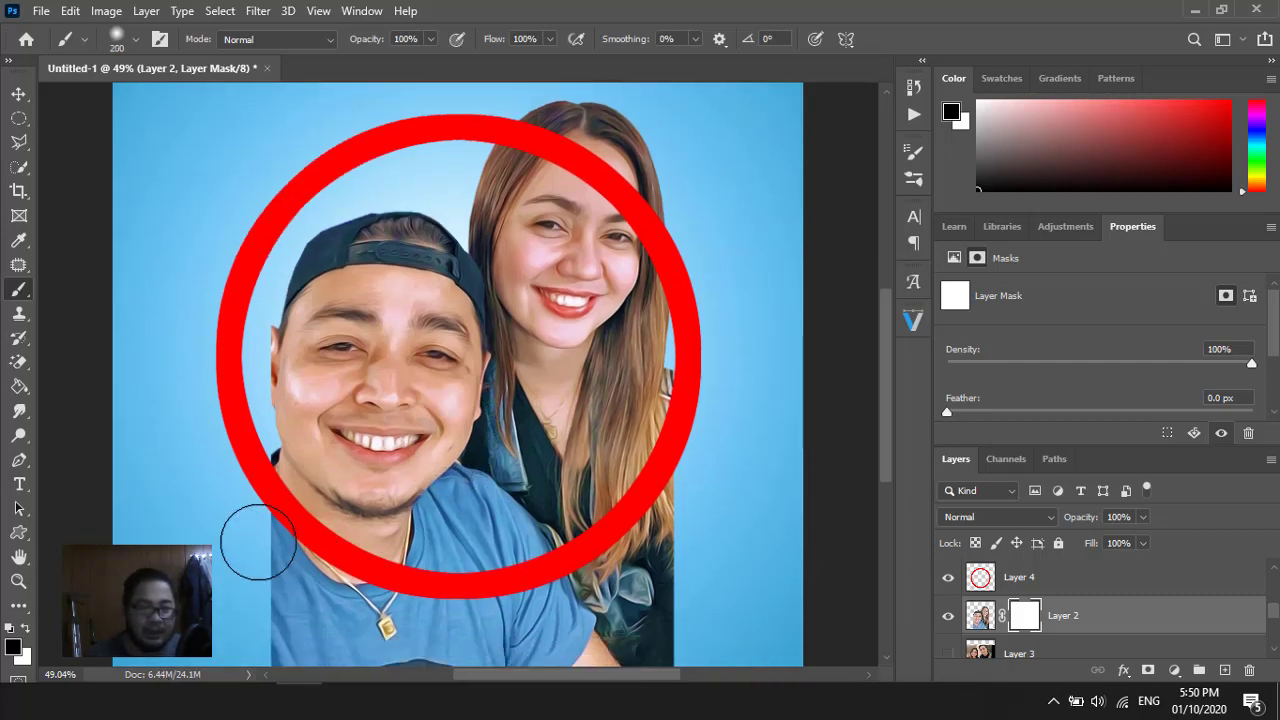
{"action": "mouse_move", "coordinate": [270, 554]}
{"action": "left_mouse_down"}
{"action": "mouse_move", "coordinate": [300, 600]}
{"action": "mouse_move", "coordinate": [357, 643]}
{"action": "mouse_move", "coordinate": [320, 593]}
{"action": "mouse_move", "coordinate": [466, 623]}
{"action": "mouse_move", "coordinate": [478, 650]}
{"action": "left_mouse_up"}
Undo that stroke, then mask the shirt around the neck with a hard 168 px brush
{"action": "key", "text": "ctrl+z"}
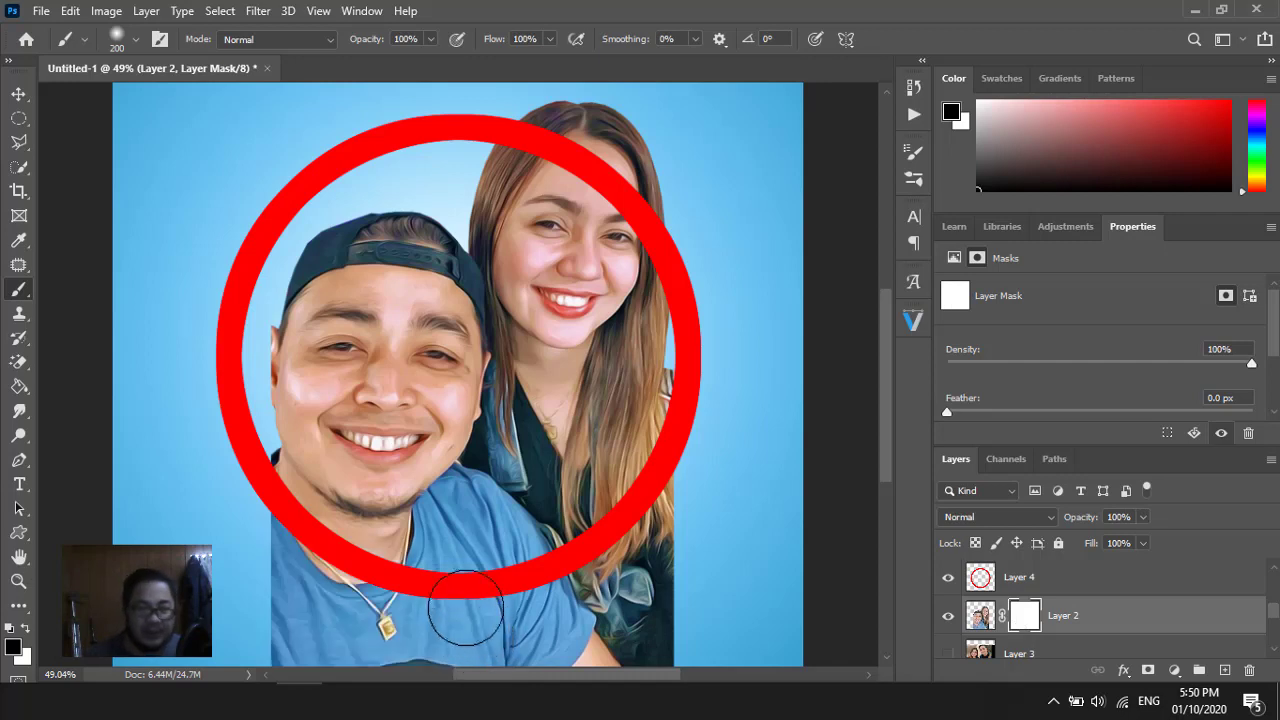
{"action": "left_click", "coordinate": [136, 42]}
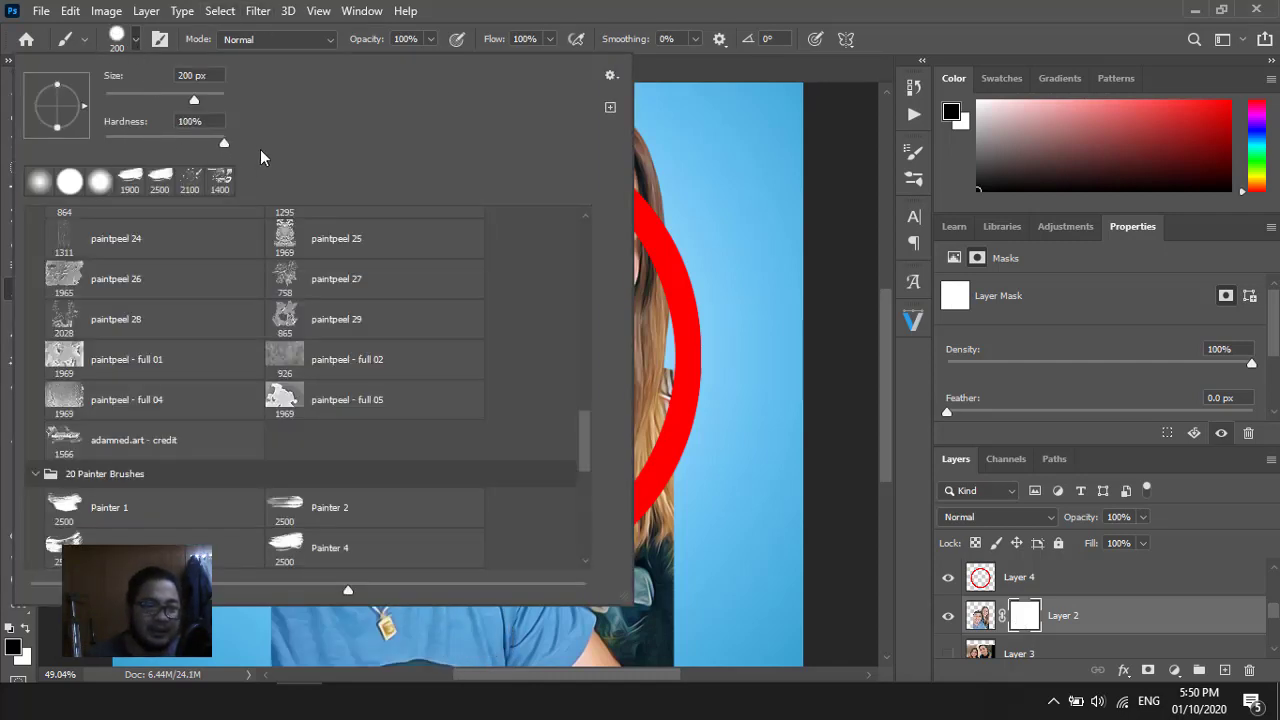
{"action": "key", "text": "Tab"}
{"action": "left_click_drag", "start_coordinate": [198, 102], "coordinate": [185, 102]}
{"action": "key", "text": "Return"}
{"action": "mouse_move", "coordinate": [266, 571]}
{"action": "left_mouse_down"}
{"action": "mouse_move", "coordinate": [246, 534]}
{"action": "mouse_move", "coordinate": [306, 591]}
{"action": "mouse_move", "coordinate": [500, 623]}
{"action": "mouse_move", "coordinate": [609, 597]}
{"action": "mouse_move", "coordinate": [689, 500]}
{"action": "mouse_move", "coordinate": [594, 600]}
{"action": "mouse_move", "coordinate": [672, 641]}
{"action": "mouse_move", "coordinate": [543, 663]}
{"action": "mouse_move", "coordinate": [263, 634]}
{"action": "mouse_move", "coordinate": [549, 651]}
{"action": "left_mouse_up"}
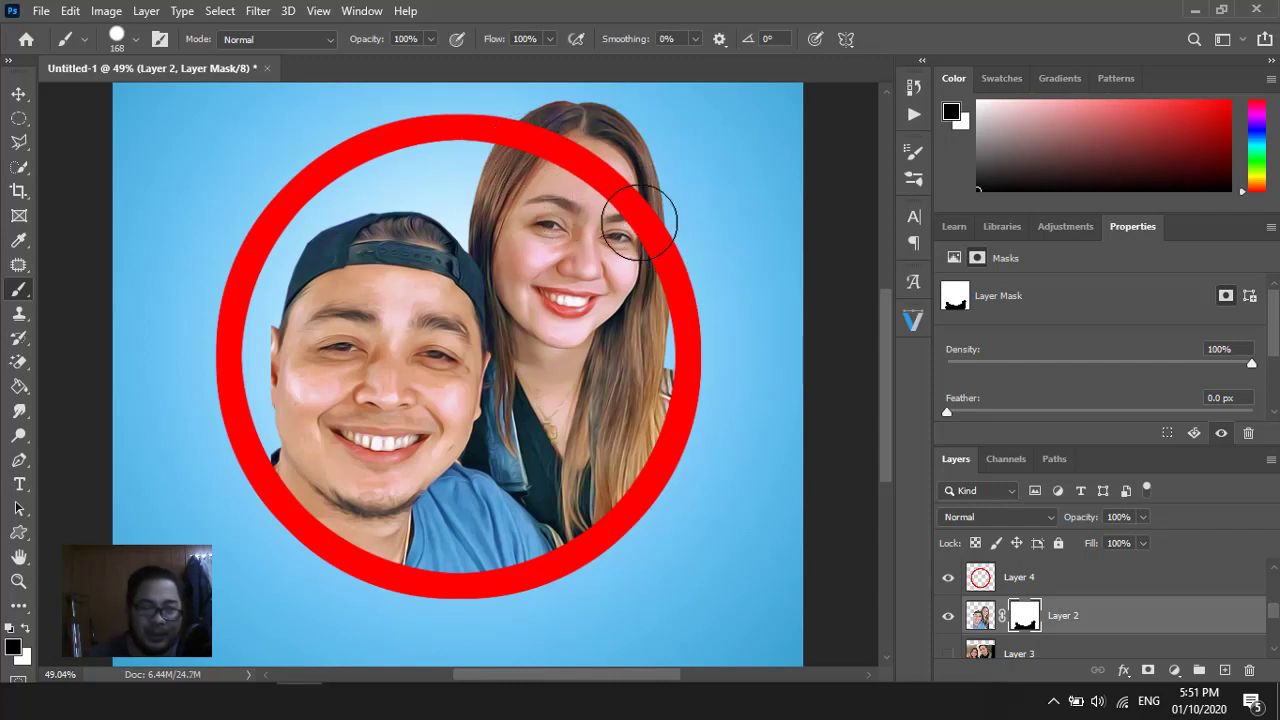
Add a layer mask to Layer 4 and paint out the ring across her forehead at 90 px
{"action": "left_click", "coordinate": [1119, 583]}
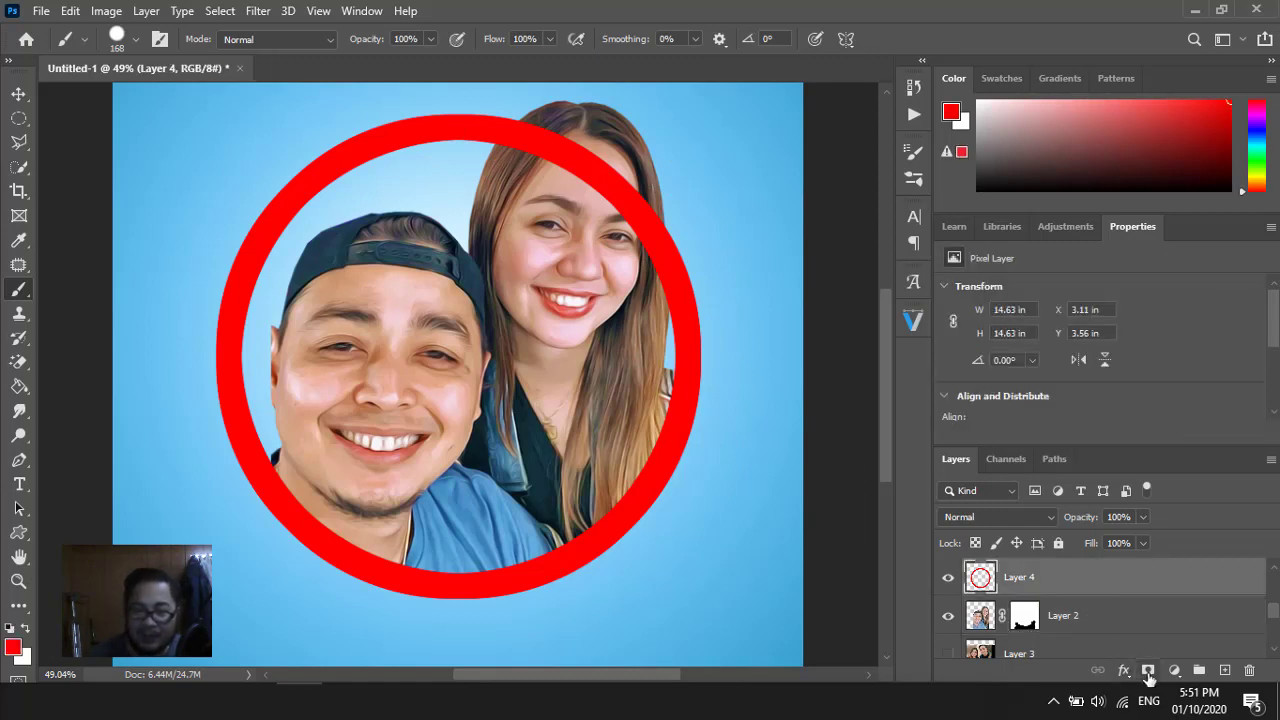
{"action": "left_click", "coordinate": [1148, 670]}
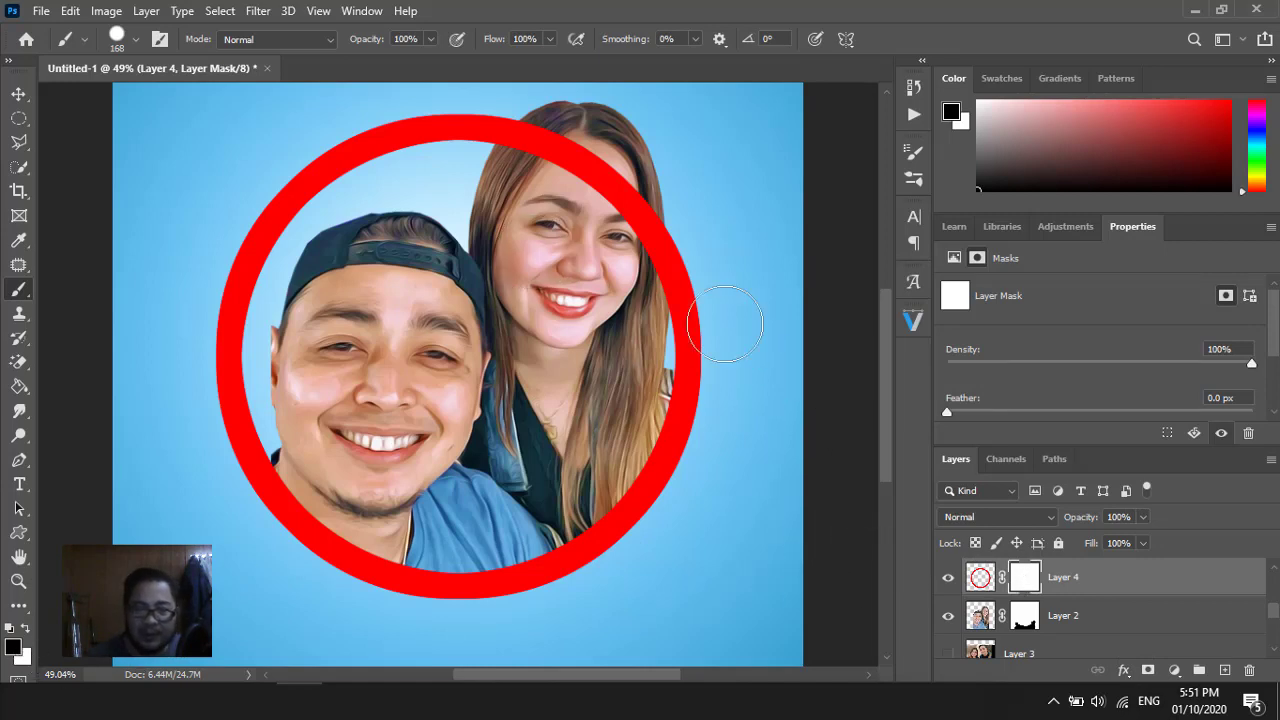
{"action": "scroll", "coordinate": [616, 190], "scroll_direction": "up", "scroll_amount": 1}
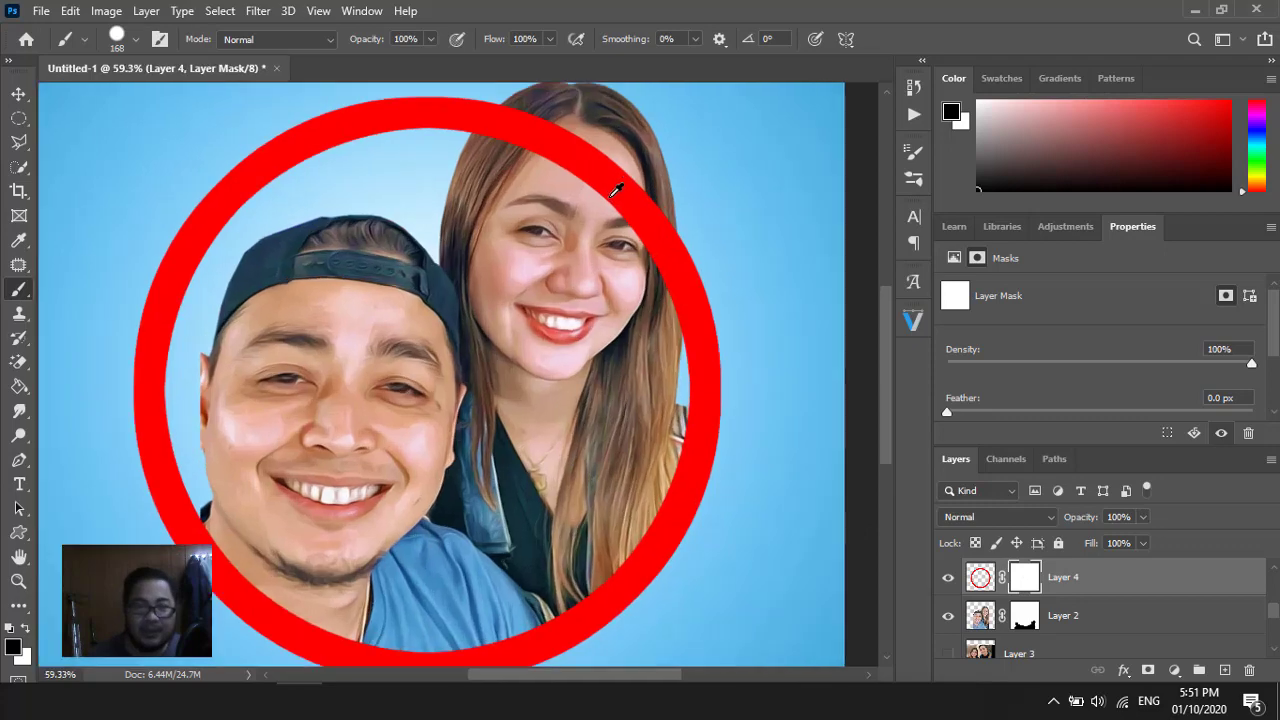
{"action": "scroll", "coordinate": [616, 190], "scroll_direction": "up", "scroll_amount": 2}
{"action": "scroll", "coordinate": [610, 192], "scroll_direction": "up", "scroll_amount": 1}
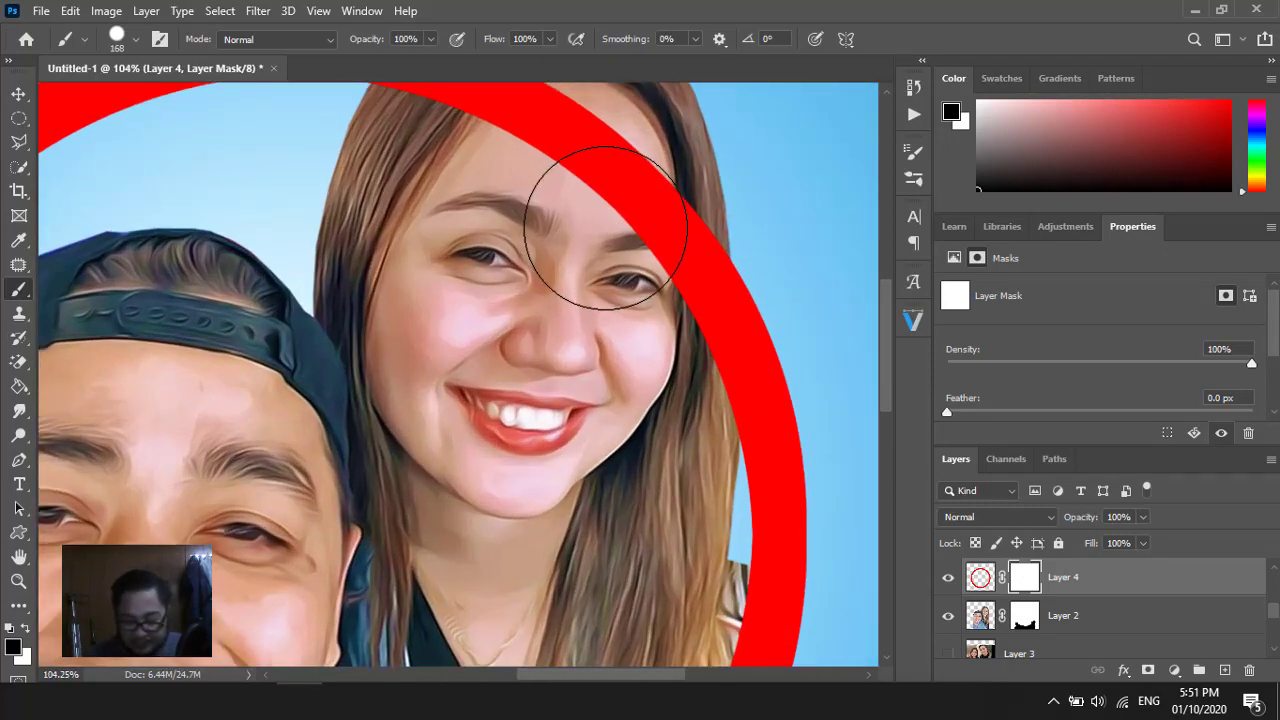
{"action": "key", "text": "bracketleft"}
{"action": "key", "text": "bracketleft"}
{"action": "left_click_drag", "start_coordinate": [615, 195], "coordinate": [522, 195]}
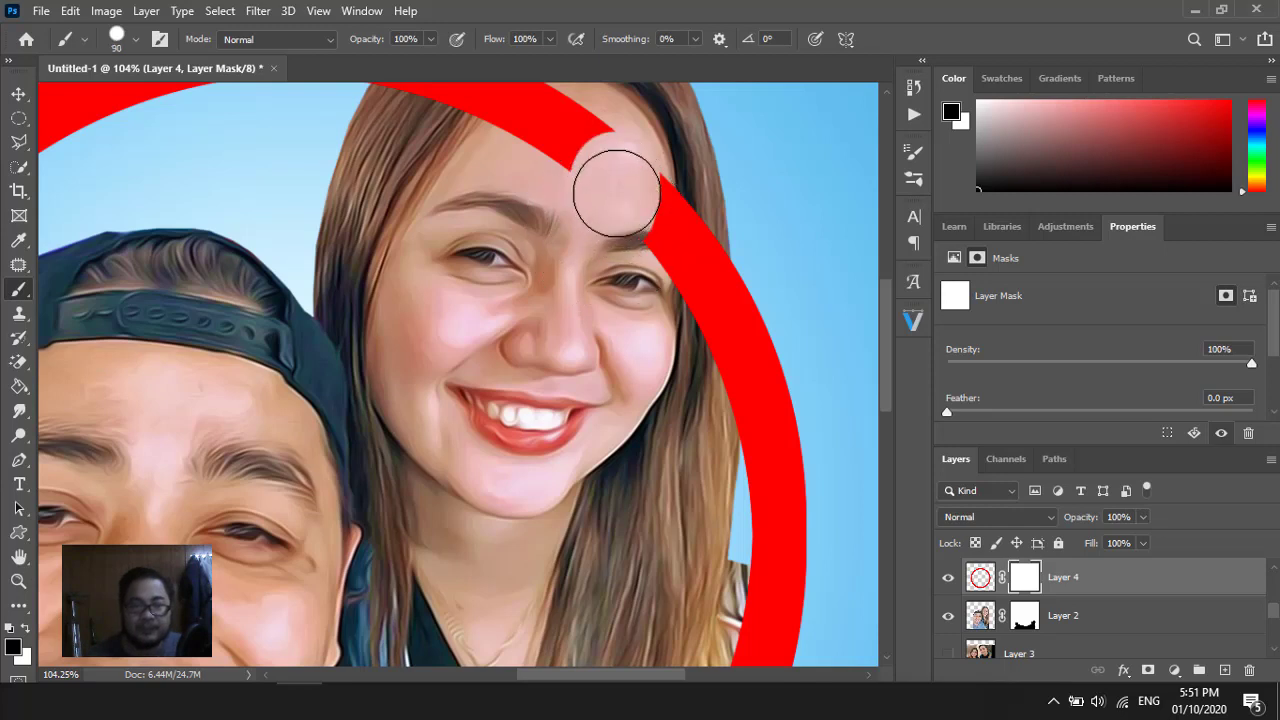
Hide the ring over her hair top, face edge and beside her eye, finishing at 60 px
{"action": "scroll", "coordinate": [520, 210], "scroll_direction": "up", "scroll_amount": 2}
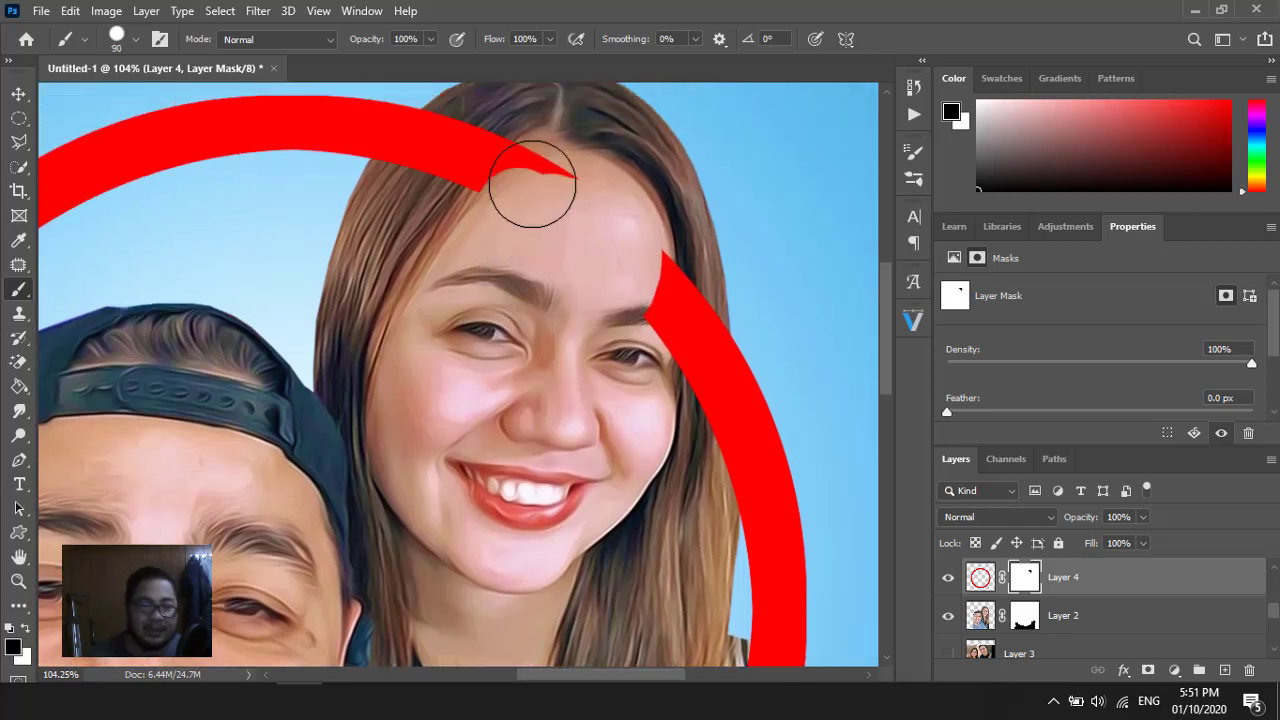
{"action": "mouse_move", "coordinate": [537, 166]}
{"action": "left_mouse_down"}
{"action": "mouse_move", "coordinate": [475, 172]}
{"action": "mouse_move", "coordinate": [452, 155]}
{"action": "left_mouse_up"}
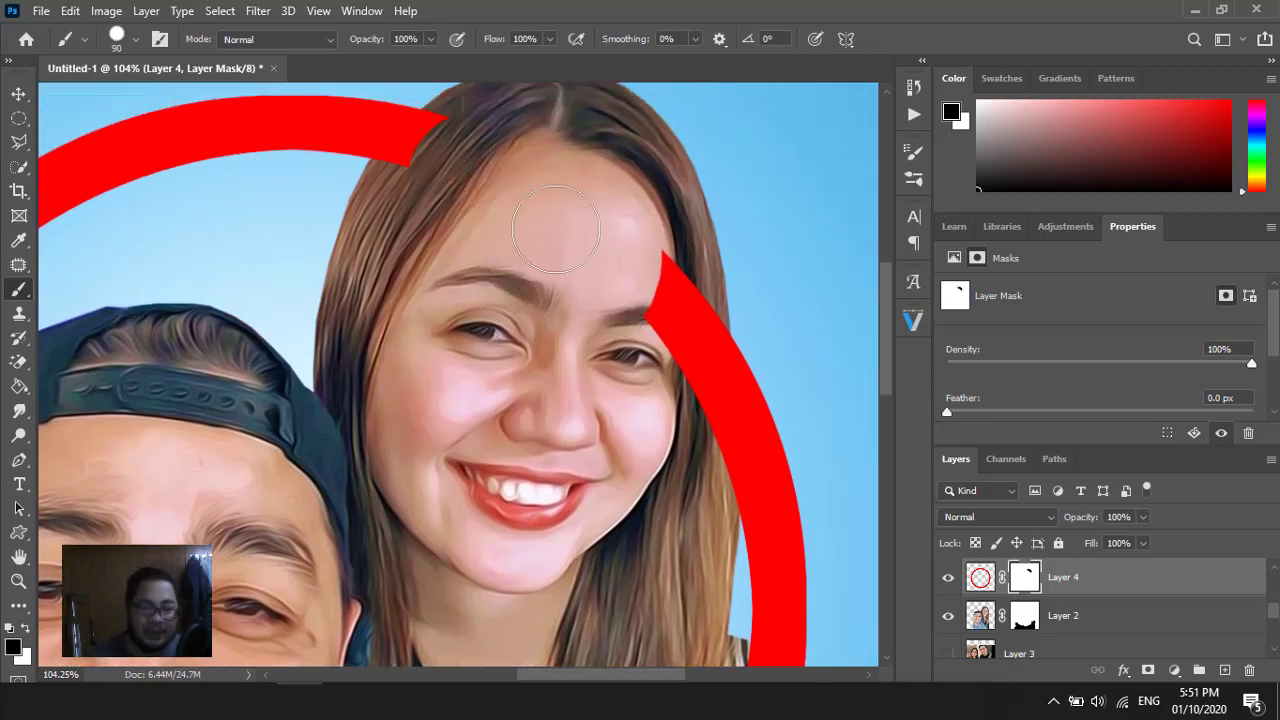
{"action": "left_click_drag", "start_coordinate": [662, 268], "coordinate": [640, 303]}
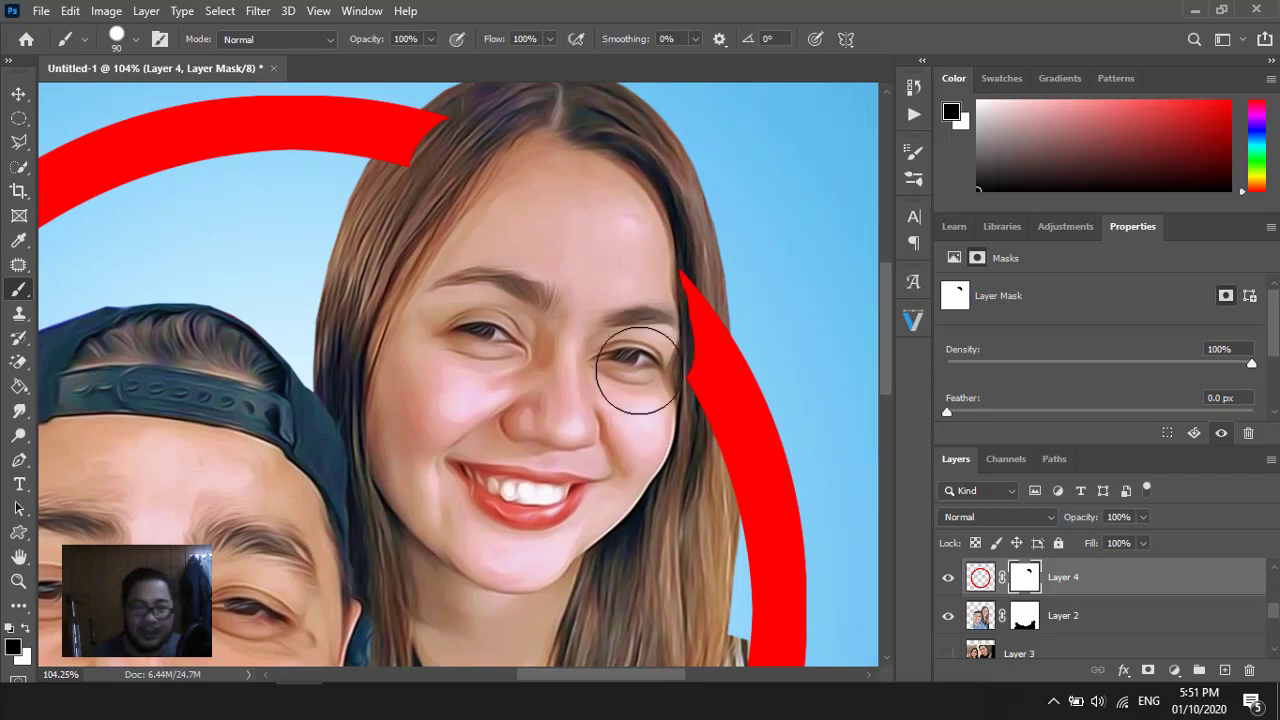
{"action": "left_click_drag", "start_coordinate": [645, 362], "coordinate": [663, 384]}
{"action": "scroll", "coordinate": [694, 371], "scroll_direction": "up", "scroll_amount": 4}
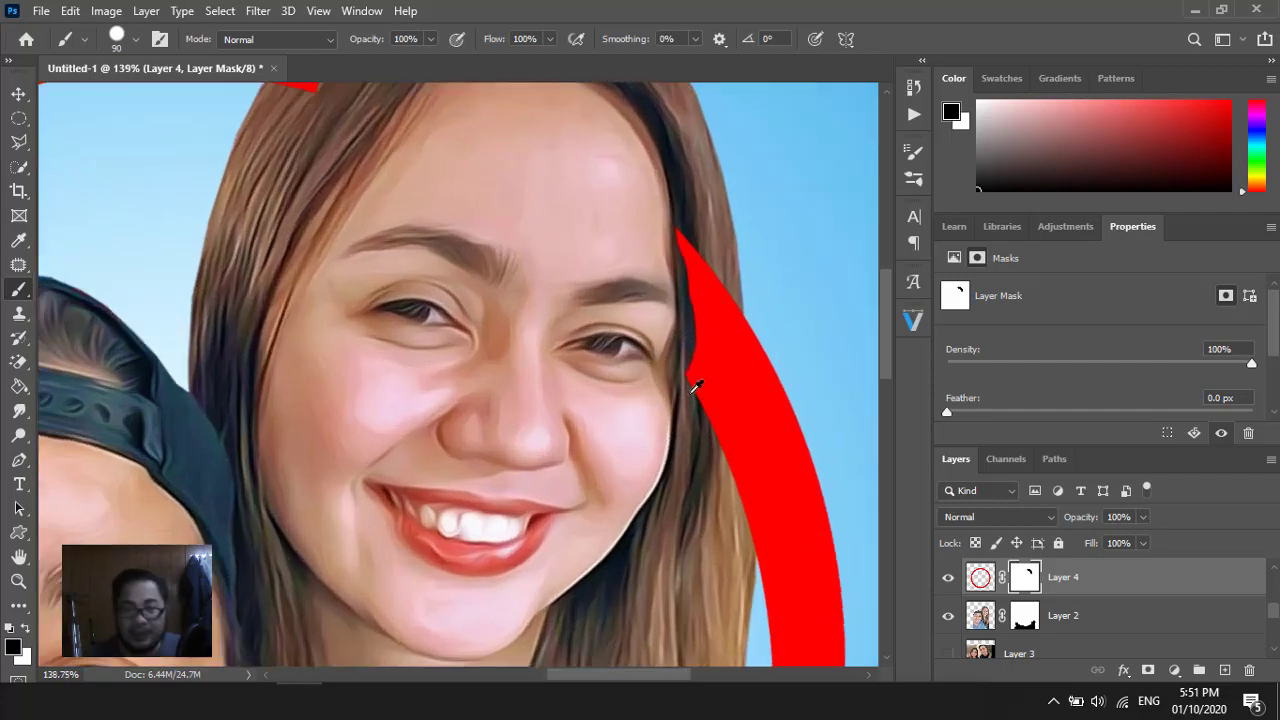
{"action": "left_click_drag", "start_coordinate": [689, 337], "coordinate": [623, 385]}
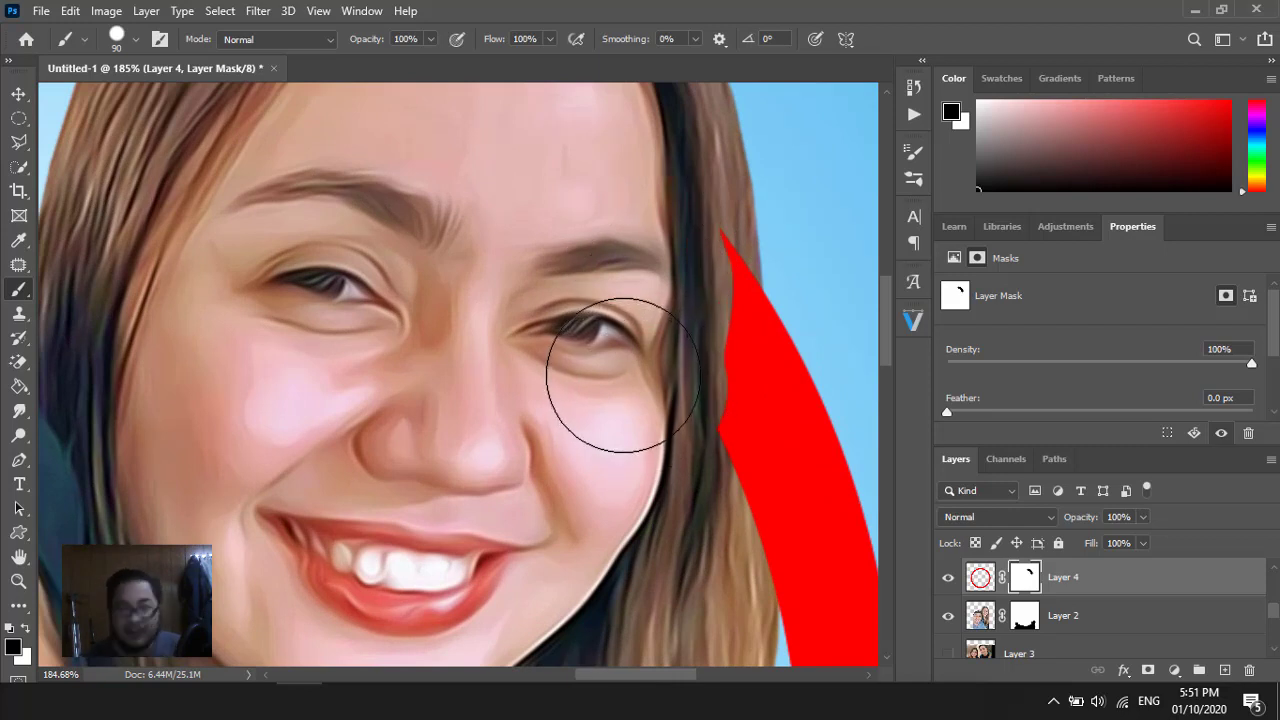
{"action": "key", "text": "bracketleft"}
{"action": "key", "text": "bracketleft"}
{"action": "key", "text": "bracketleft"}
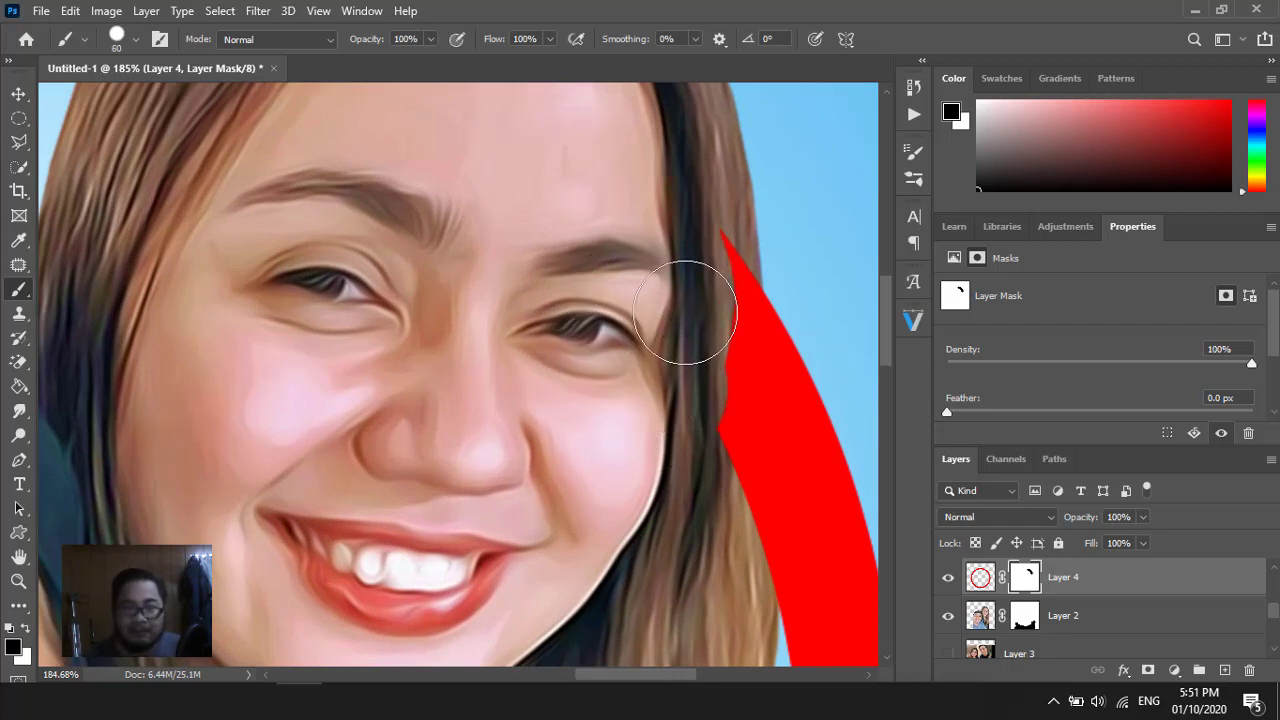
{"action": "mouse_move", "coordinate": [700, 320]}
{"action": "left_mouse_down"}
{"action": "mouse_move", "coordinate": [694, 286]}
{"action": "mouse_move", "coordinate": [708, 337]}
{"action": "mouse_move", "coordinate": [700, 471]}
{"action": "mouse_move", "coordinate": [687, 367]}
{"action": "left_mouse_up"}
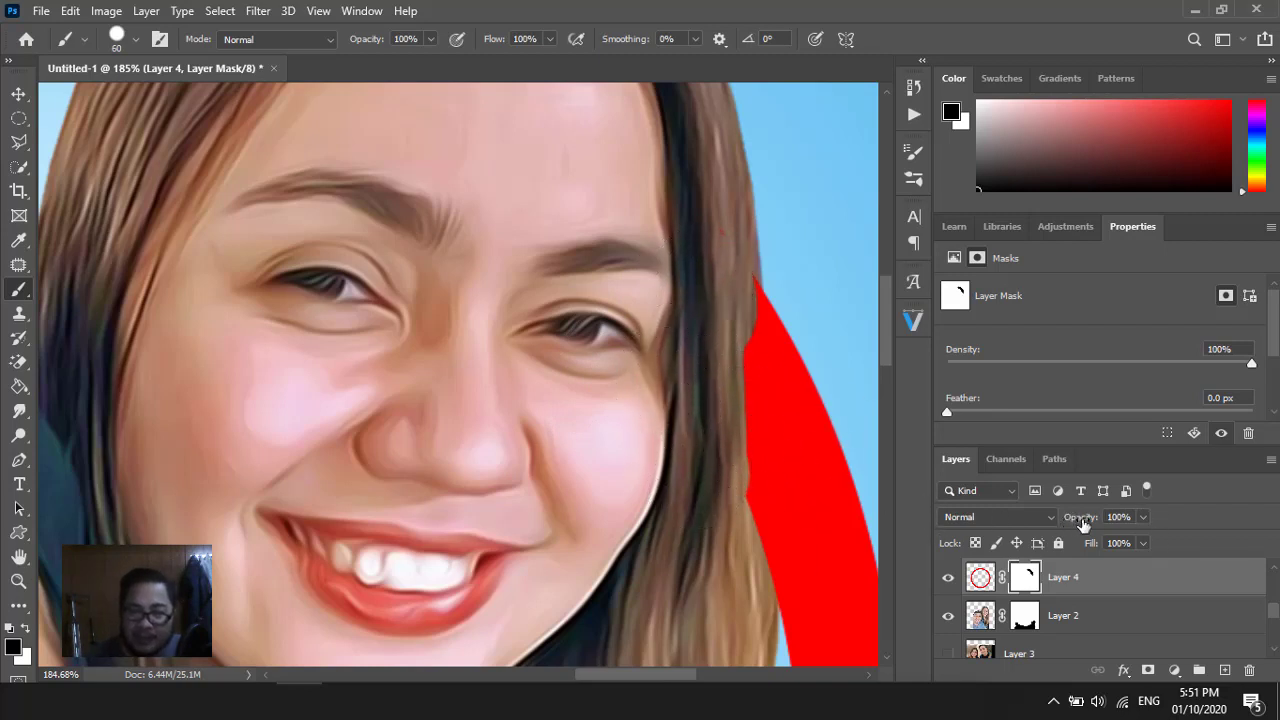
Lower Layer 4's opacity to 72% and try a 45 px stroke on the hair edge, then undo it
{"action": "left_click", "coordinate": [1143, 517]}
{"action": "left_click_drag", "start_coordinate": [1132, 542], "coordinate": [1120, 542]}
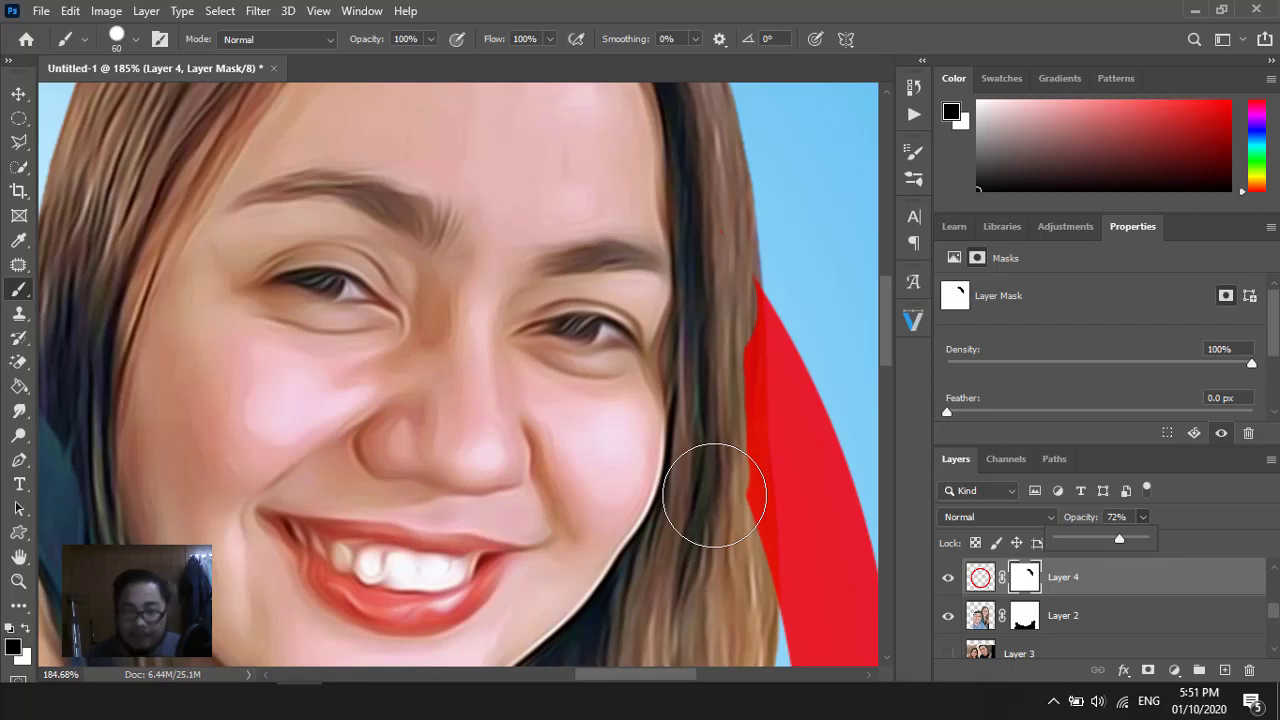
{"action": "key", "text": "bracketleft"}
{"action": "key", "text": "bracketleft"}
{"action": "mouse_move", "coordinate": [723, 500]}
{"action": "left_mouse_down"}
{"action": "mouse_move", "coordinate": [718, 300]}
{"action": "mouse_move", "coordinate": [731, 594]}
{"action": "mouse_move", "coordinate": [731, 486]}
{"action": "mouse_move", "coordinate": [712, 497]}
{"action": "left_mouse_up"}
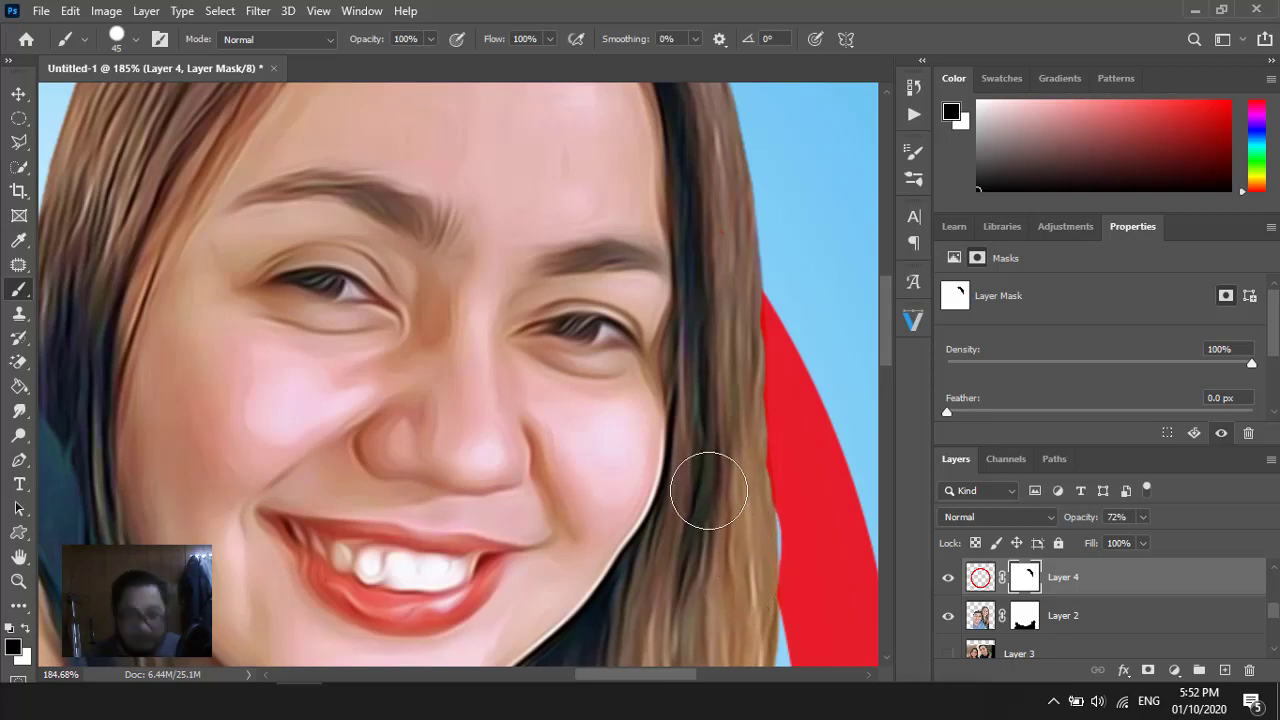
{"action": "key", "text": "ctrl+z"}
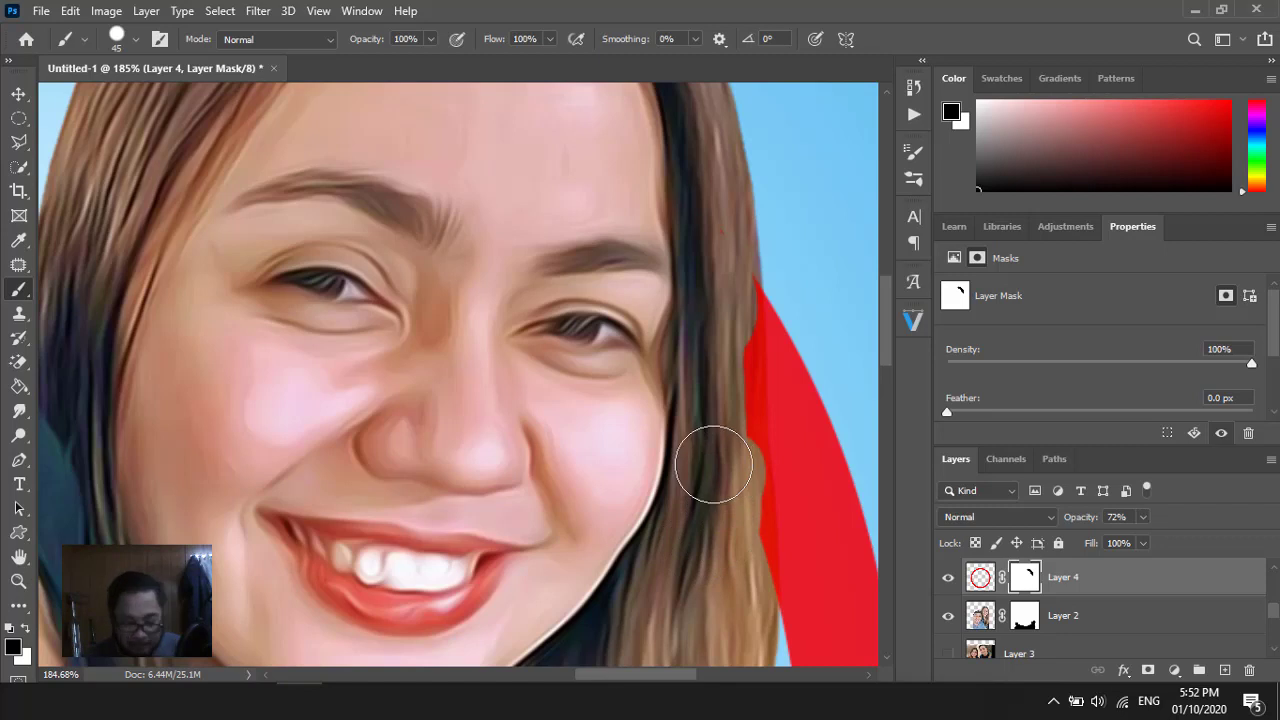
With a 25 px brush, hide the red along the lower and upper edges of her hair
{"action": "scroll", "coordinate": [762, 594], "scroll_direction": "up", "scroll_amount": 1}
{"action": "scroll", "coordinate": [762, 594], "scroll_direction": "up", "scroll_amount": 1}
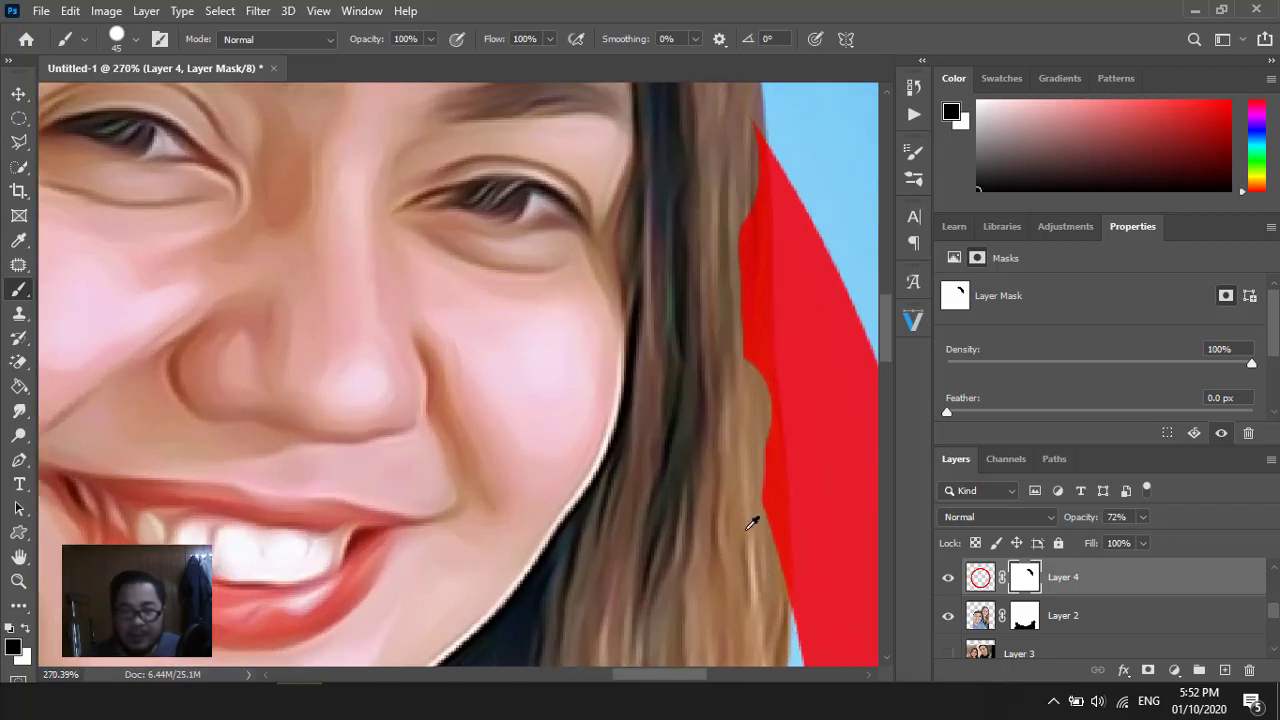
{"action": "key", "text": "bracketleft"}
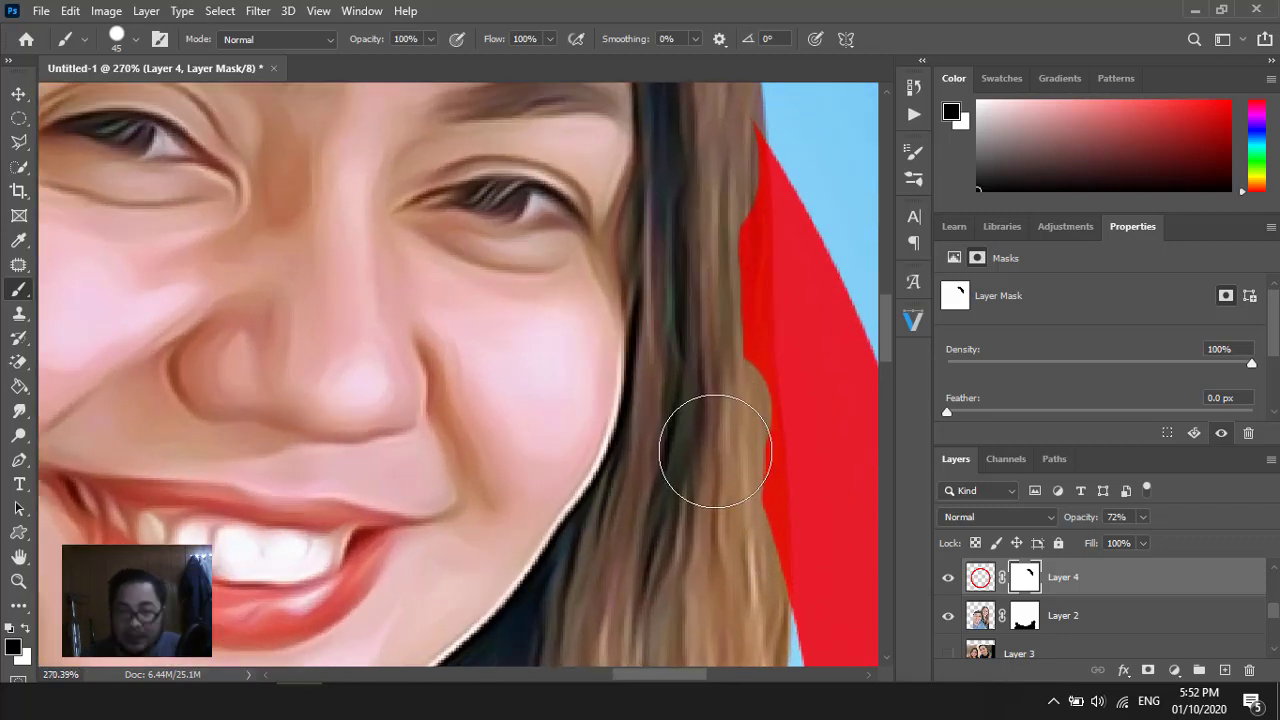
{"action": "key", "text": "bracketleft"}
{"action": "key", "text": "bracketleft"}
{"action": "key", "text": "bracketleft"}
{"action": "mouse_move", "coordinate": [747, 472]}
{"action": "left_mouse_down"}
{"action": "mouse_move", "coordinate": [746, 434]}
{"action": "mouse_move", "coordinate": [739, 502]}
{"action": "left_mouse_up"}
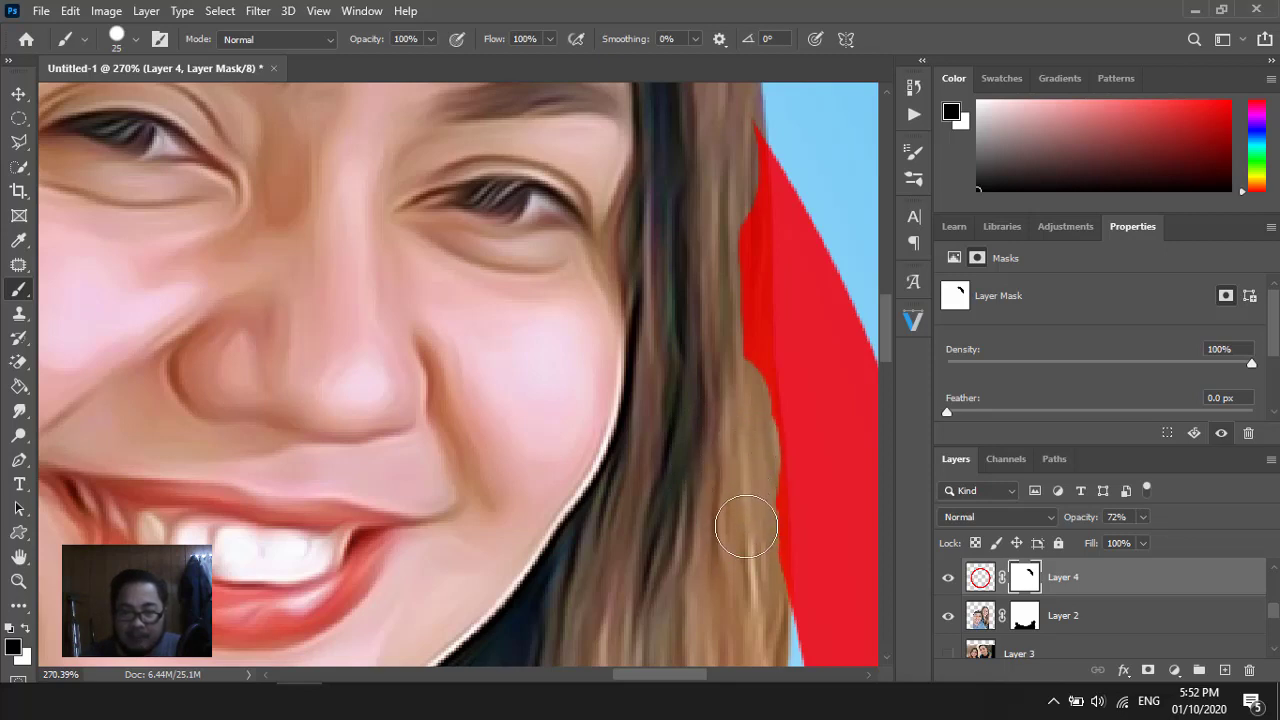
{"action": "left_click_drag", "start_coordinate": [748, 500], "coordinate": [749, 552]}
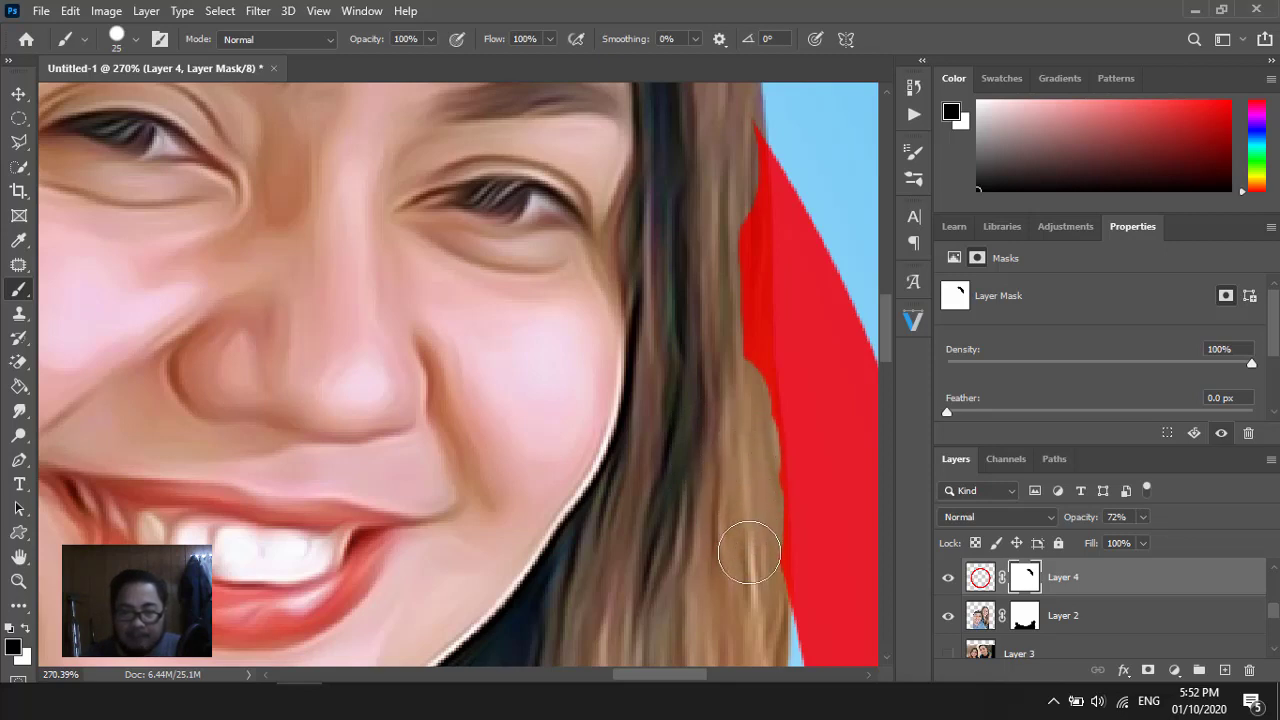
{"action": "scroll", "coordinate": [700, 340], "scroll_direction": "up", "scroll_amount": 1}
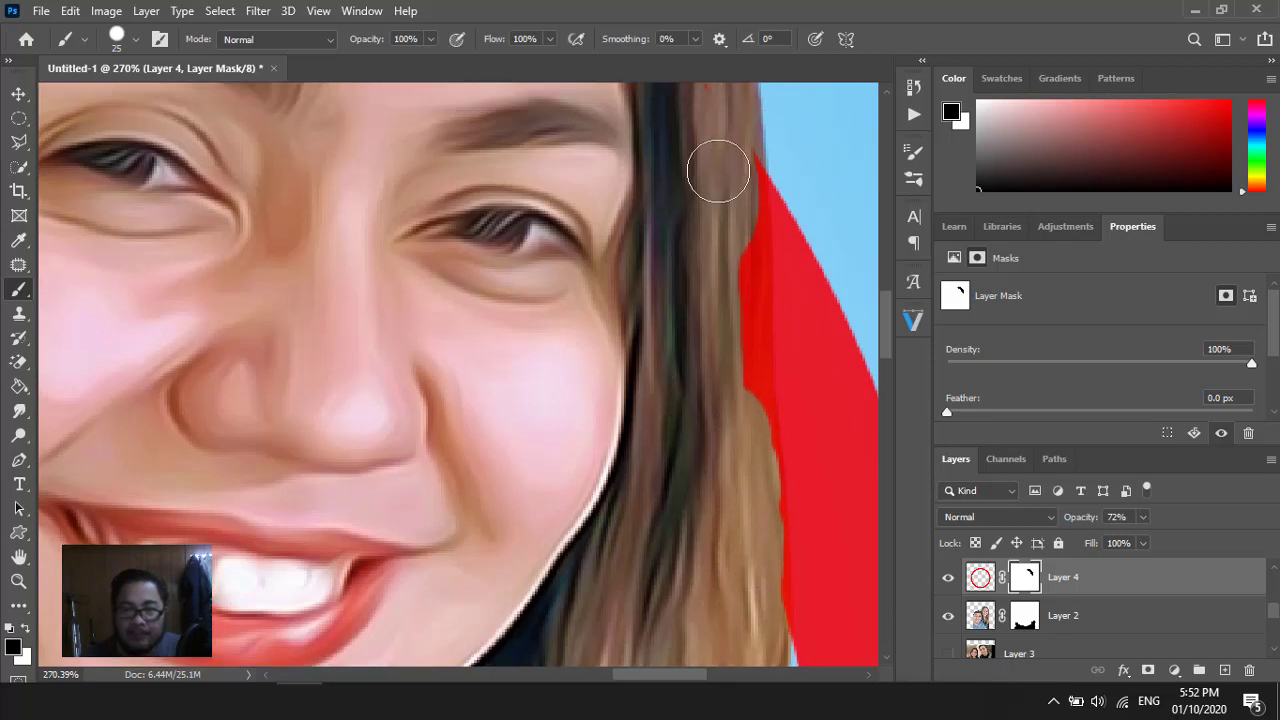
{"action": "mouse_move", "coordinate": [732, 177]}
{"action": "left_mouse_down"}
{"action": "mouse_move", "coordinate": [723, 326]}
{"action": "mouse_move", "coordinate": [737, 383]}
{"action": "mouse_move", "coordinate": [726, 321]}
{"action": "left_mouse_up"}
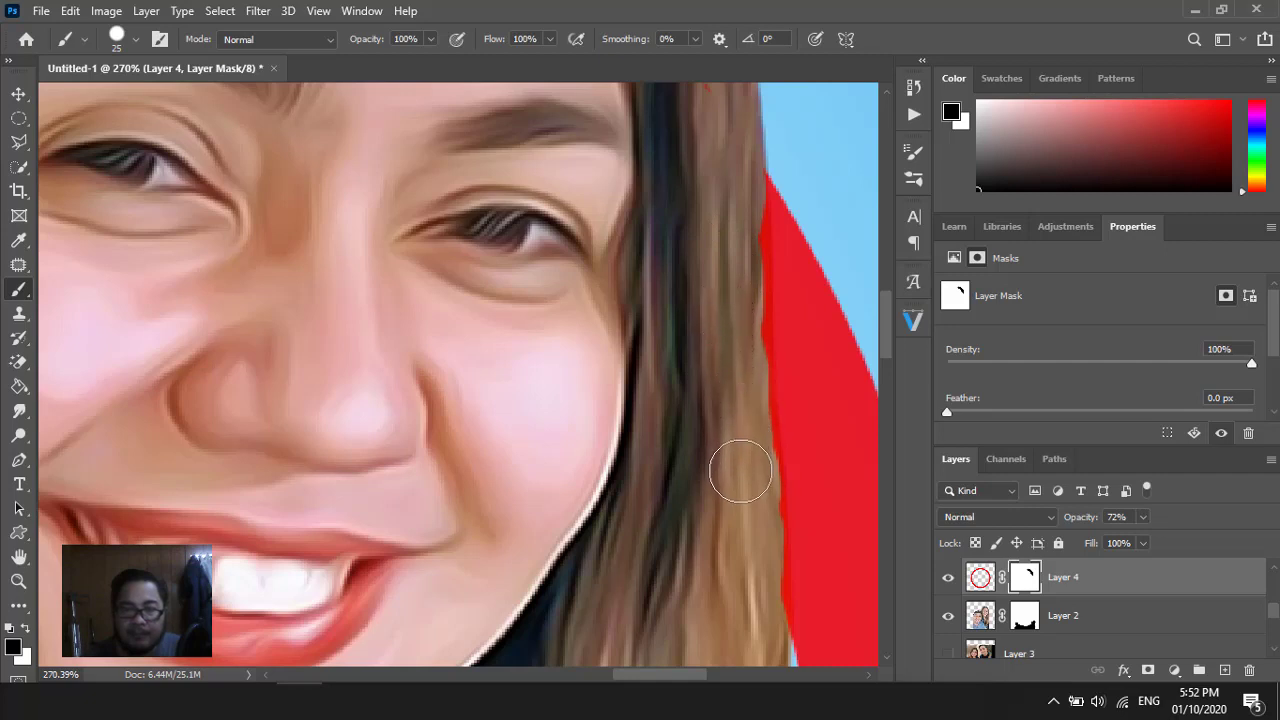
Bring the ring's crossing over her hair into view and mask the red band there
{"action": "scroll", "coordinate": [697, 410], "scroll_direction": "down", "scroll_amount": 2}
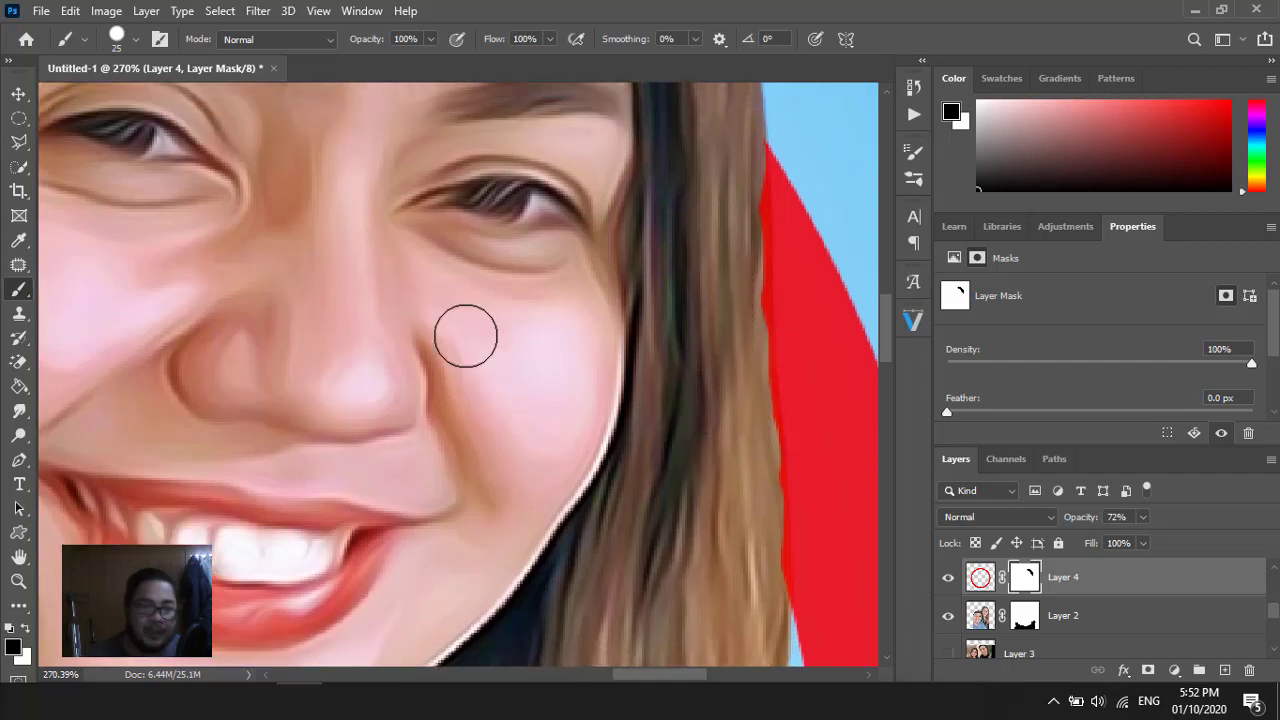
{"action": "left_click_drag", "start_coordinate": [394, 340], "coordinate": [872, 553]}
{"action": "left_click_drag", "start_coordinate": [551, 283], "coordinate": [651, 306]}
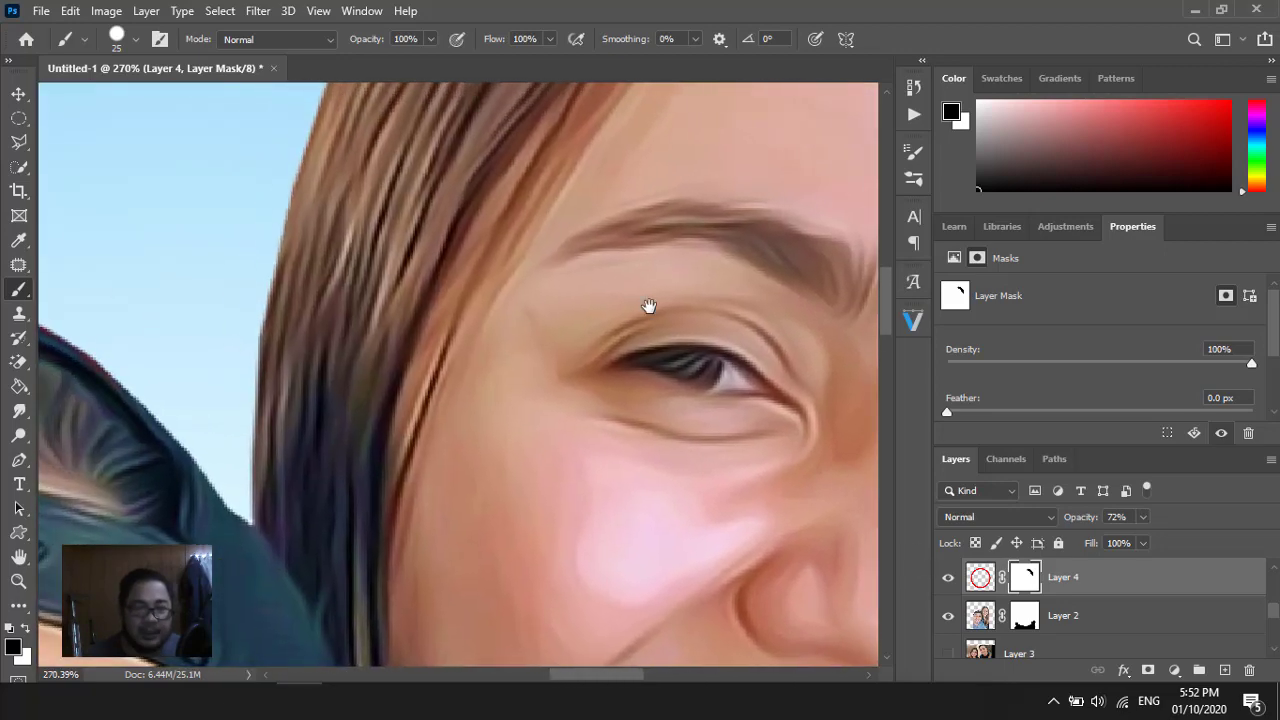
{"action": "scroll", "coordinate": [586, 274], "scroll_direction": "down", "scroll_amount": 3, "text": "alt"}
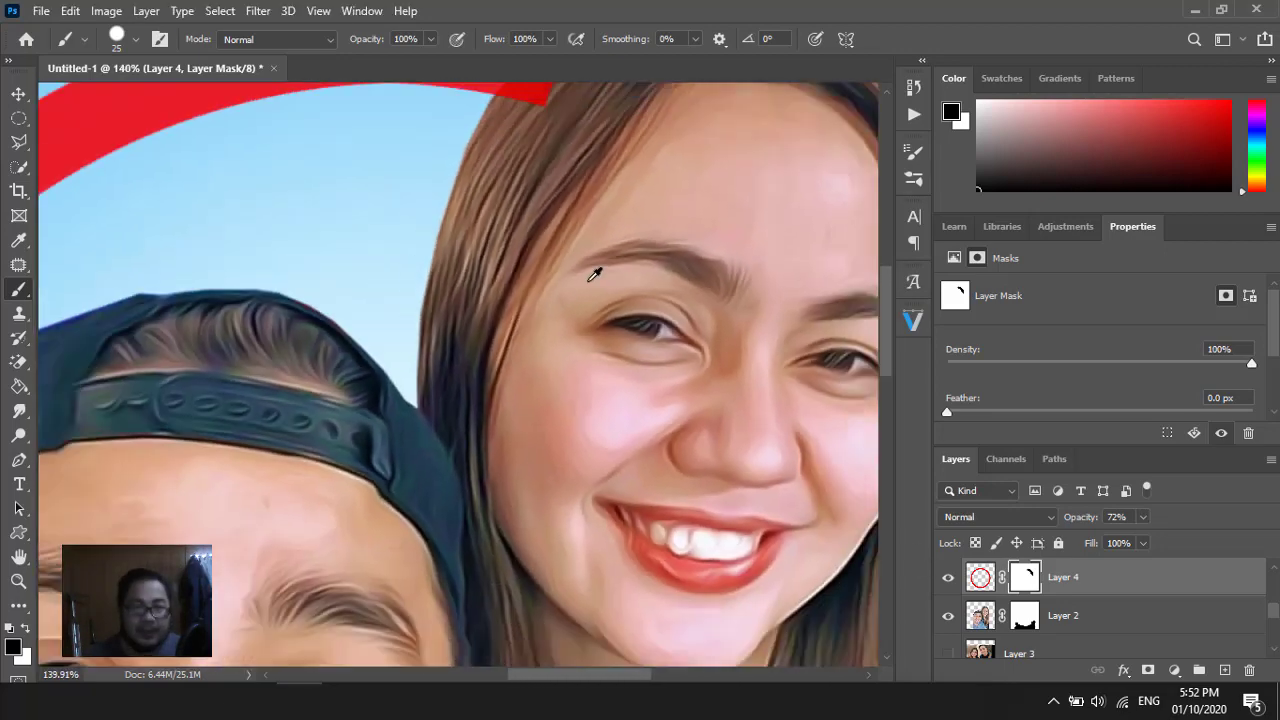
{"action": "scroll", "coordinate": [620, 181], "scroll_direction": "up", "scroll_amount": 1, "text": "alt"}
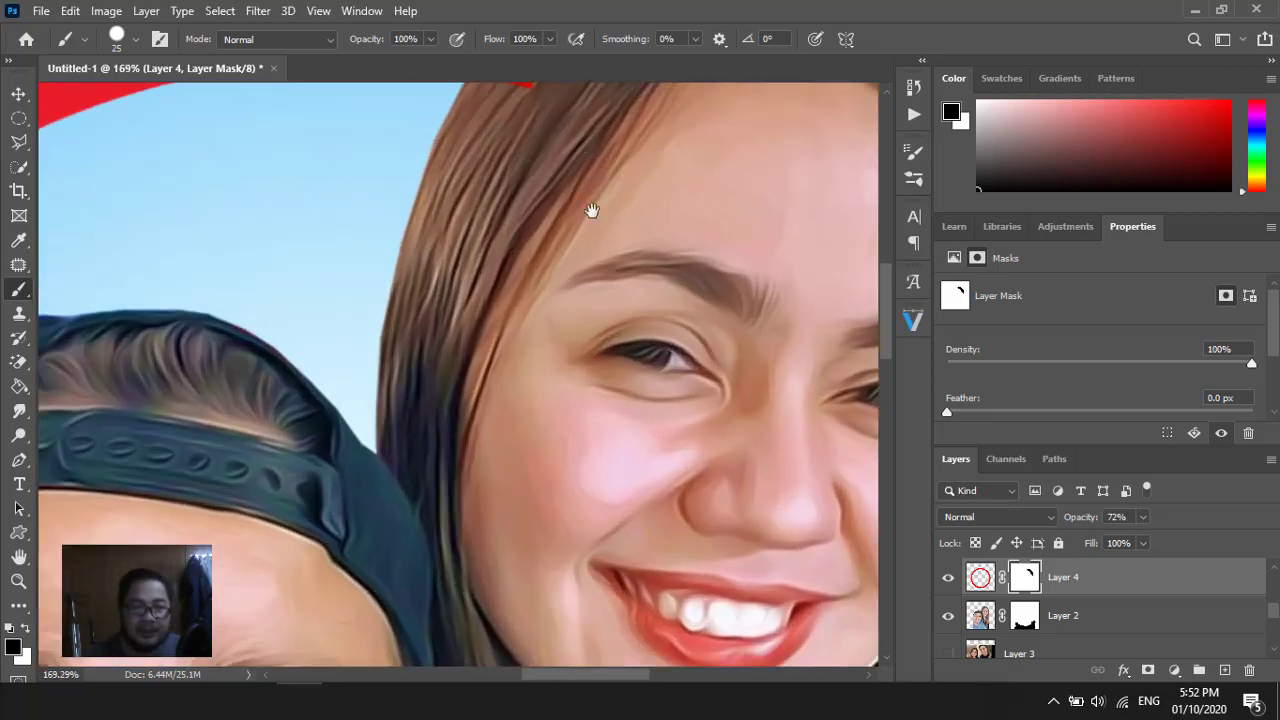
{"action": "left_click_drag", "start_coordinate": [591, 210], "coordinate": [549, 491]}
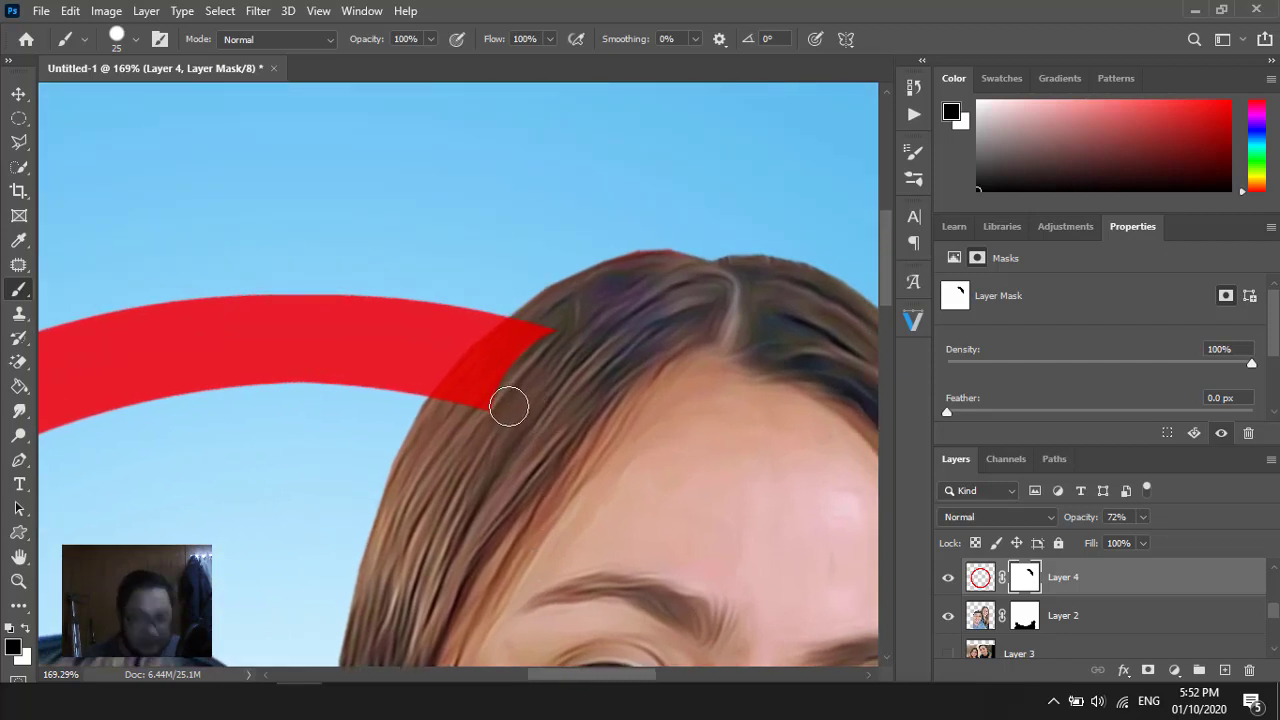
{"action": "scroll", "coordinate": [509, 405], "scroll_direction": "up", "scroll_amount": 2, "text": "alt"}
{"action": "scroll", "coordinate": [512, 400], "scroll_direction": "up", "scroll_amount": 1, "text": "alt"}
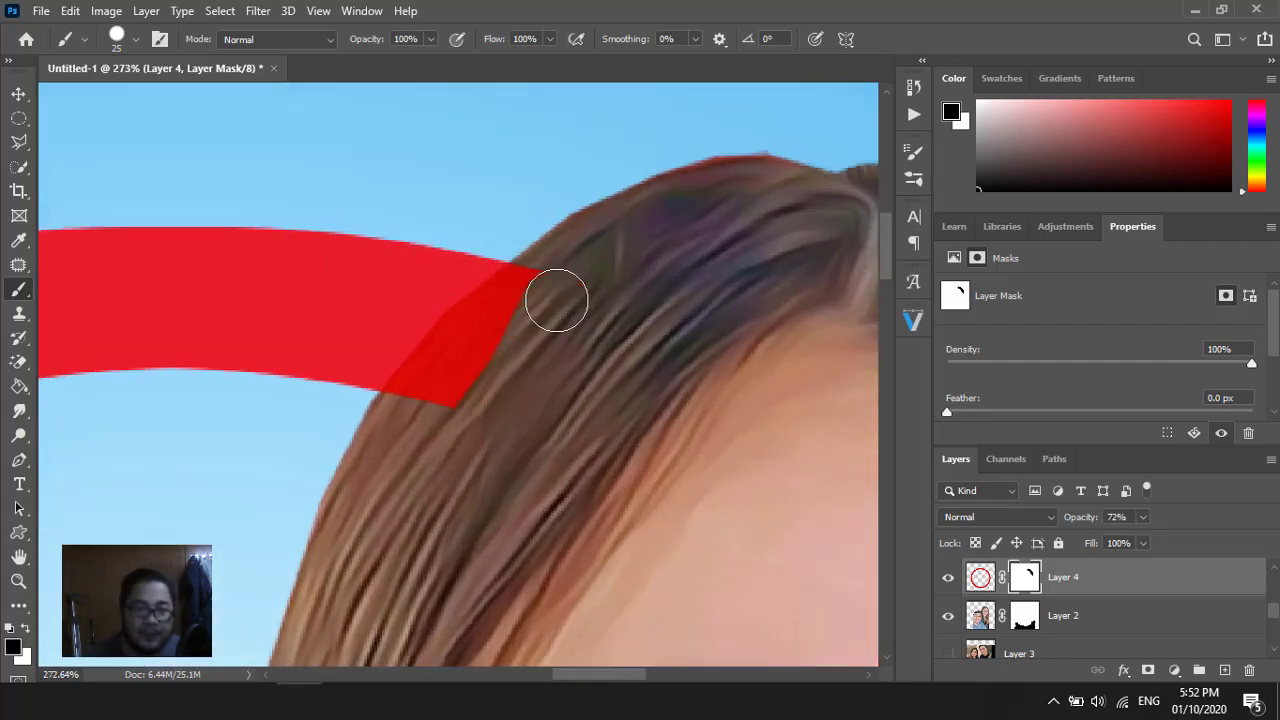
{"action": "mouse_move", "coordinate": [557, 300]}
{"action": "left_mouse_down"}
{"action": "mouse_move", "coordinate": [506, 357]}
{"action": "mouse_move", "coordinate": [534, 291]}
{"action": "mouse_move", "coordinate": [471, 384]}
{"action": "mouse_move", "coordinate": [451, 380]}
{"action": "mouse_move", "coordinate": [524, 298]}
{"action": "mouse_move", "coordinate": [420, 403]}
{"action": "mouse_move", "coordinate": [449, 362]}
{"action": "left_mouse_up"}
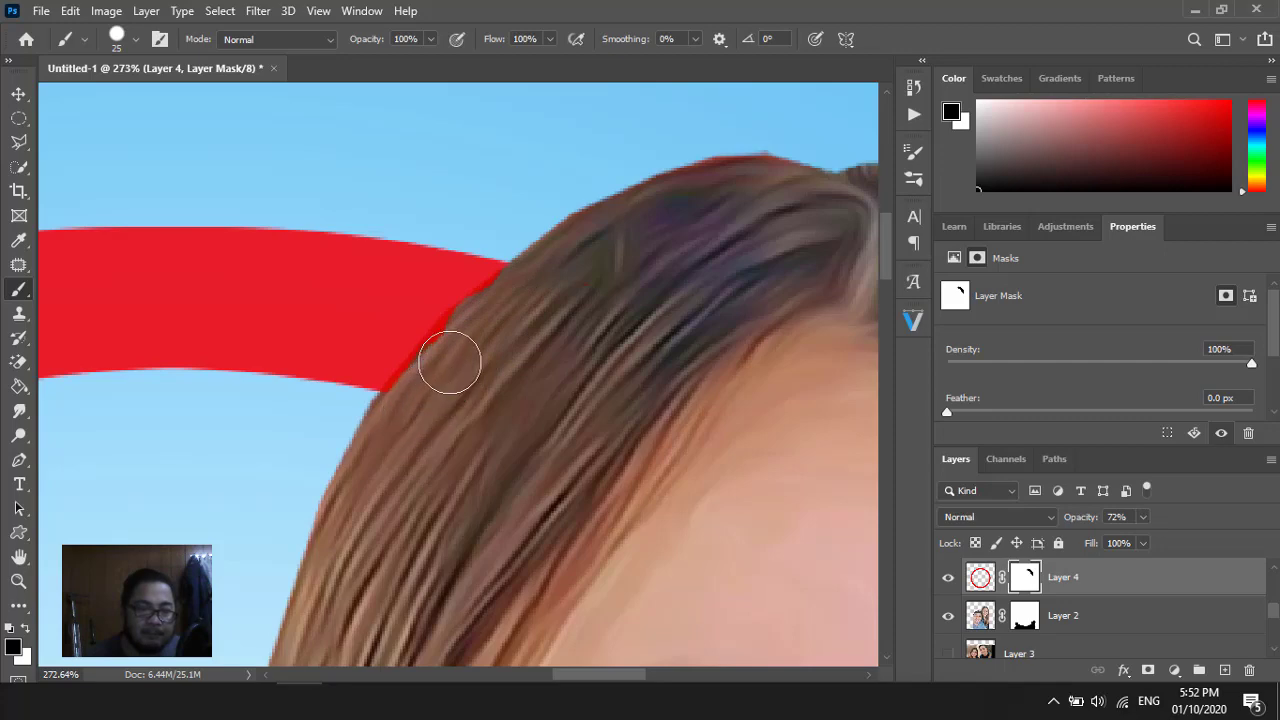
{"action": "scroll", "coordinate": [575, 373], "scroll_direction": "down", "scroll_amount": 4}
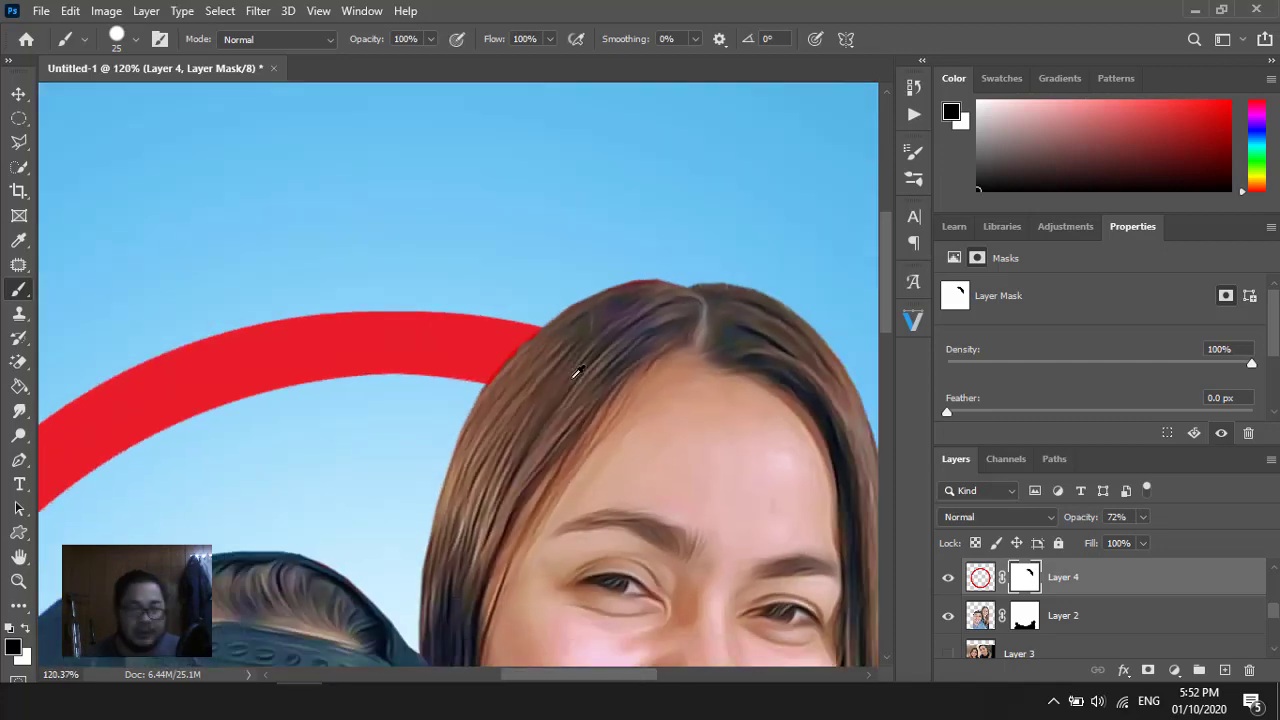
{"action": "scroll", "coordinate": [575, 373], "scroll_direction": "down", "scroll_amount": 3}
{"action": "scroll", "coordinate": [575, 373], "scroll_direction": "down", "scroll_amount": 2}
{"action": "scroll", "coordinate": [575, 373], "scroll_direction": "down", "scroll_amount": 1}
Raise Layer 4's opacity from 72% back to 100% so the ring is solid red
{"action": "scroll", "coordinate": [575, 373], "scroll_direction": "down", "scroll_amount": 1}
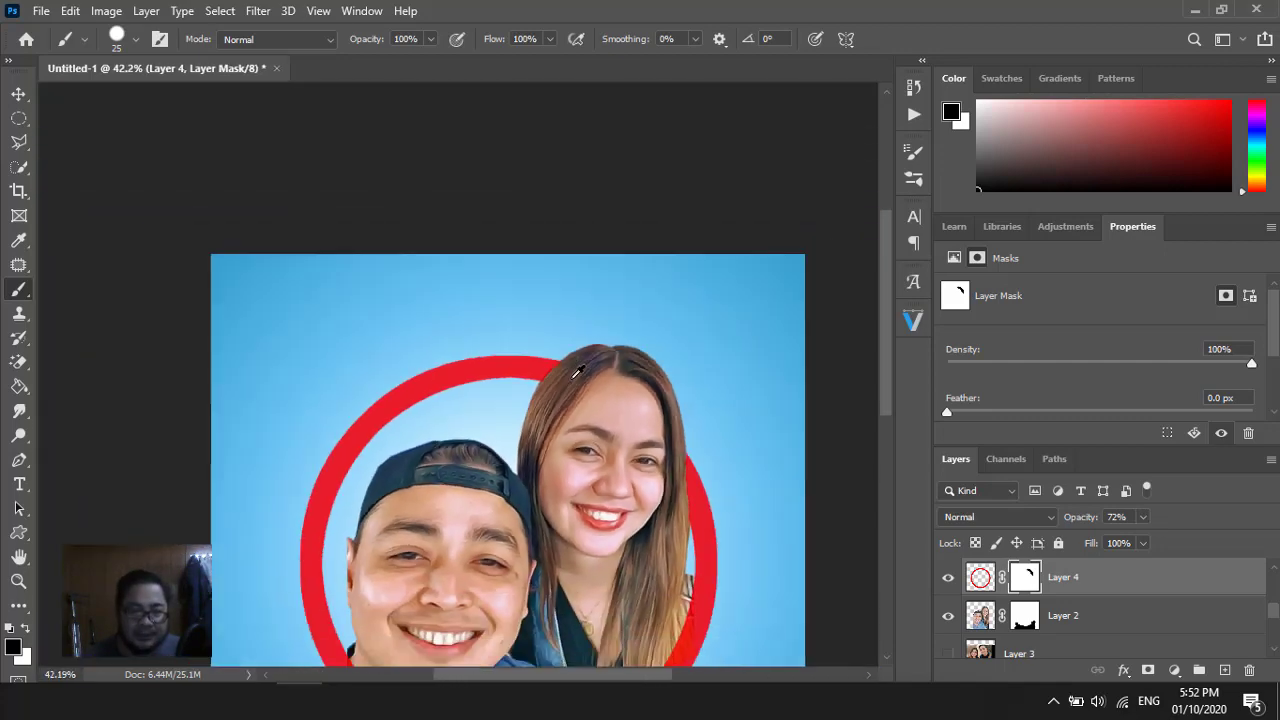
{"action": "scroll", "coordinate": [575, 373], "scroll_direction": "down", "scroll_amount": 1}
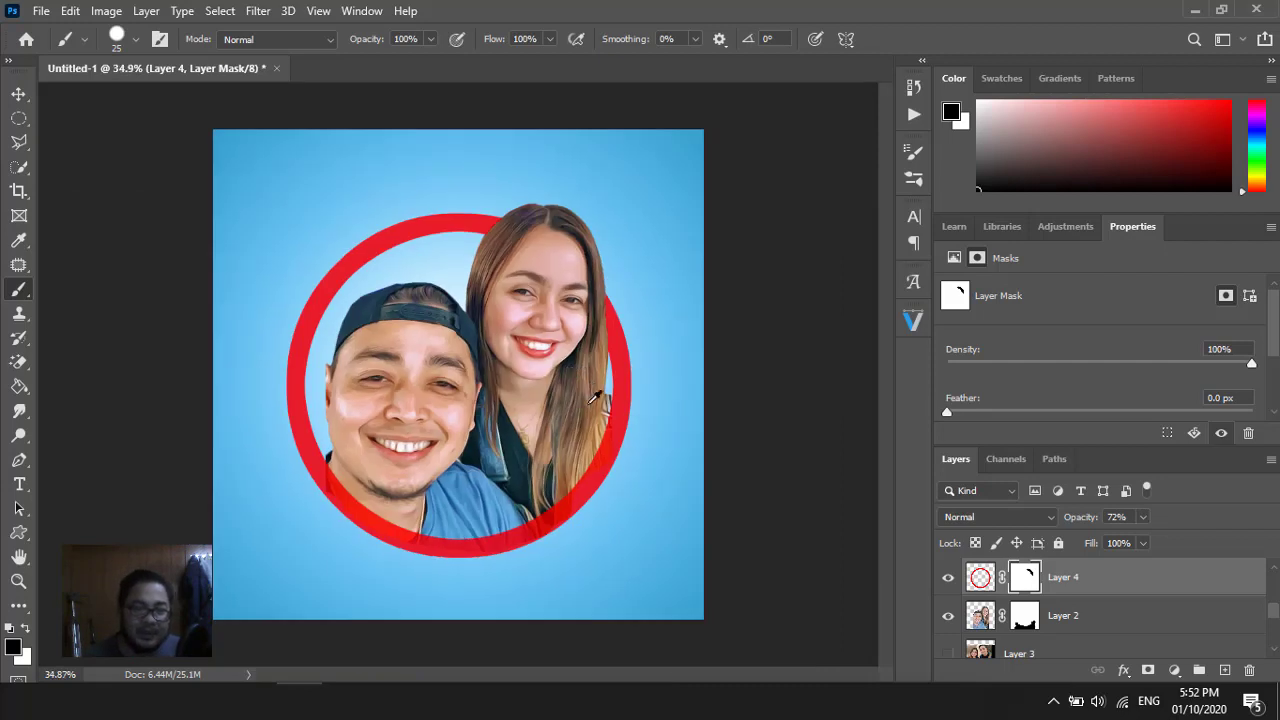
{"action": "left_click", "coordinate": [1146, 515]}
{"action": "left_click_drag", "start_coordinate": [1143, 541], "coordinate": [1270, 530]}
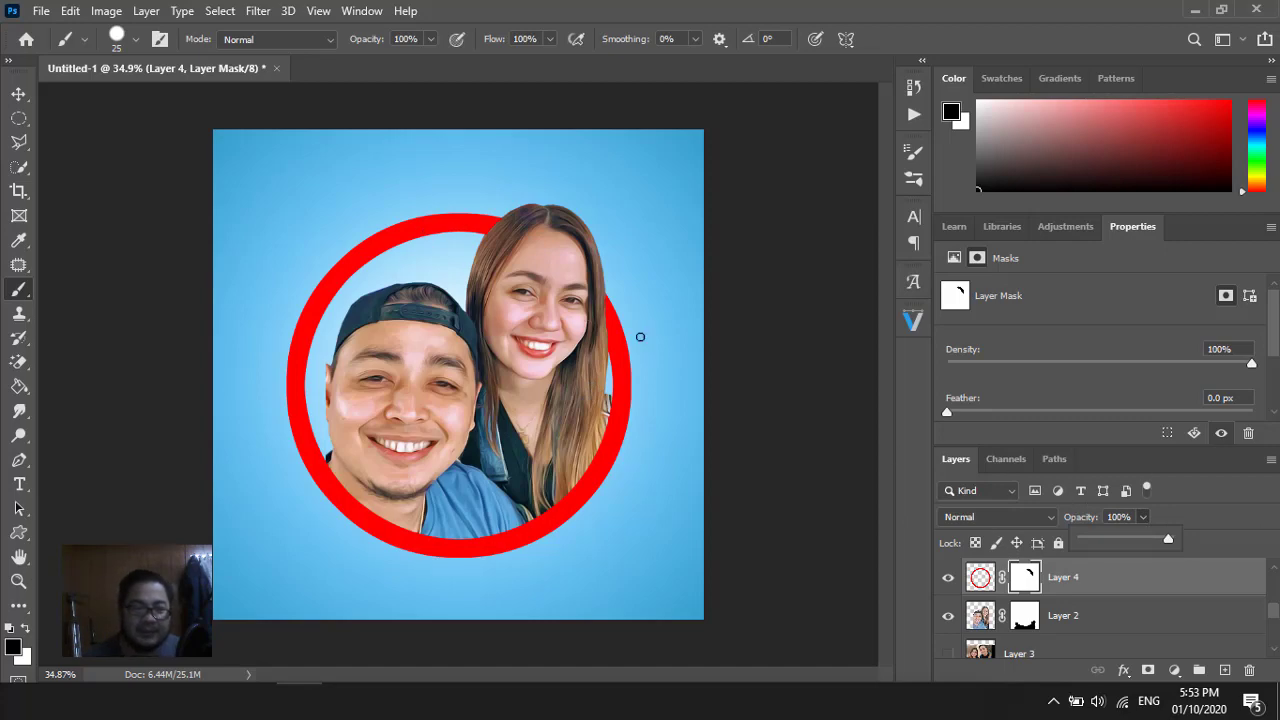
{"action": "scroll", "coordinate": [598, 300], "scroll_direction": "up", "scroll_amount": 3}
{"action": "scroll", "coordinate": [634, 309], "scroll_direction": "up", "scroll_amount": 3}
{"action": "scroll", "coordinate": [634, 309], "scroll_direction": "up", "scroll_amount": 2}
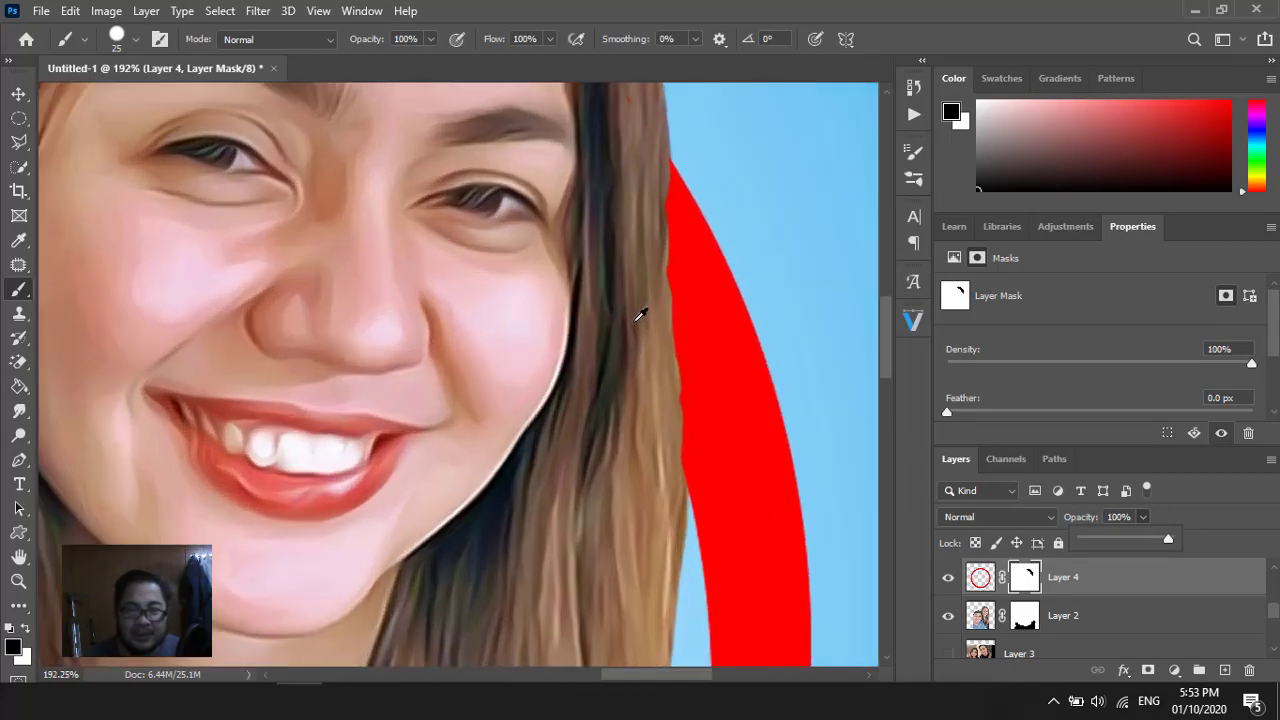
{"action": "scroll", "coordinate": [640, 316], "scroll_direction": "up", "scroll_amount": 2}
{"action": "scroll", "coordinate": [640, 316], "scroll_direction": "up", "scroll_amount": 1}
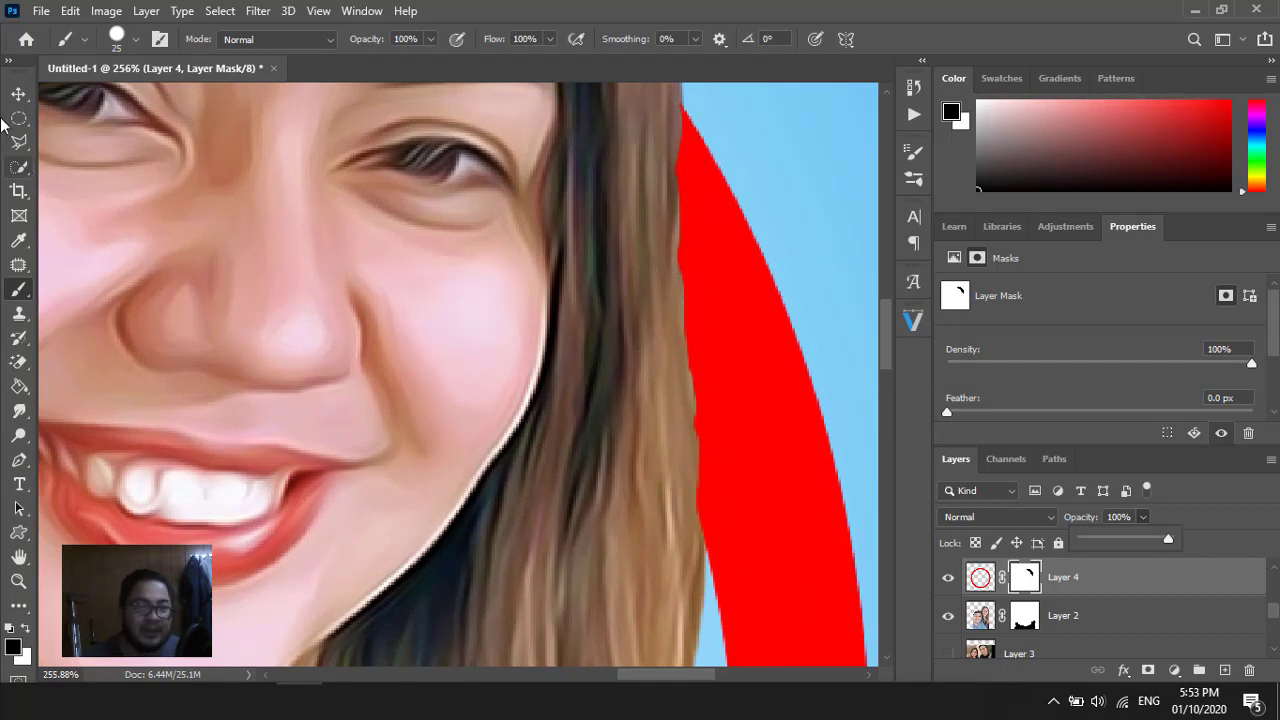
{"action": "left_click", "coordinate": [18, 93]}
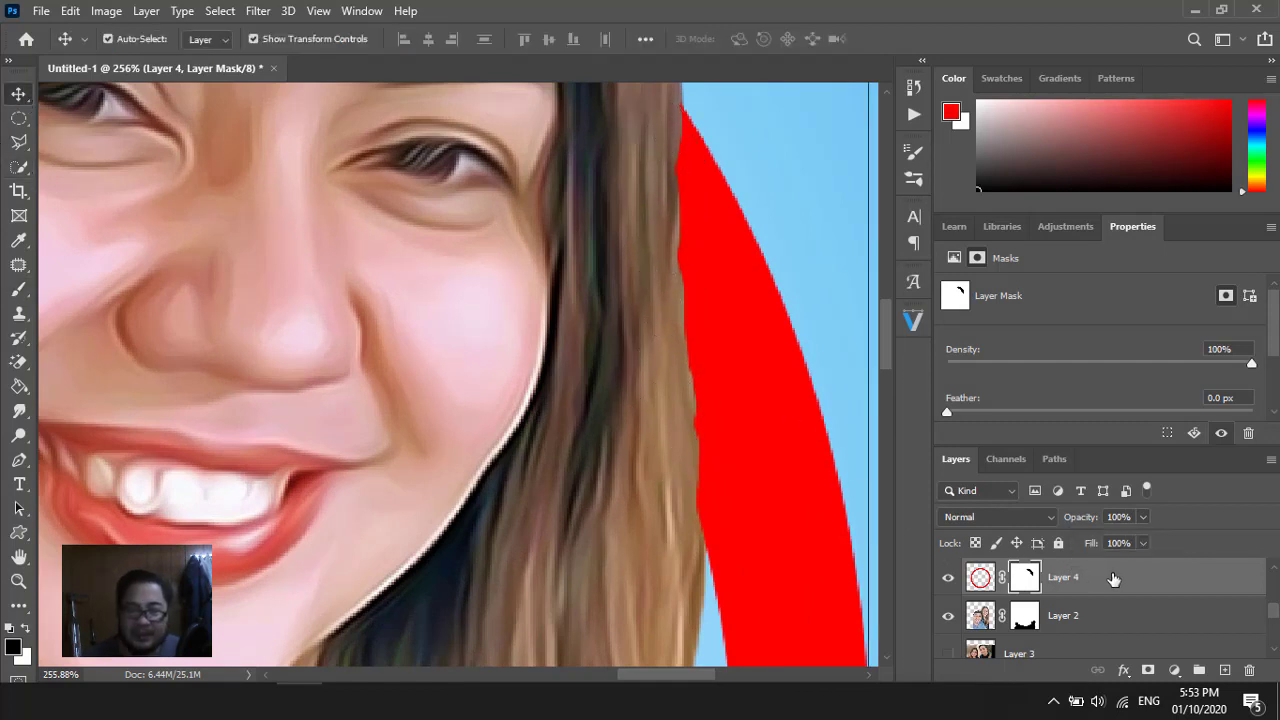
On Layer 4's pixels at 63% opacity, outline the red fringe over her hair with Polygonal Lasso
{"action": "left_click", "coordinate": [980, 577]}
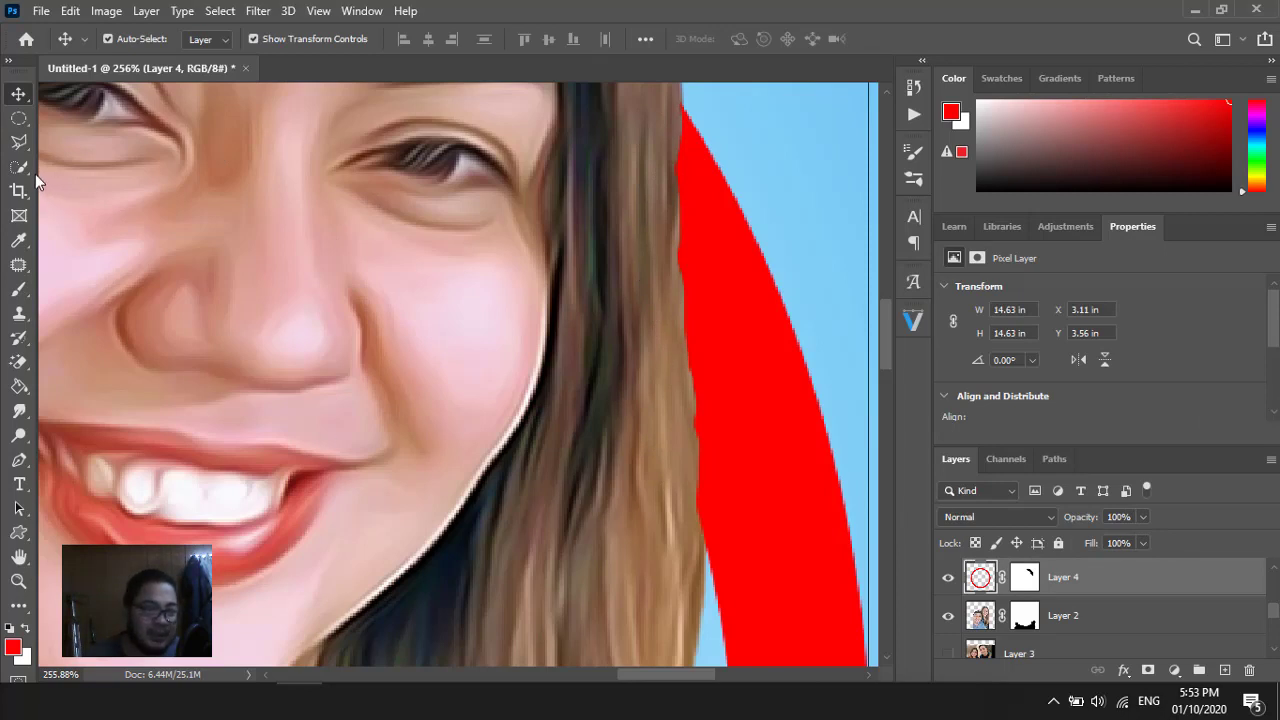
{"action": "left_click", "coordinate": [18, 141]}
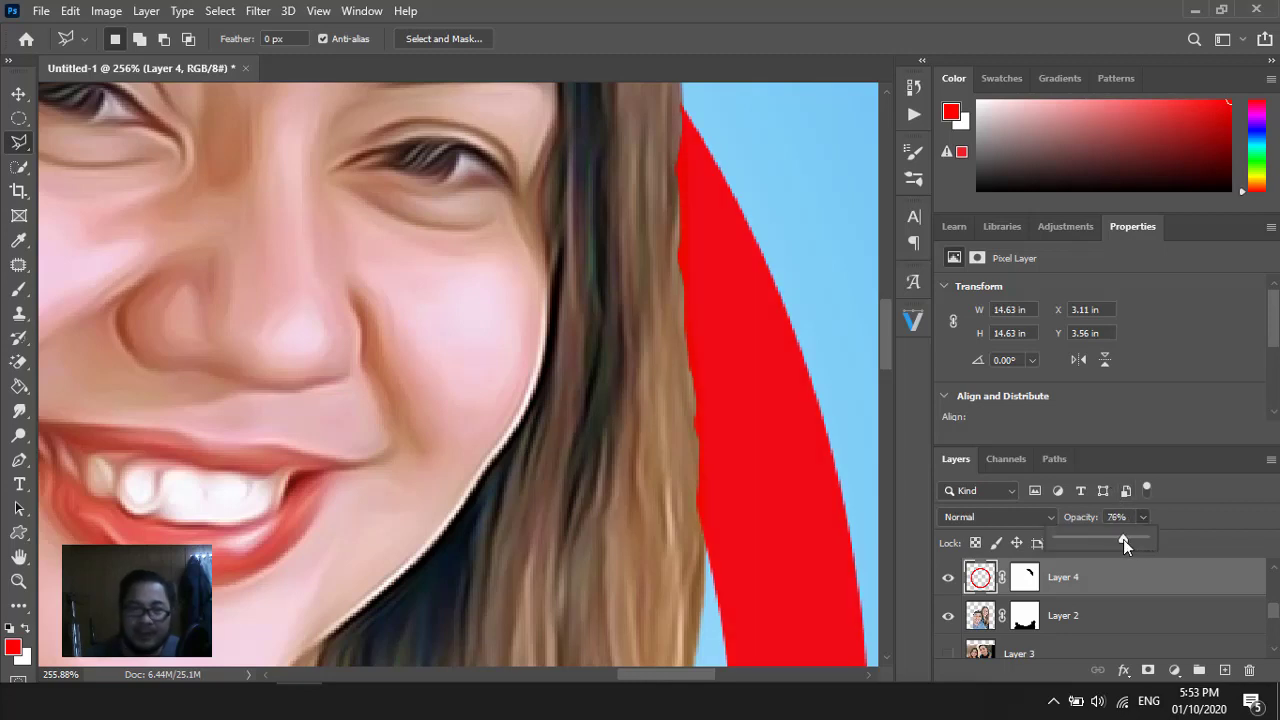
{"action": "left_click_drag", "start_coordinate": [1113, 539], "coordinate": [1112, 539]}
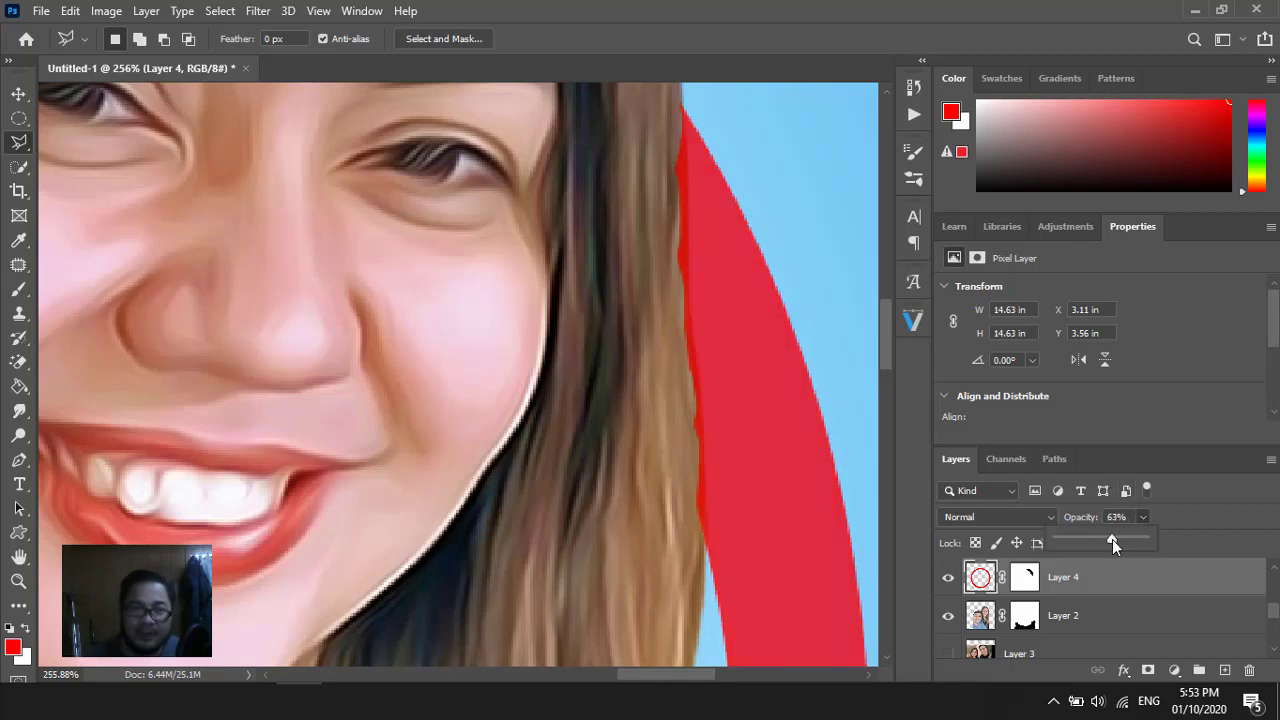
{"action": "left_click", "coordinate": [686, 117]}
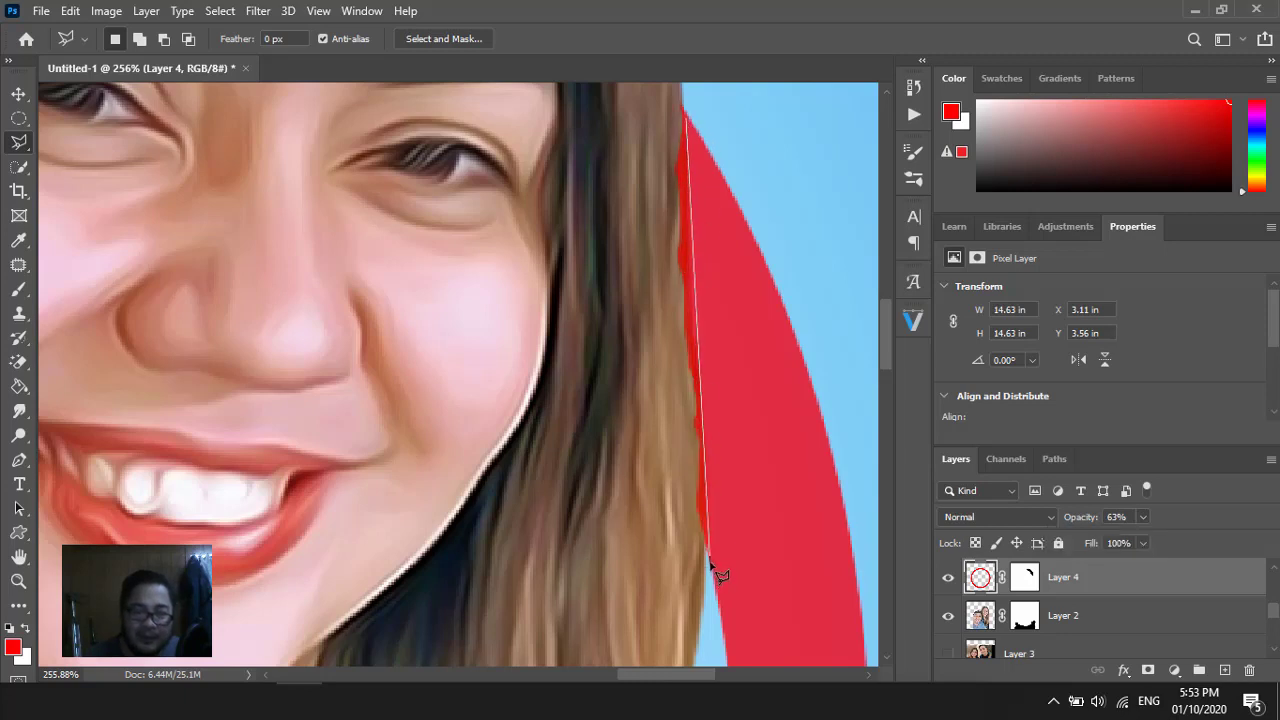
{"action": "left_click", "coordinate": [645, 503]}
{"action": "left_click", "coordinate": [643, 94]}
{"action": "left_click", "coordinate": [661, 93]}
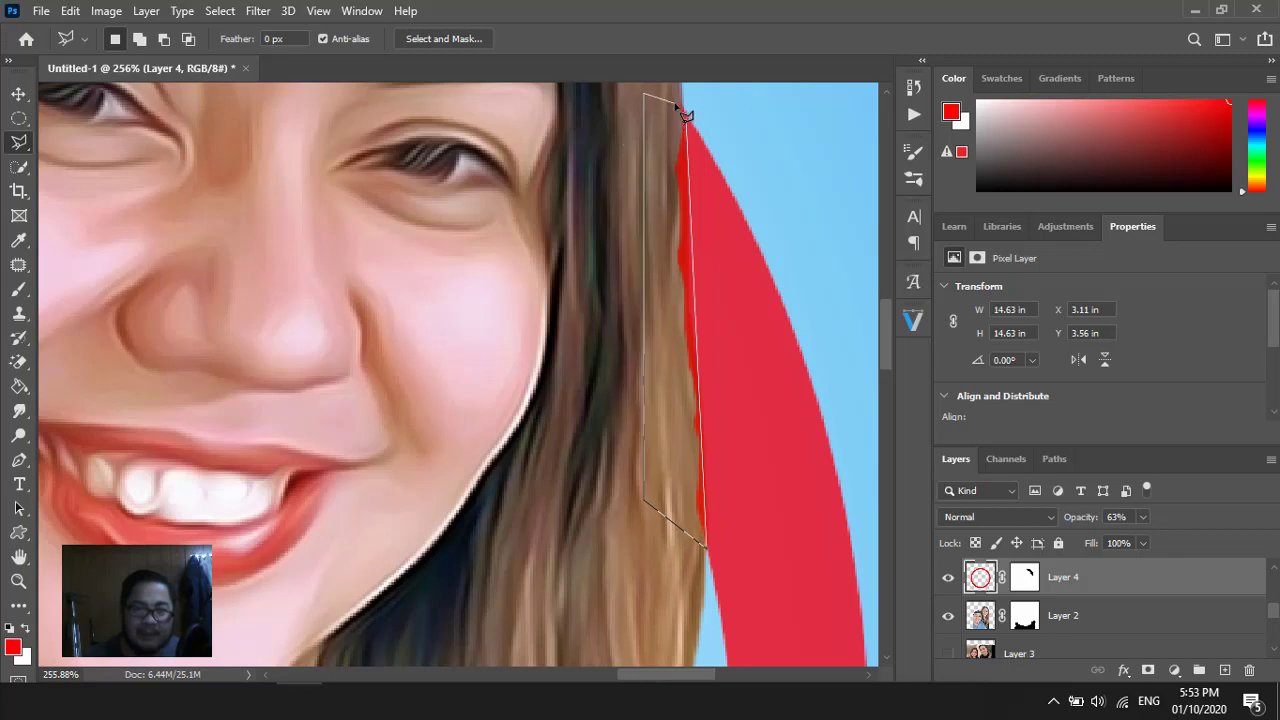
{"action": "left_click", "coordinate": [690, 122]}
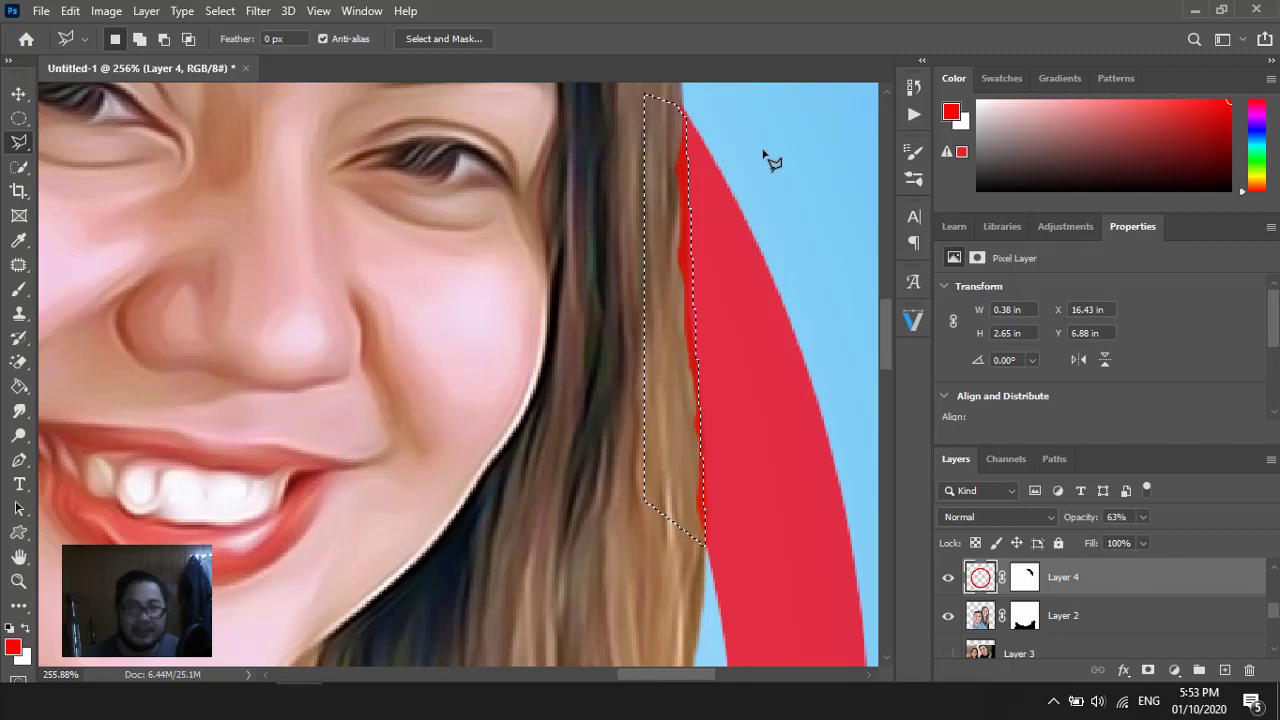
Delete the red fringe inside the selection, adjust it, and restore the ring to 100% opacity
{"action": "key", "text": "Delete"}
{"action": "key", "text": "ctrl+d"}
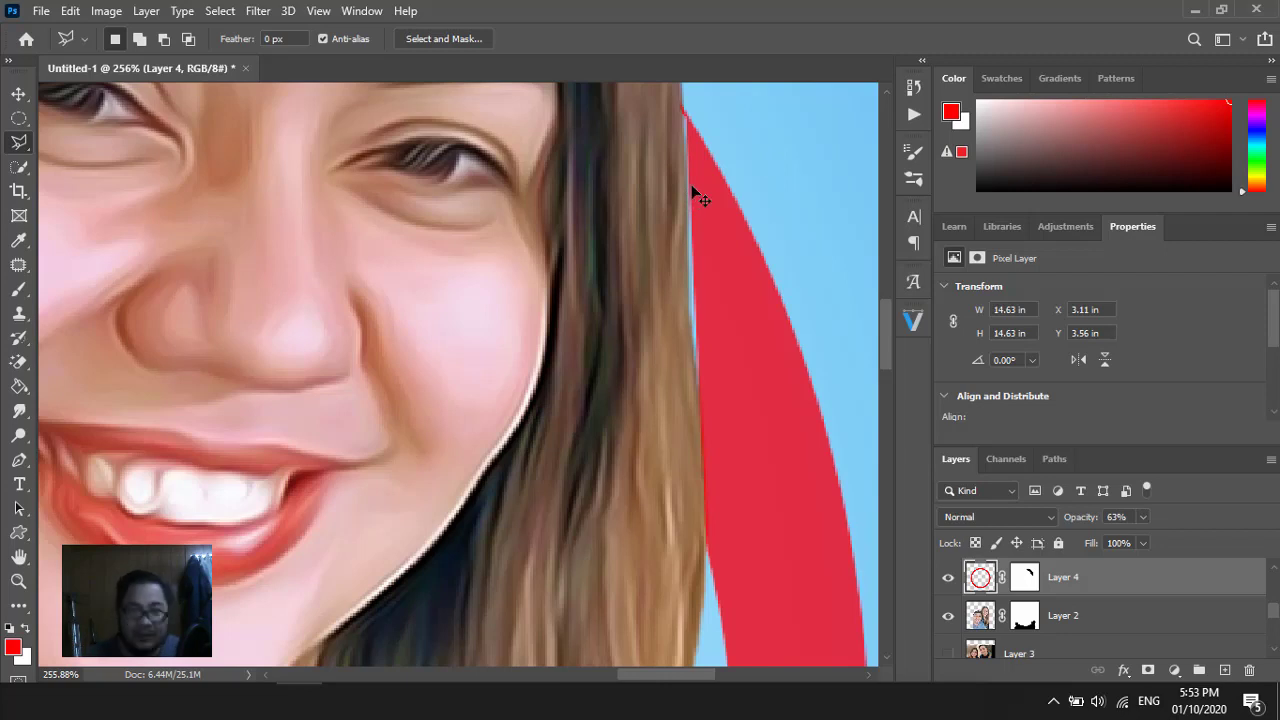
{"action": "key", "text": "ctrl+z"}
{"action": "key", "text": "ctrl+z"}
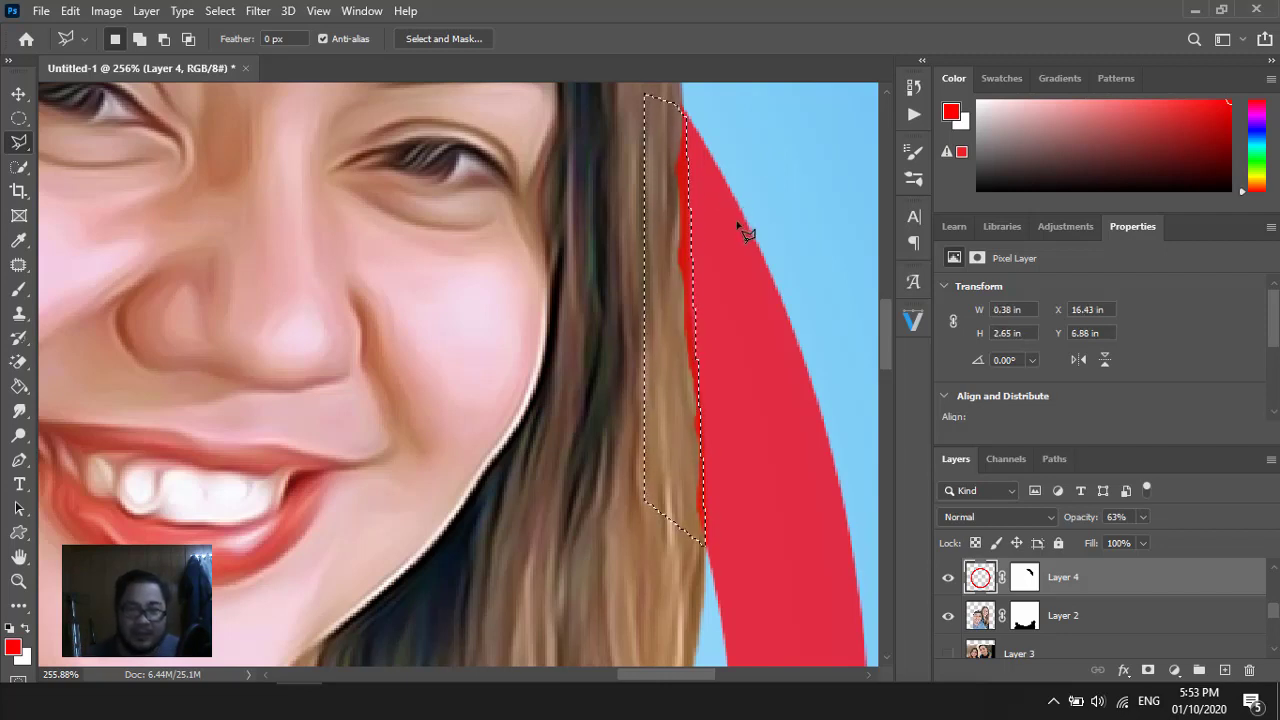
{"action": "key", "text": "Left"}
{"action": "key", "text": "Left"}
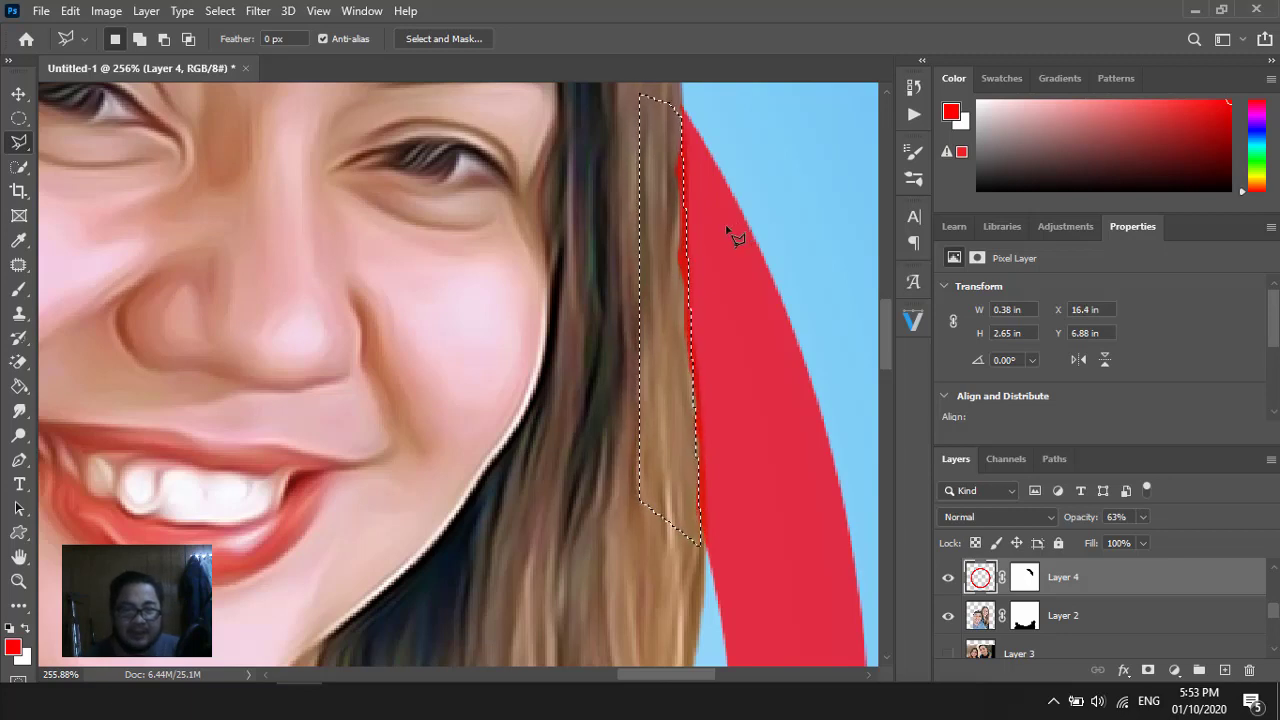
{"action": "key", "text": "ctrl+d"}
{"action": "key", "text": "ctrl+z"}
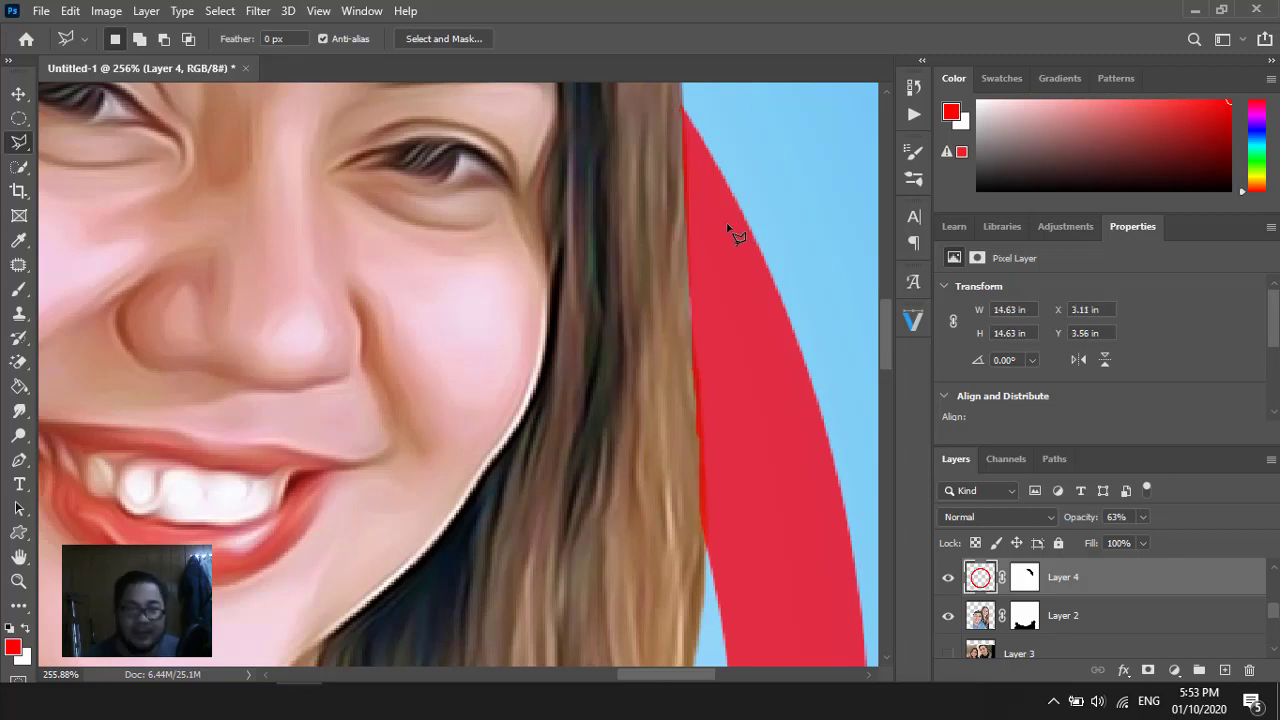
{"action": "left_click", "coordinate": [1142, 517]}
{"action": "left_click_drag", "start_coordinate": [1147, 539], "coordinate": [1243, 548]}
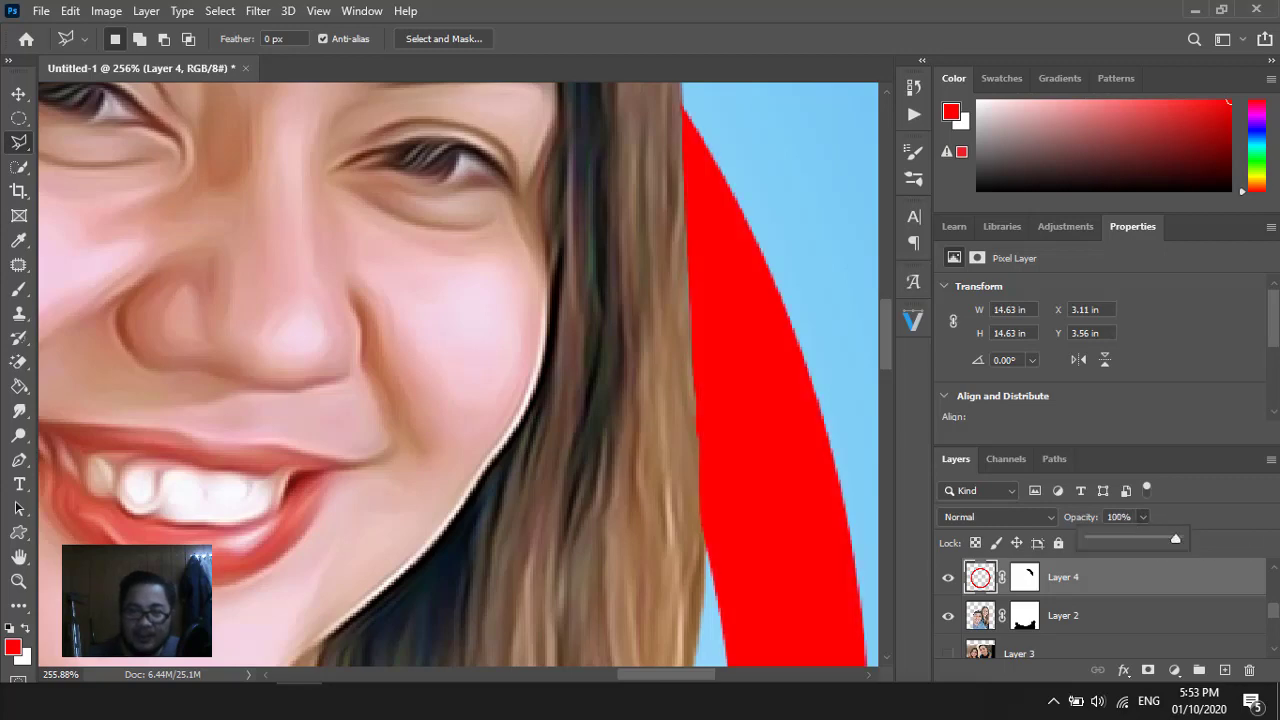
{"action": "scroll", "coordinate": [455, 432], "scroll_direction": "right", "scroll_amount": 2}
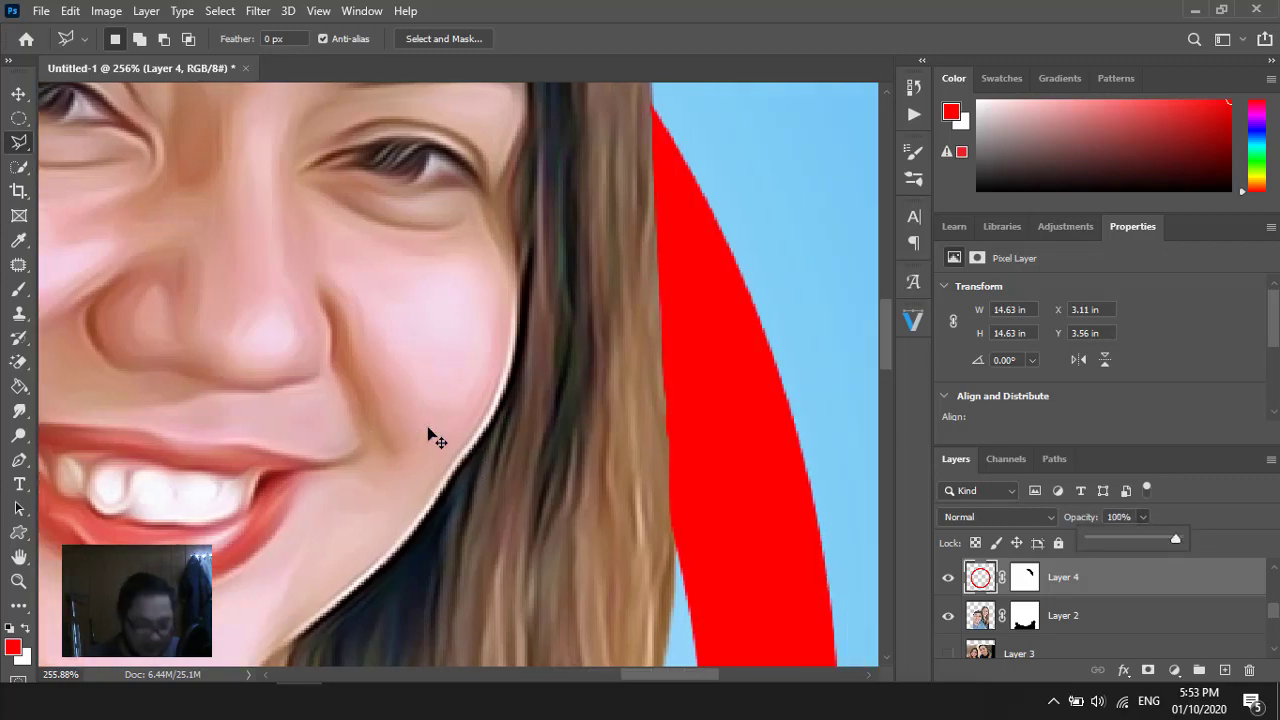
{"action": "scroll", "coordinate": [430, 435], "scroll_direction": "down", "scroll_amount": 2}
{"action": "scroll", "coordinate": [430, 435], "scroll_direction": "down", "scroll_amount": 2}
{"action": "scroll", "coordinate": [430, 435], "scroll_direction": "down", "scroll_amount": 2}
{"action": "scroll", "coordinate": [430, 435], "scroll_direction": "down", "scroll_amount": 1}
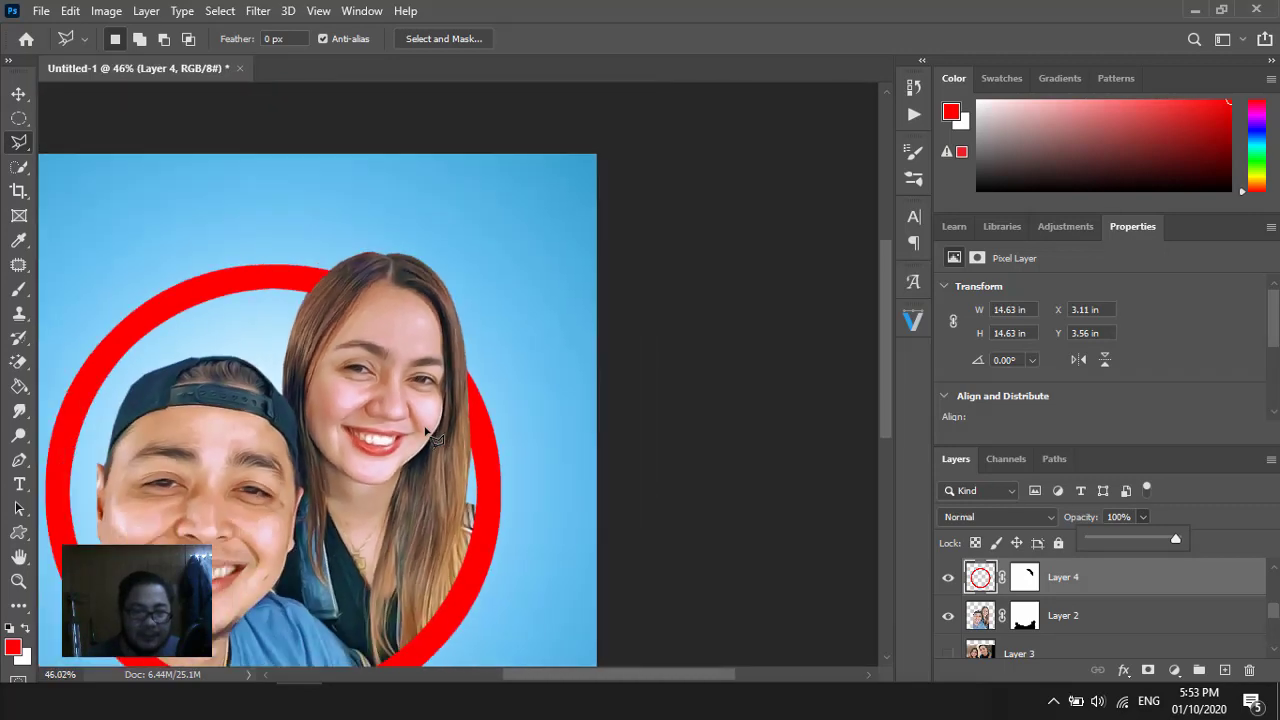
{"action": "scroll", "coordinate": [430, 435], "scroll_direction": "down", "scroll_amount": 1}
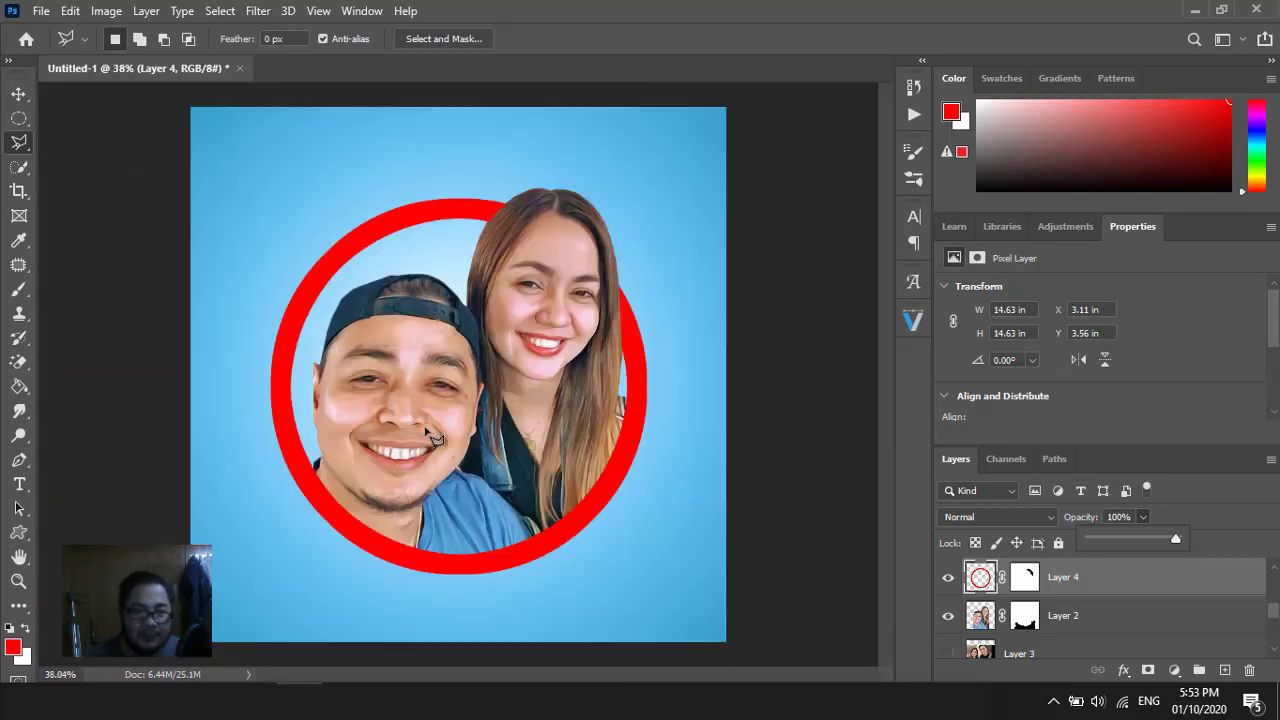
{"action": "left_click", "coordinate": [16, 96]}
{"action": "left_click", "coordinate": [104, 226]}
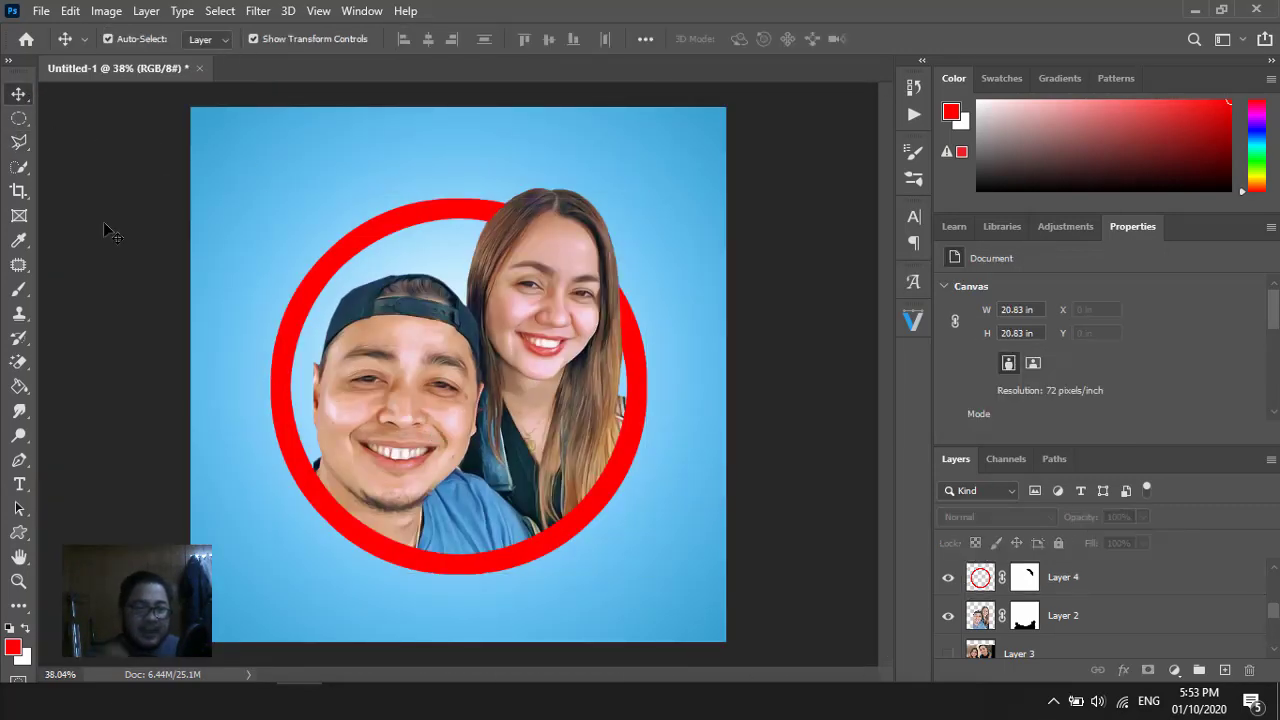